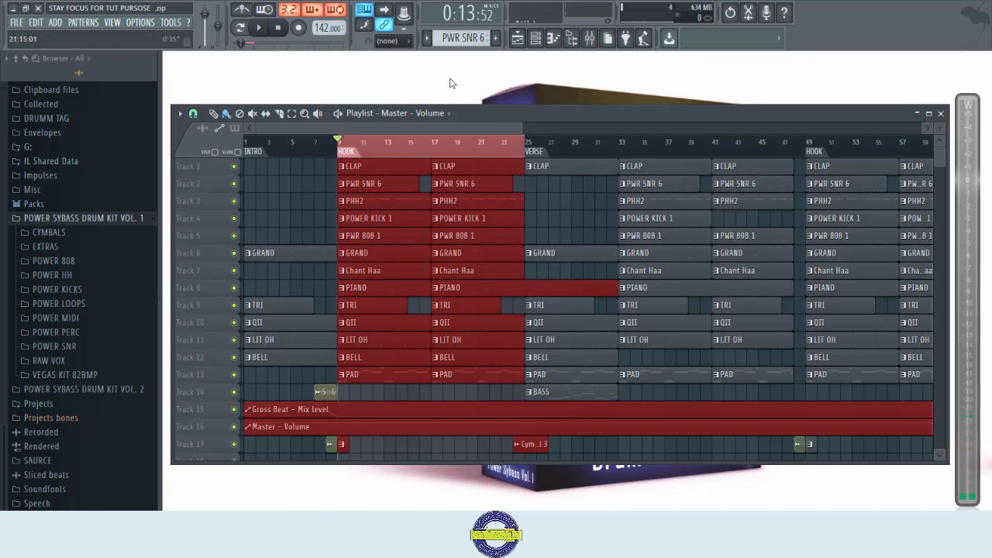
# - Clear the hook selection and play the arrangement into the start of the VERSE section
pyautogui.click(393, 141)
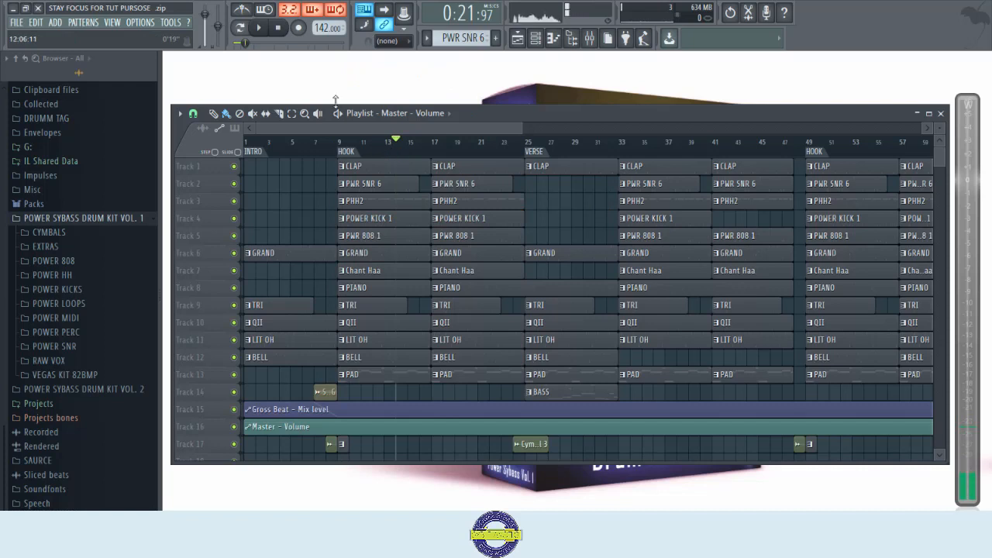
pyautogui.click(278, 27)
pyautogui.click(259, 27)
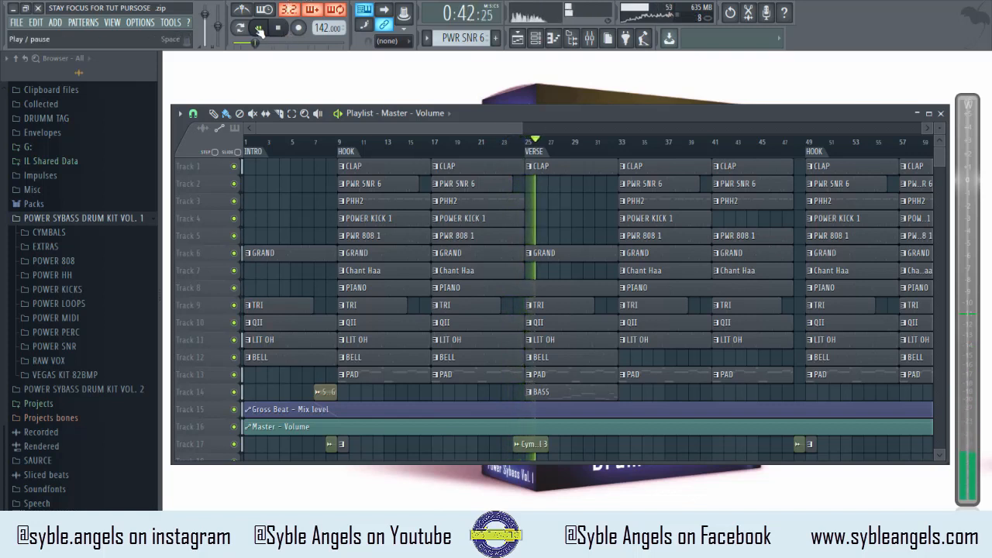
pyautogui.click(259, 28)
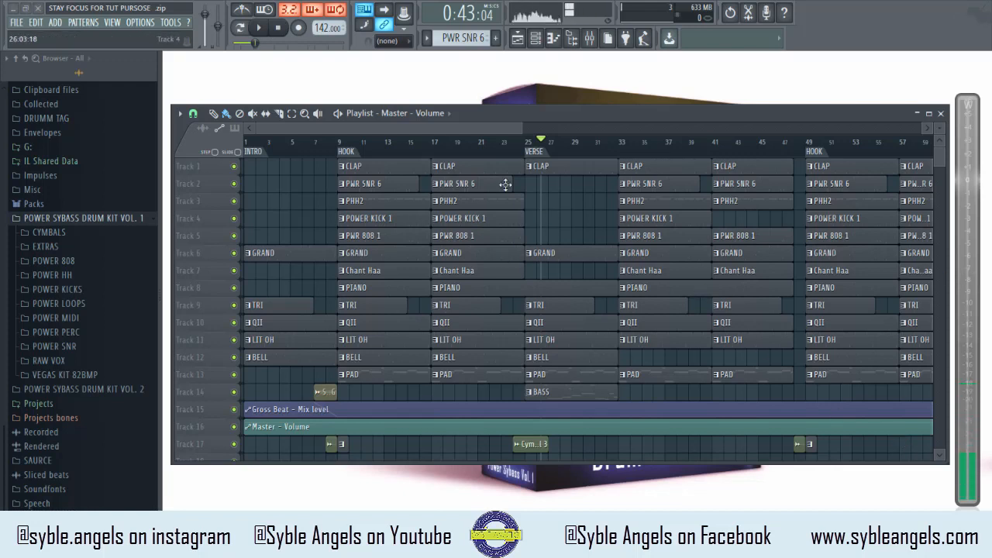
# - Maximize the playlist and select the first HOOK section's time range
pyautogui.click(928, 114)
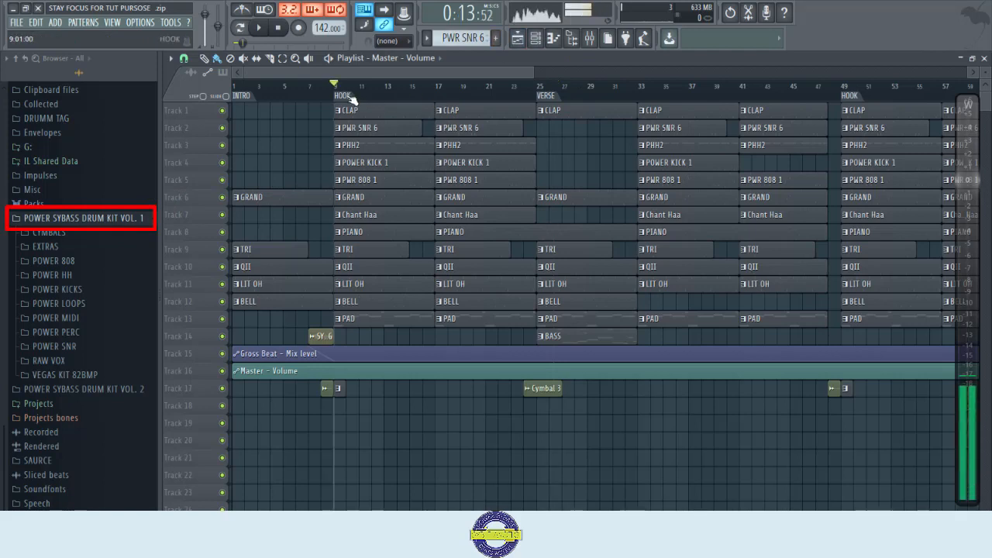
pyautogui.click(350, 96)
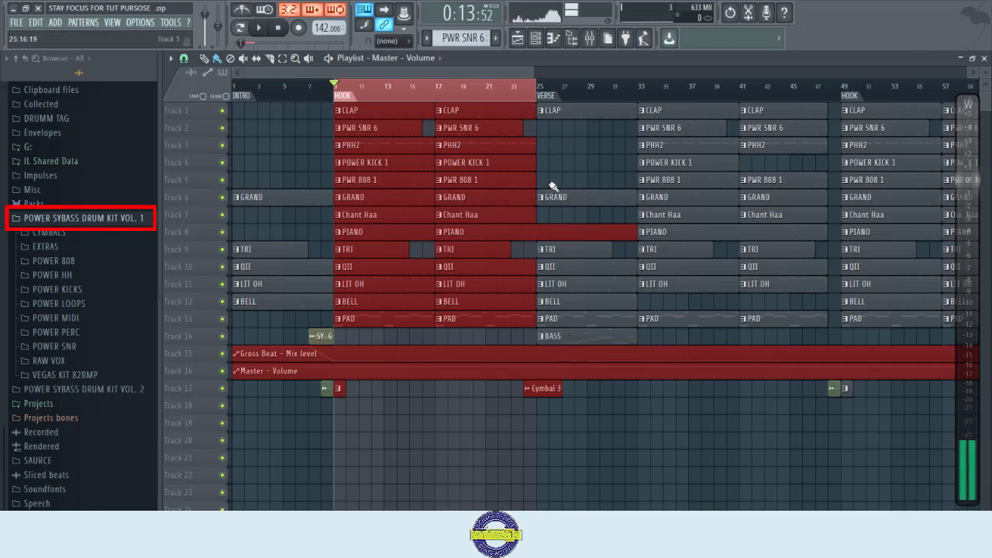
# - Open the mixer and reset the stereo separation of the POWER KICK 1 track
pyautogui.click(590, 39)
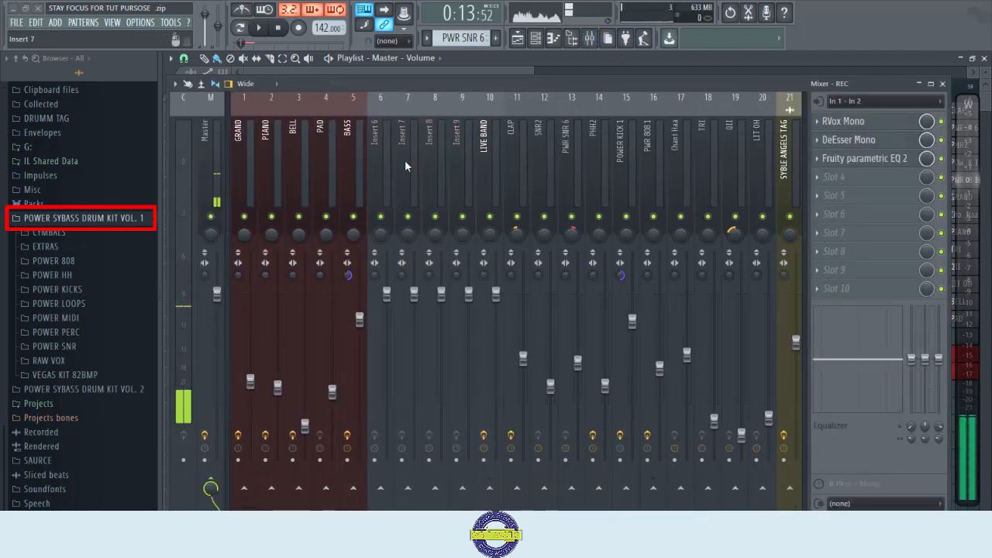
pyautogui.click(250, 180)
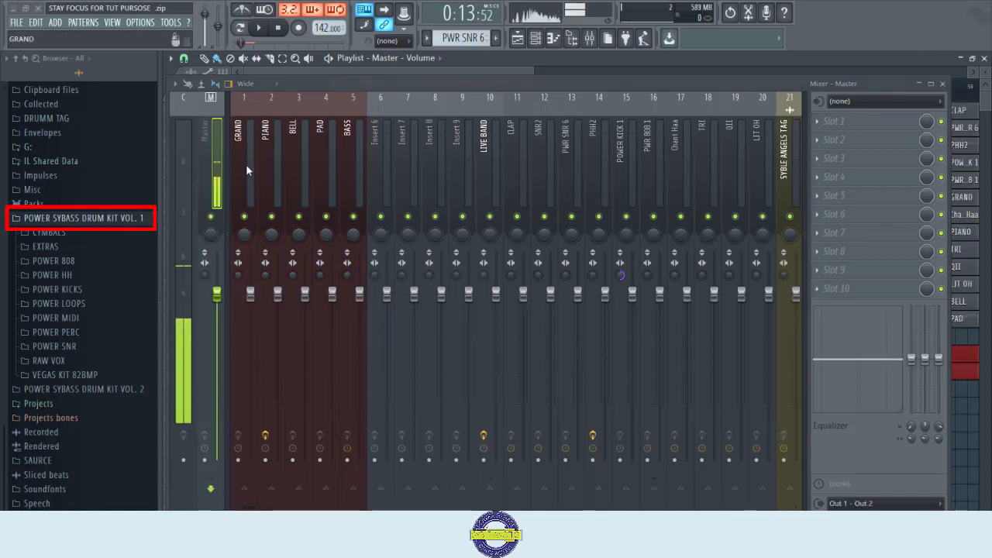
pyautogui.click(246, 165)
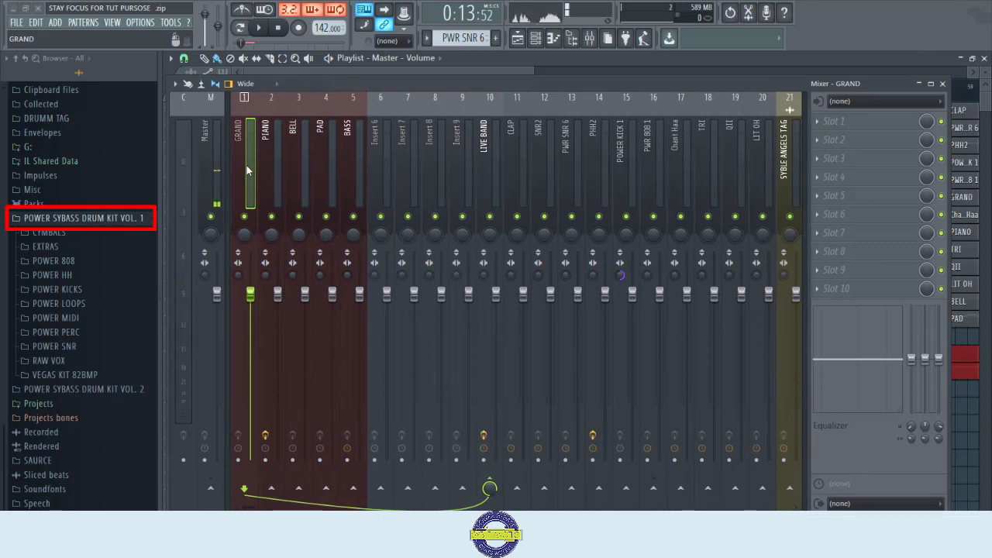
pyautogui.rightClick(620, 281)
pyautogui.press('Escape')
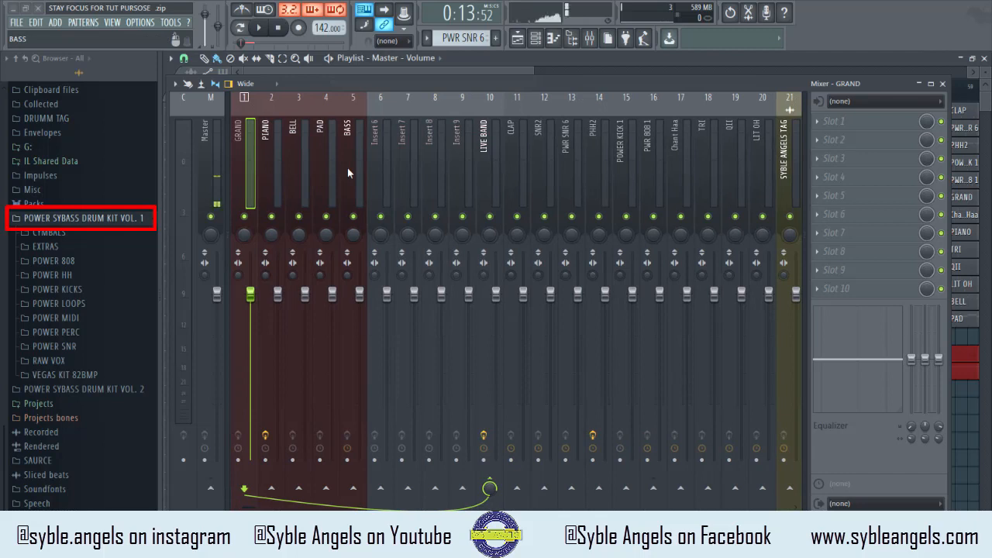
# - Check the melody tracks' effect slots and remove Fruity parametric EQ 2 from the PIANO track
pyautogui.click(266, 185)
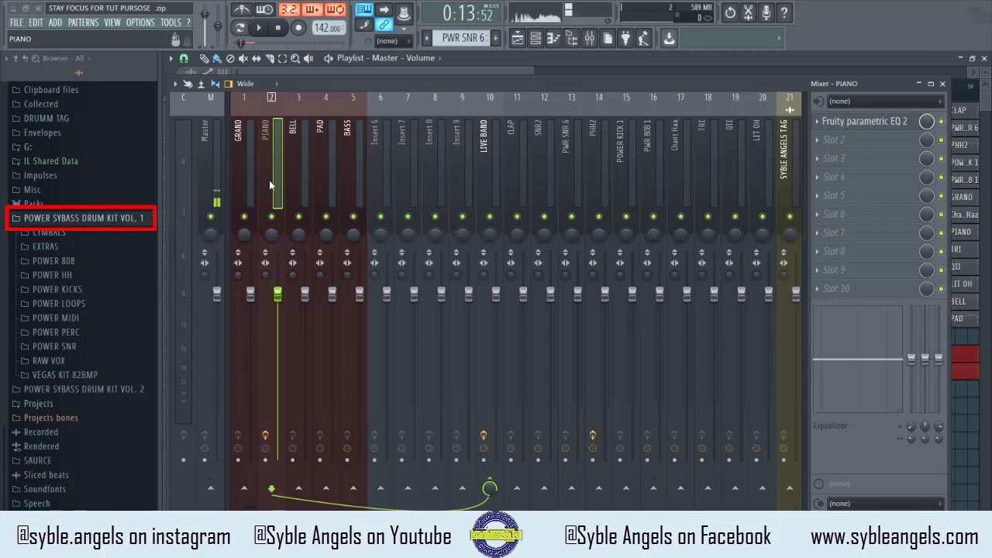
pyautogui.click(250, 169)
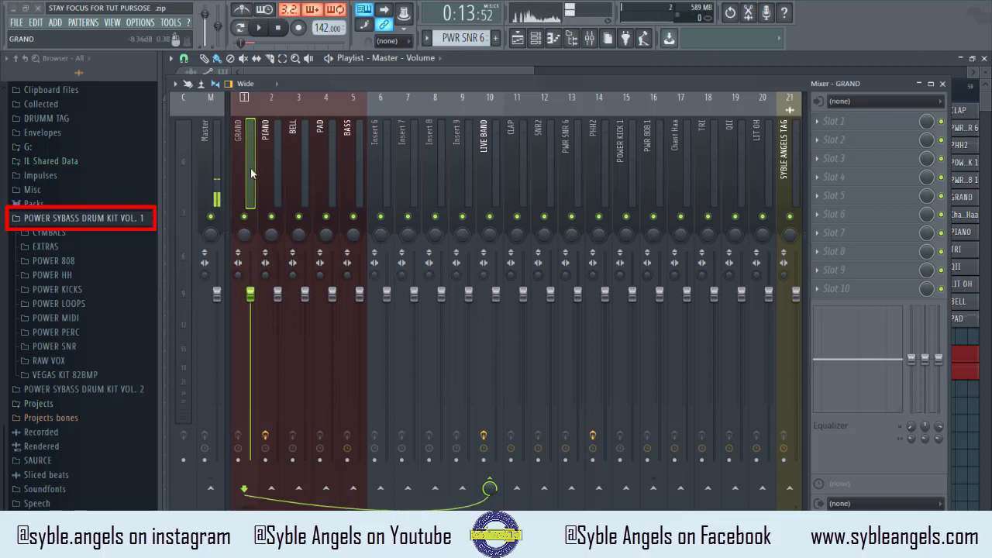
pyautogui.press('Right')
pyautogui.press('Right')
pyautogui.press('Right')
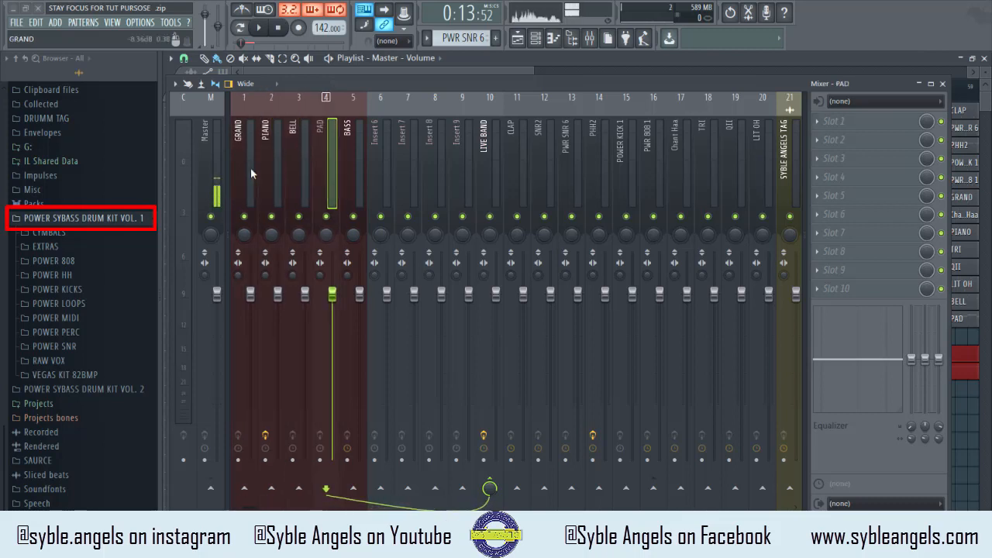
pyautogui.press('Left')
pyautogui.press('Left')
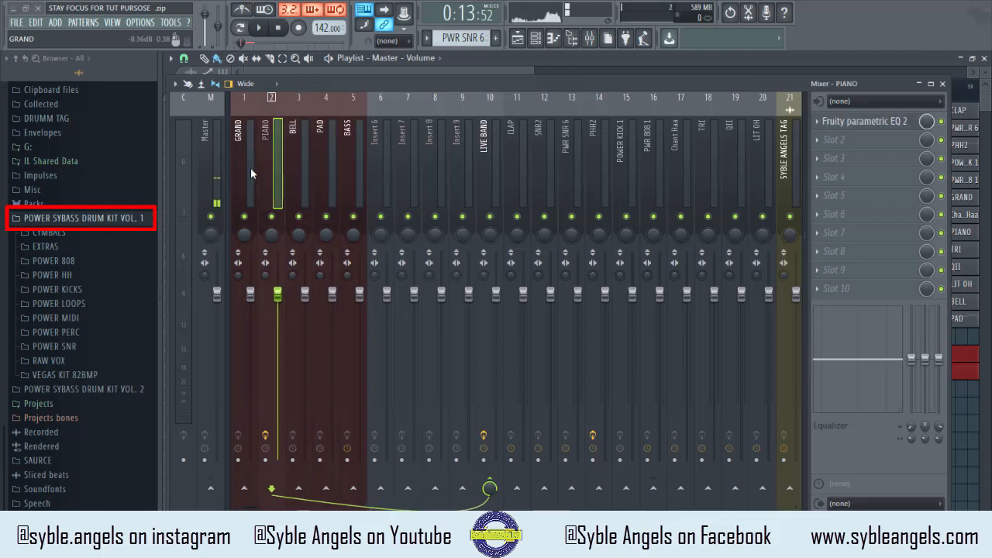
pyautogui.rightClick(834, 124)
pyautogui.moveTo(834, 140)
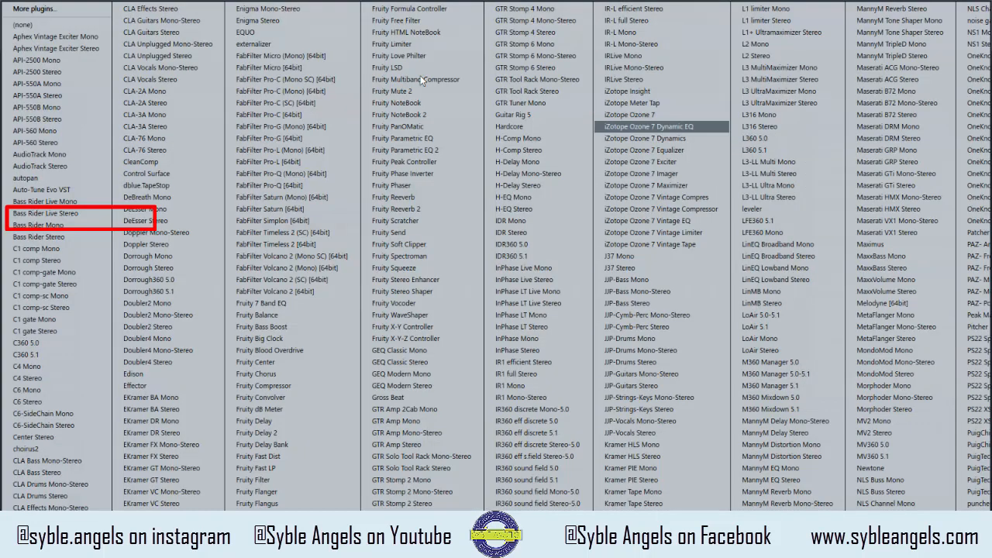
pyautogui.click(55, 20)
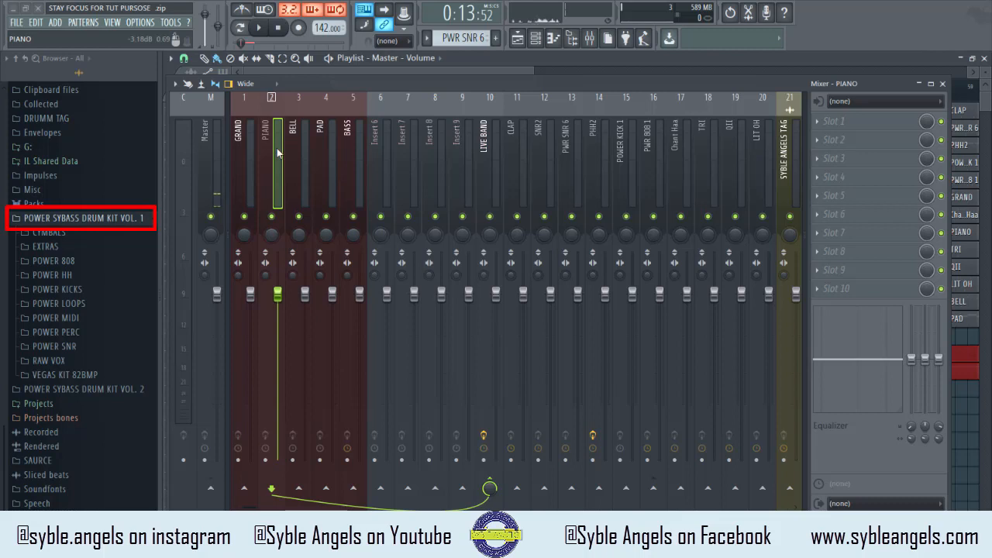
# - Check the effect slots of the mixer tracks from PIANO through LIVE BAND
pyautogui.press('Right')
pyautogui.press('Right')
pyautogui.press('Right')
pyautogui.press('Right')
pyautogui.press('Right')
pyautogui.press('Right')
pyautogui.press('Right')
pyautogui.press('Right')
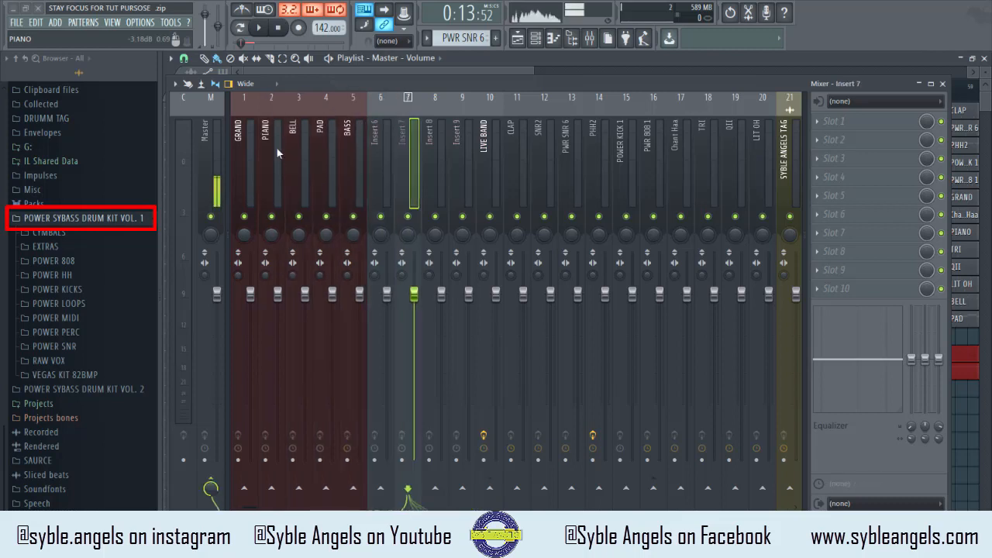
pyautogui.press('Right')
pyautogui.press('Left')
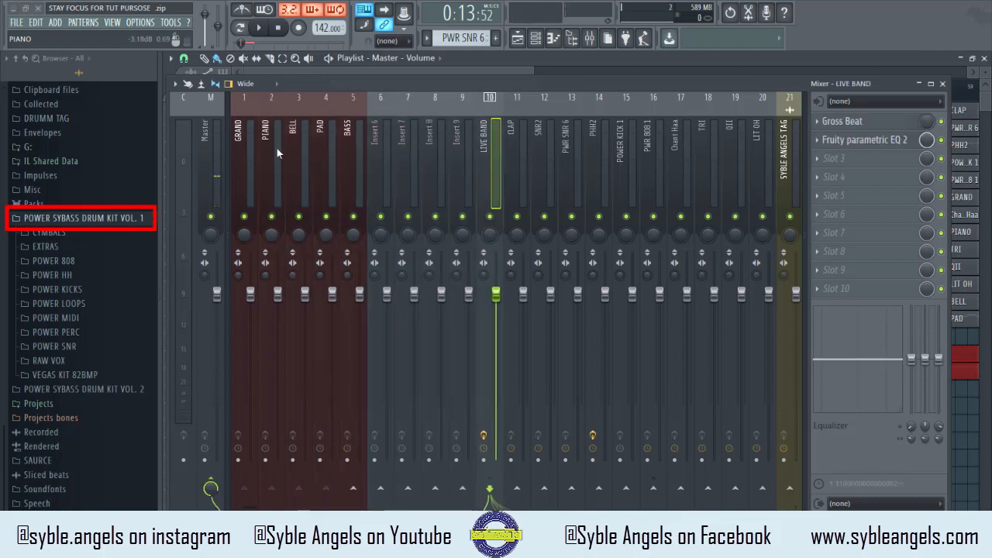
pyautogui.press('Left')
pyautogui.press('Right')
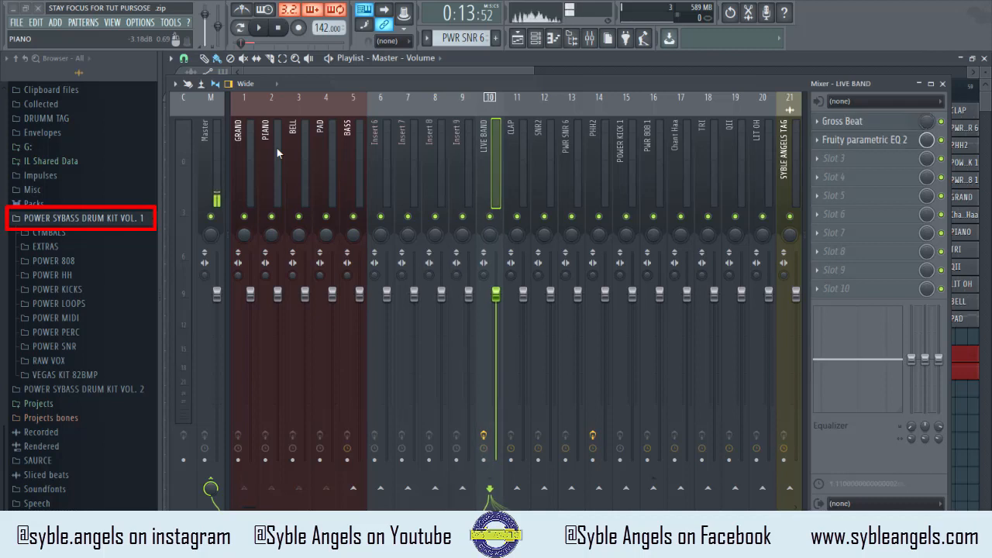
# - Remove Fruity parametric EQ 2 from the first effect slot of the PHH2 mixer track
pyautogui.press('Right')
pyautogui.press('Right')
pyautogui.press('Right')
pyautogui.press('Right')
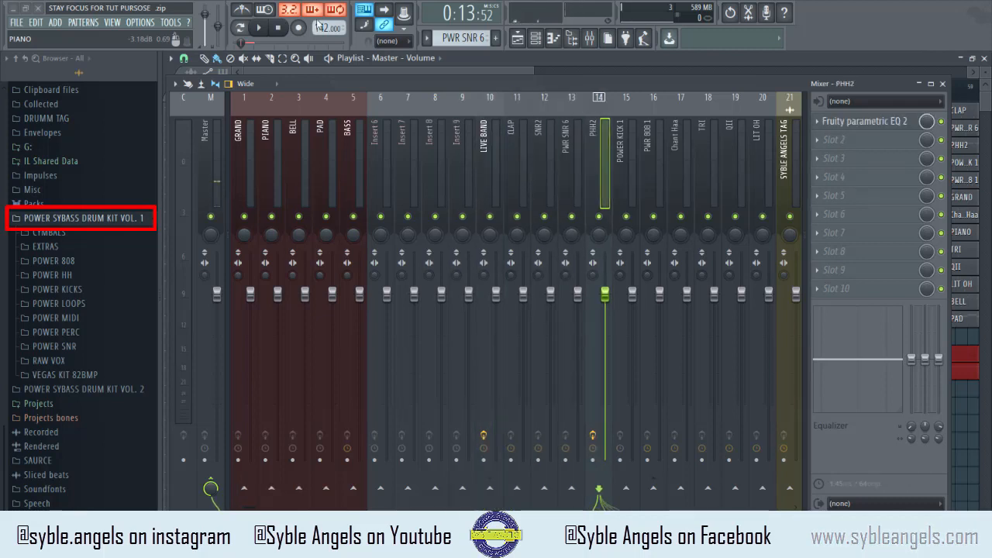
pyautogui.click(820, 121)
pyautogui.moveTo(831, 140)
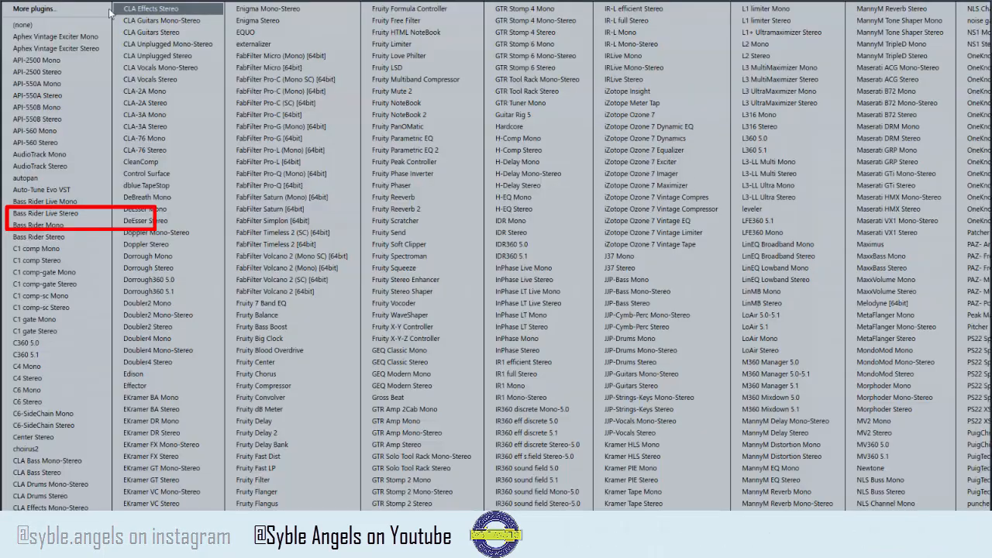
pyautogui.click(62, 23)
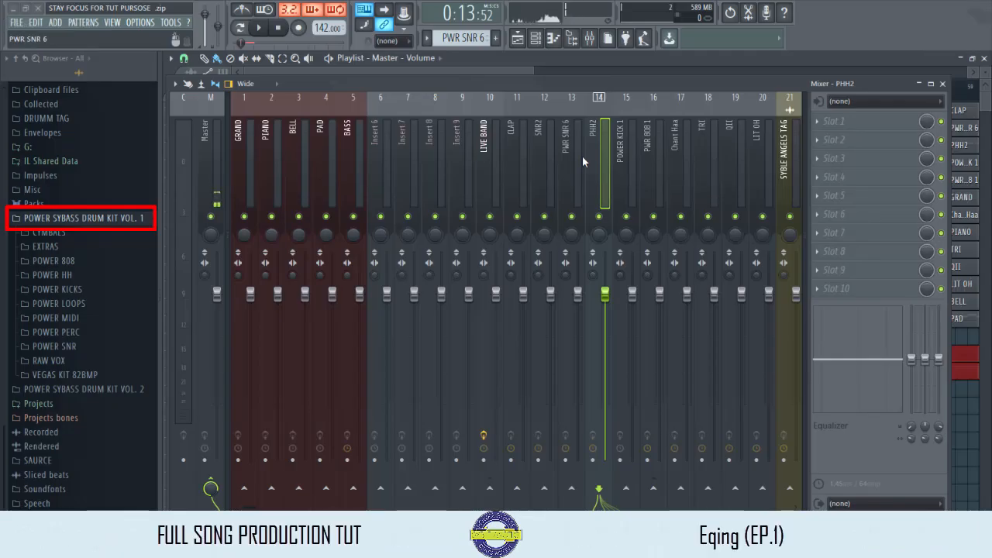
# - Check the effect slots of the remaining mixer tracks from PHH2 through Insert 32
pyautogui.press('Right')
pyautogui.press('Right')
pyautogui.press('Right')
pyautogui.press('Right')
pyautogui.press('Right')
pyautogui.press('Right')
pyautogui.press('Right')
pyautogui.press('Right')
pyautogui.press('Right')
pyautogui.press('Right')
pyautogui.press('Right')
pyautogui.press('Right')
pyautogui.press('Right')
pyautogui.press('Right')
pyautogui.press('Right')
pyautogui.press('Right')
pyautogui.press('Right')
pyautogui.press('Right')
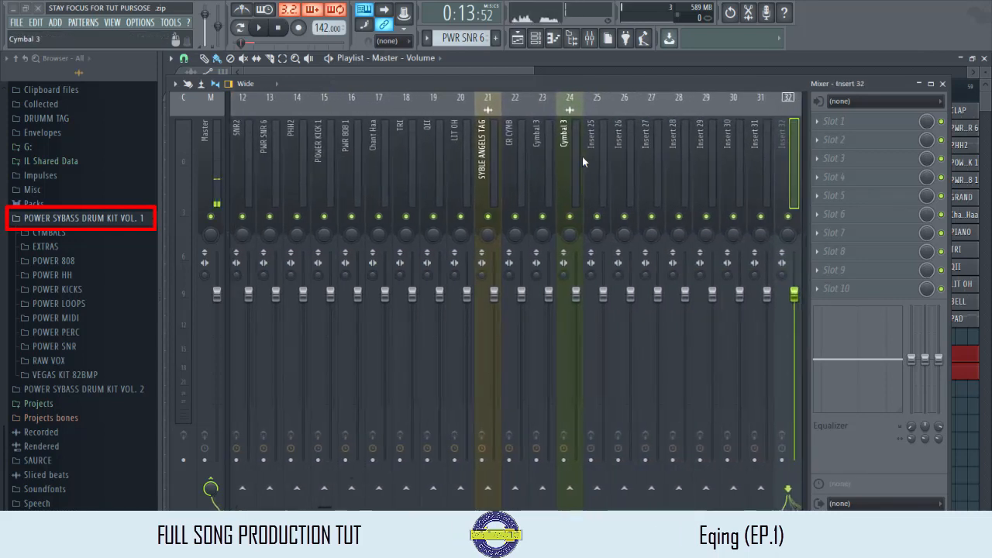
pyautogui.hscroll(-5, 598, 151)
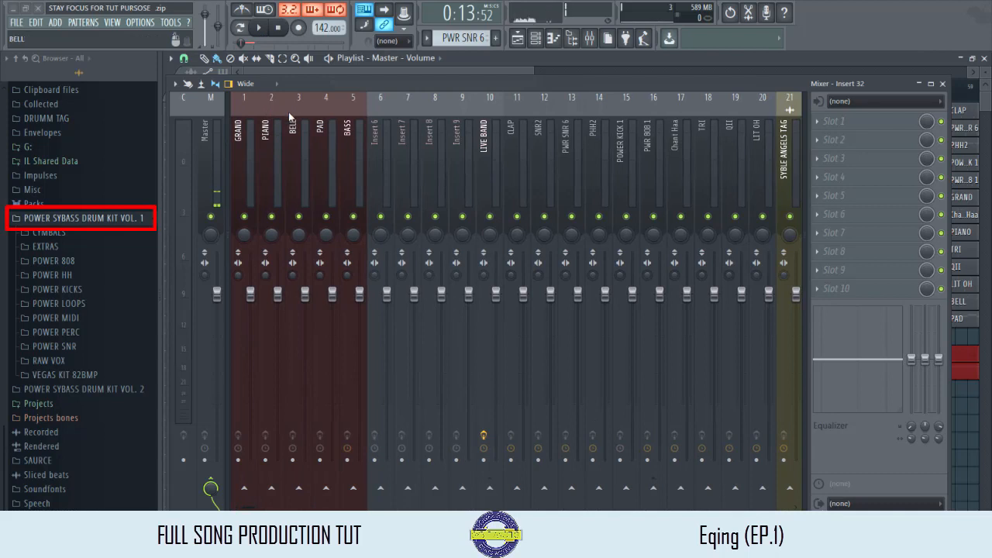
# - Play the hook section and check the level of the Master track
pyautogui.click(265, 31)
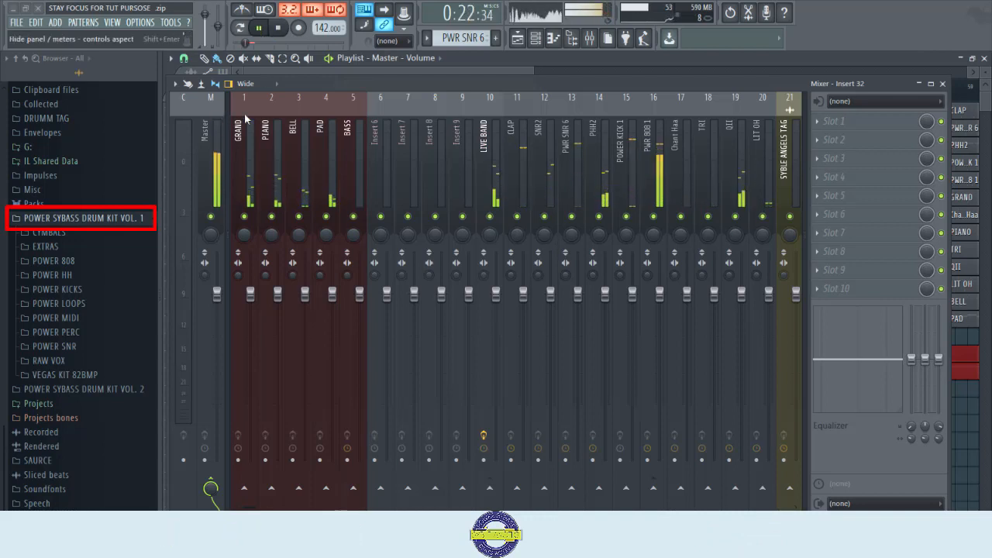
pyautogui.click(215, 146)
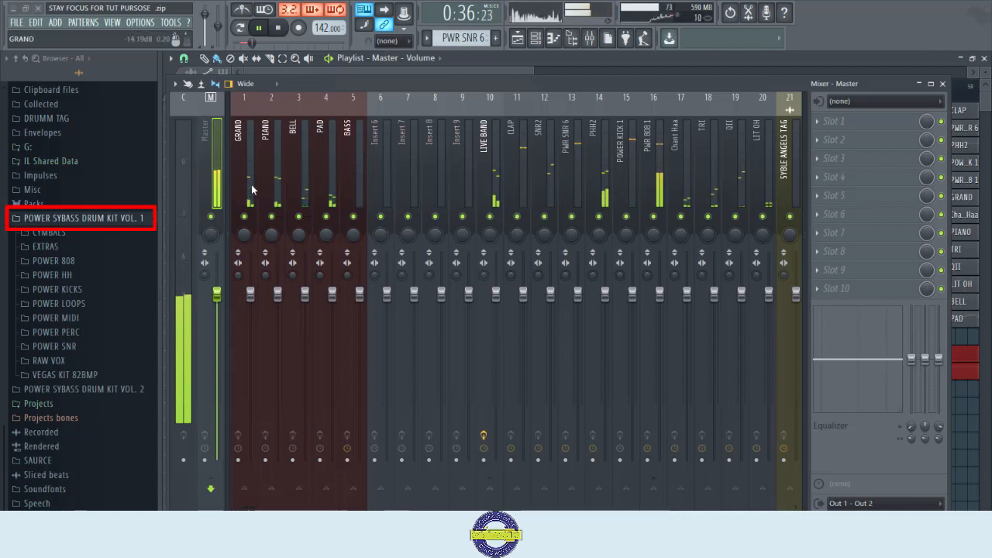
pyautogui.press('space')
# - Select the mixer tracks together with the Master and lower all their faders to 80% (-4.8 dB)
pyautogui.moveTo(249, 184); pyautogui.dragTo(748, 196)
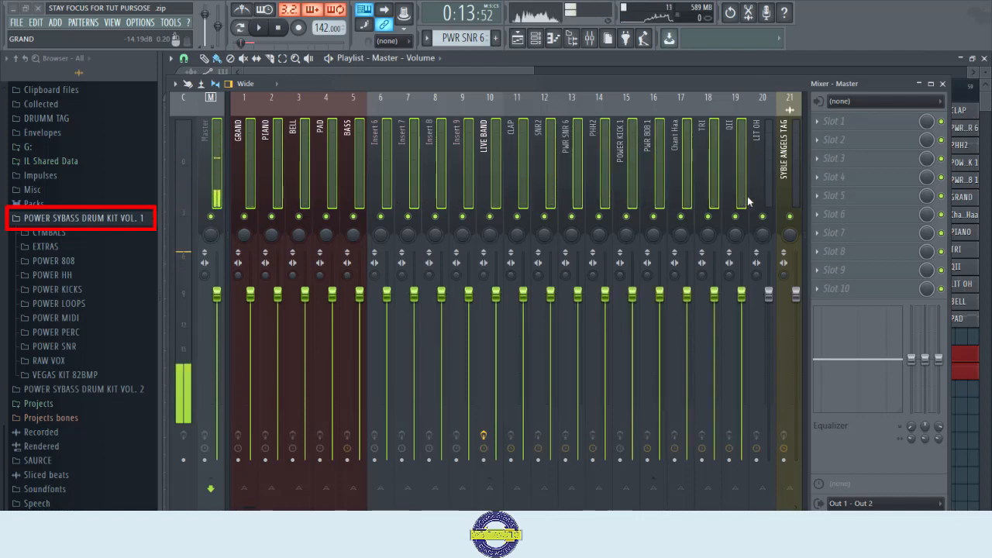
pyautogui.moveTo(747, 197); pyautogui.dragTo(527, 306)
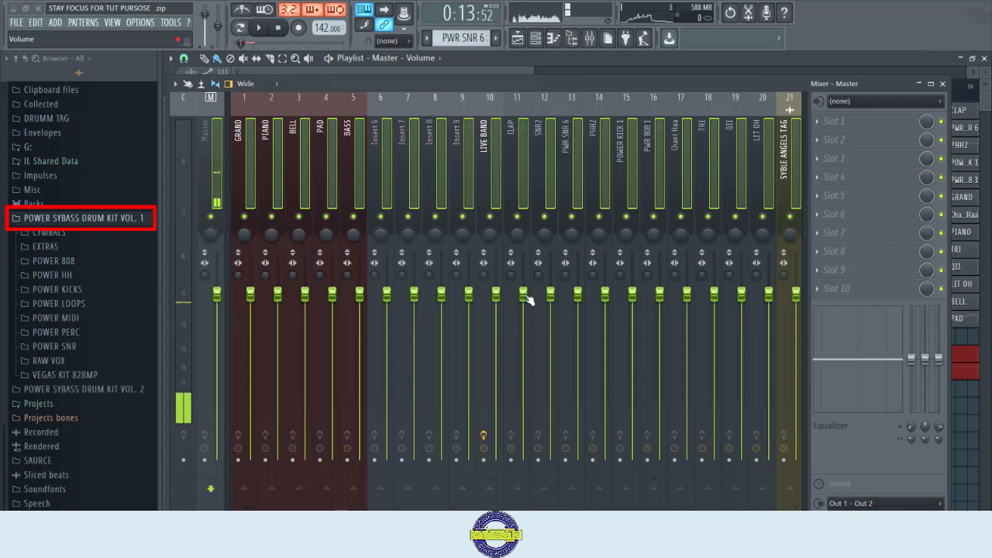
pyautogui.moveTo(523, 295); pyautogui.dragTo(524, 332)
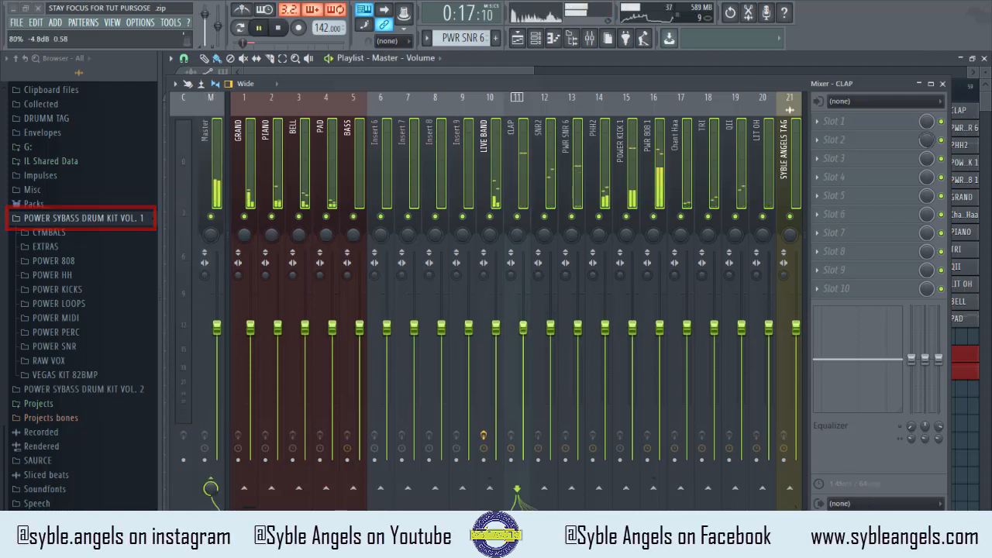
# - Check the Master track's playback level and review the fader positions across the mixer tracks
pyautogui.click(217, 186)
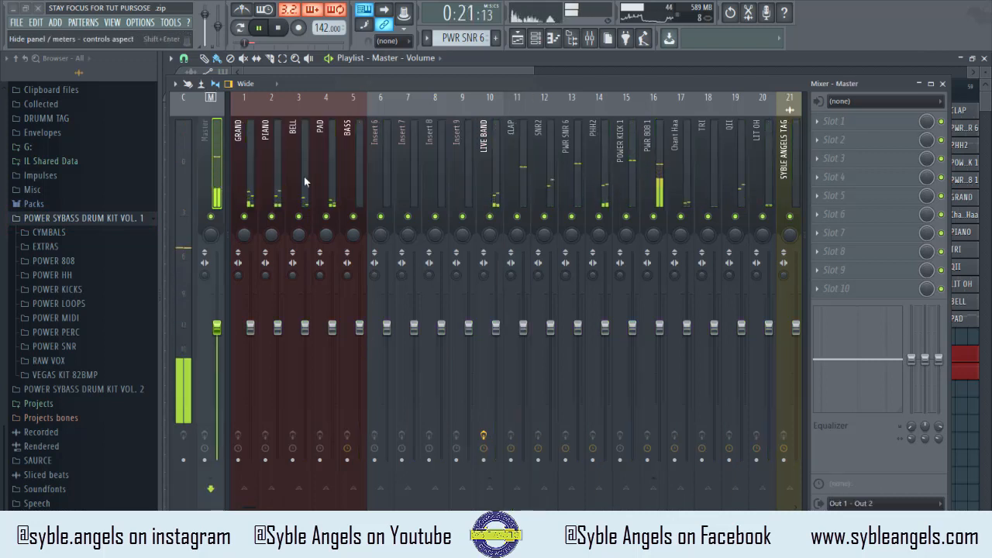
pyautogui.press('space')
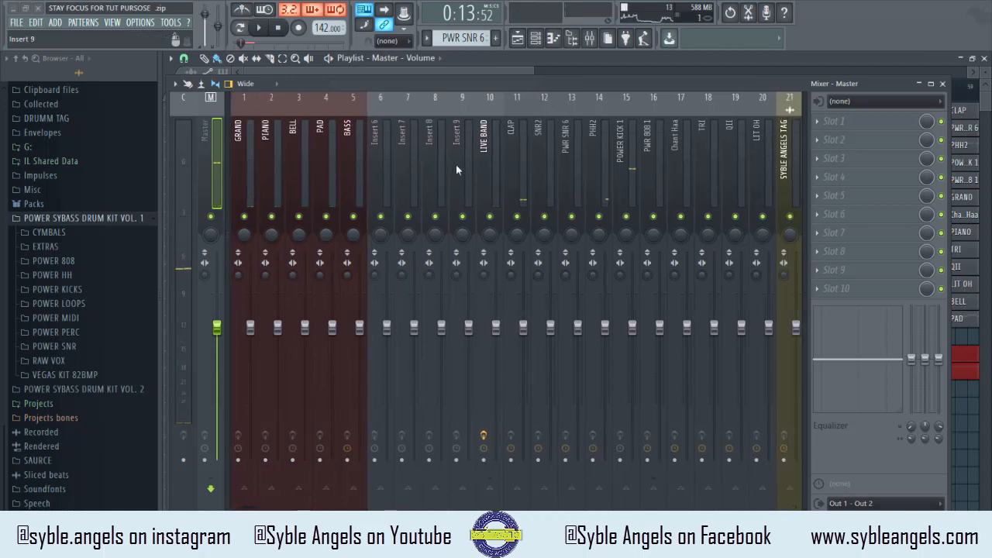
pyautogui.hscroll(4, 456, 164)
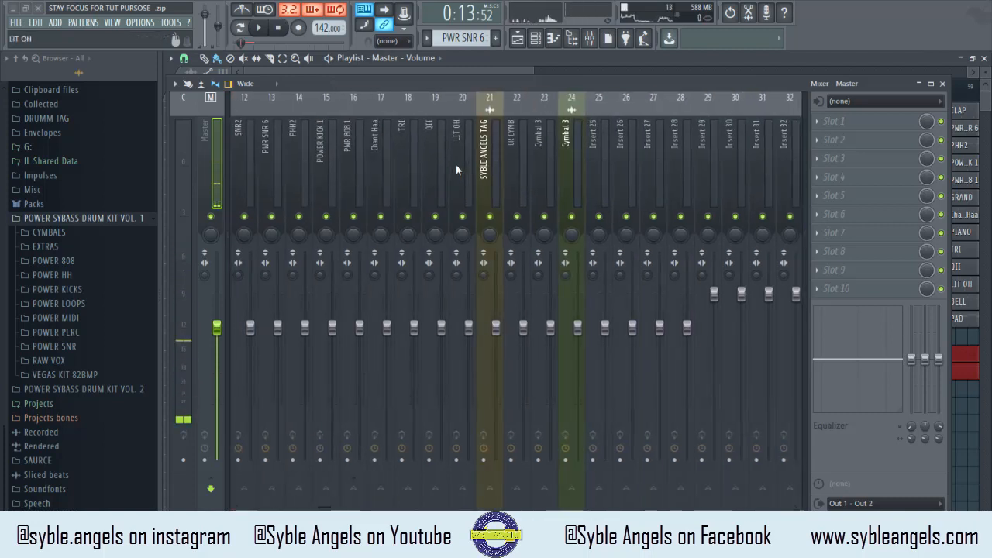
pyautogui.hscroll(-4, 593, 146)
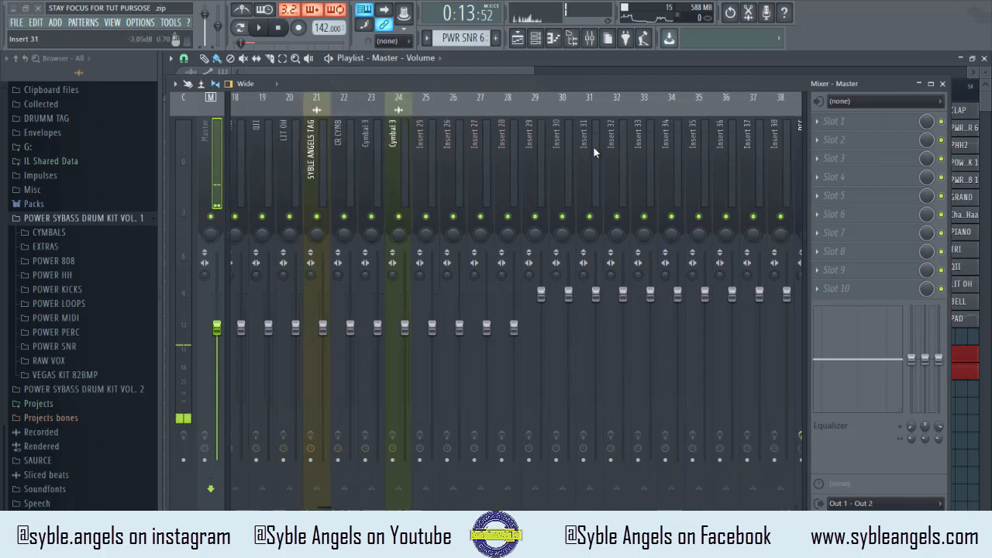
pyautogui.hscroll(-2, 593, 146)
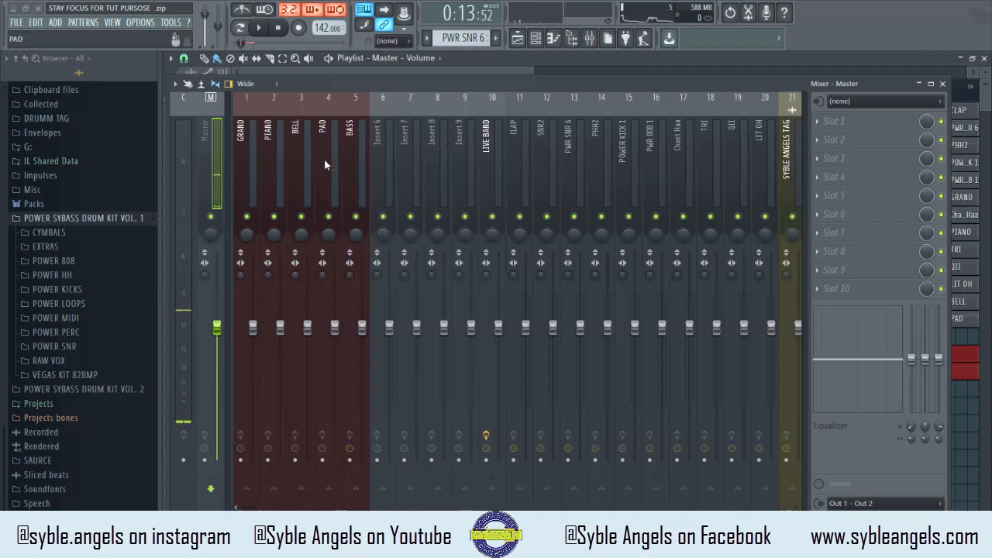
# - Inspect the effect slots and output routing of the LIVE BAND, GRAND, BELL, PAD and BASS mixer tracks
pyautogui.click(481, 147)
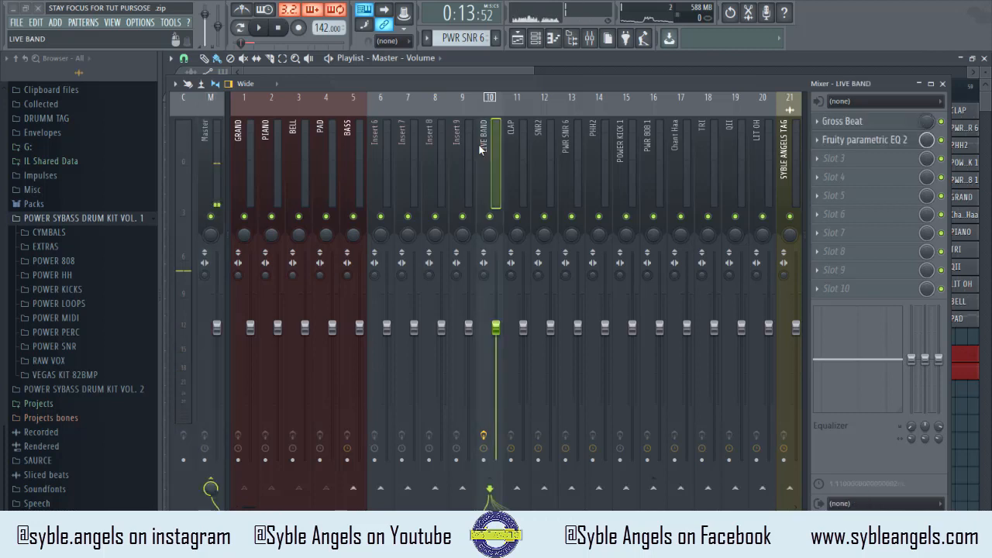
pyautogui.click(243, 167)
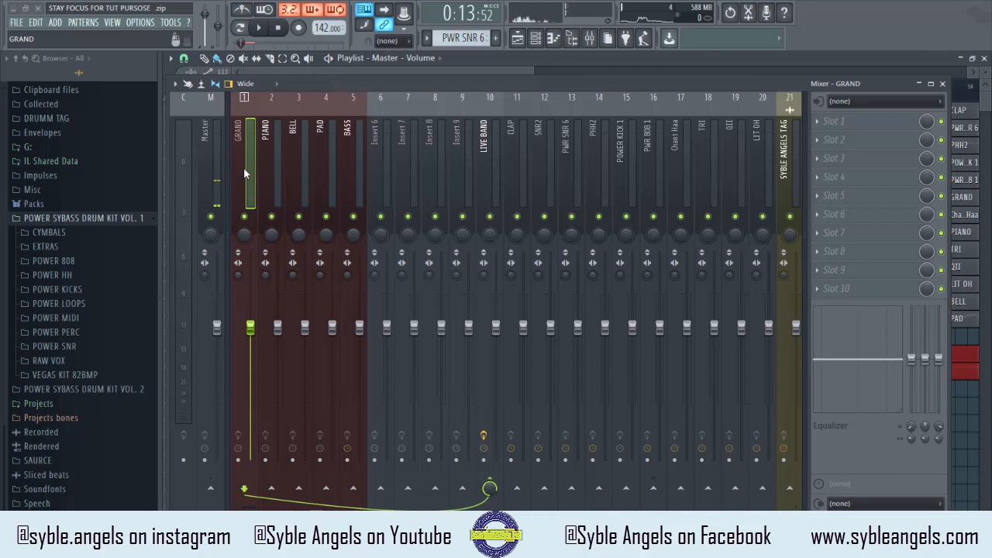
pyautogui.click(291, 154)
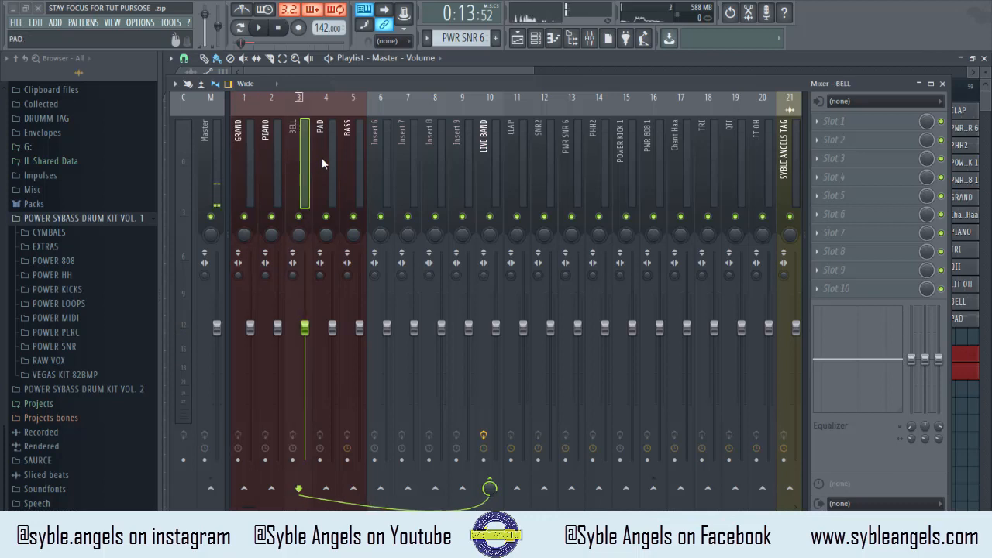
pyautogui.click(331, 161)
pyautogui.click(358, 161)
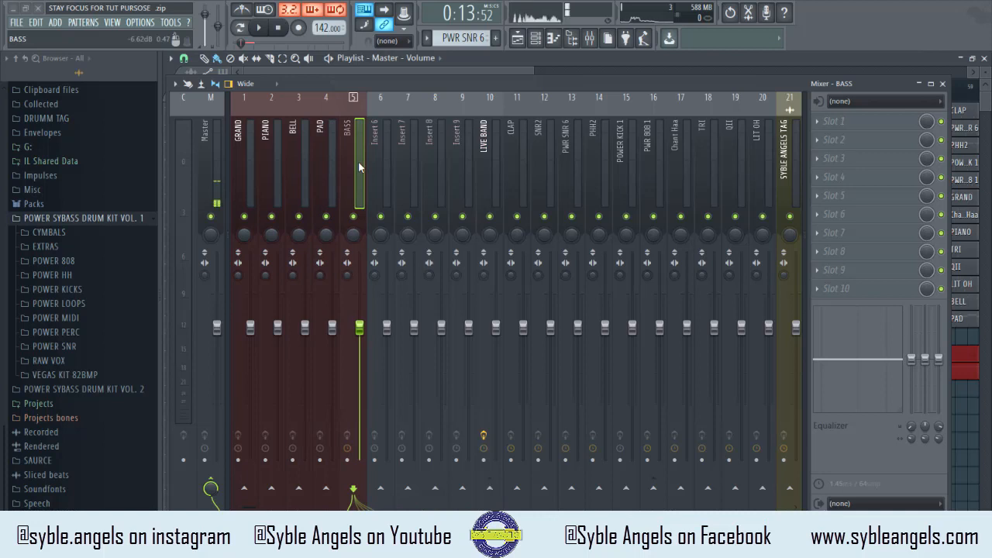
pyautogui.click(232, 169)
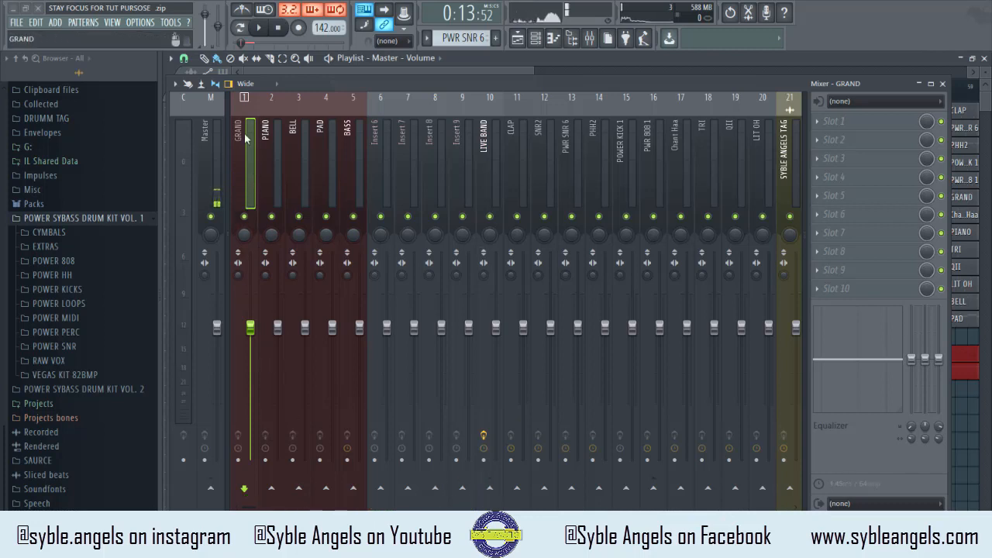
# - Route the GRAND track to Insert 9 only and select the LIVE BAND track
pyautogui.rightClick(463, 488)
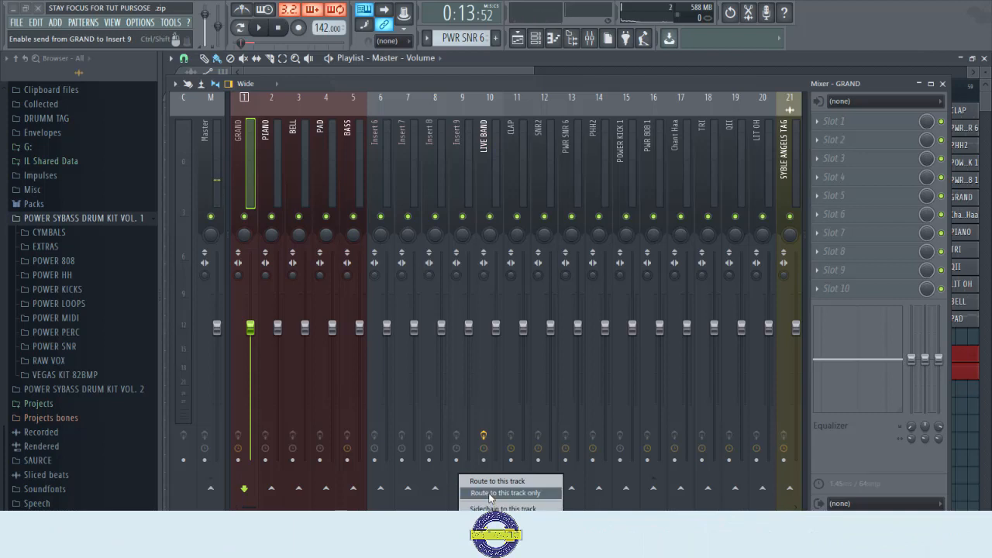
pyautogui.click(490, 493)
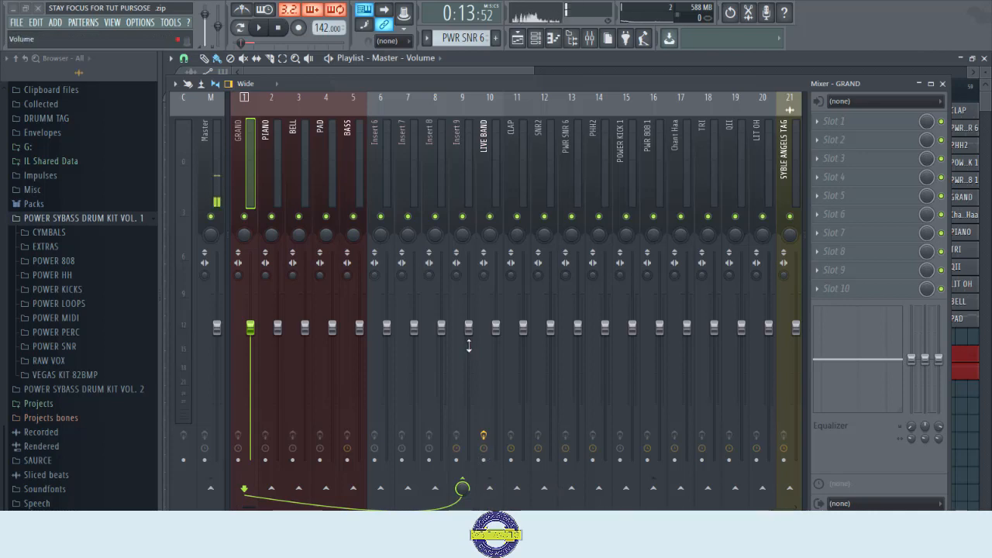
pyautogui.click(466, 153)
pyautogui.click(499, 144)
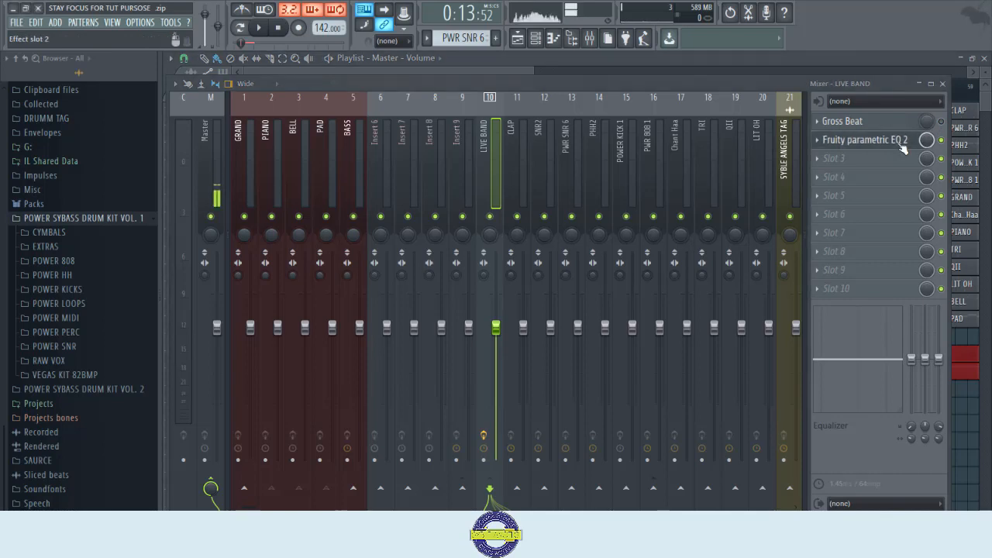
pyautogui.click(942, 83)
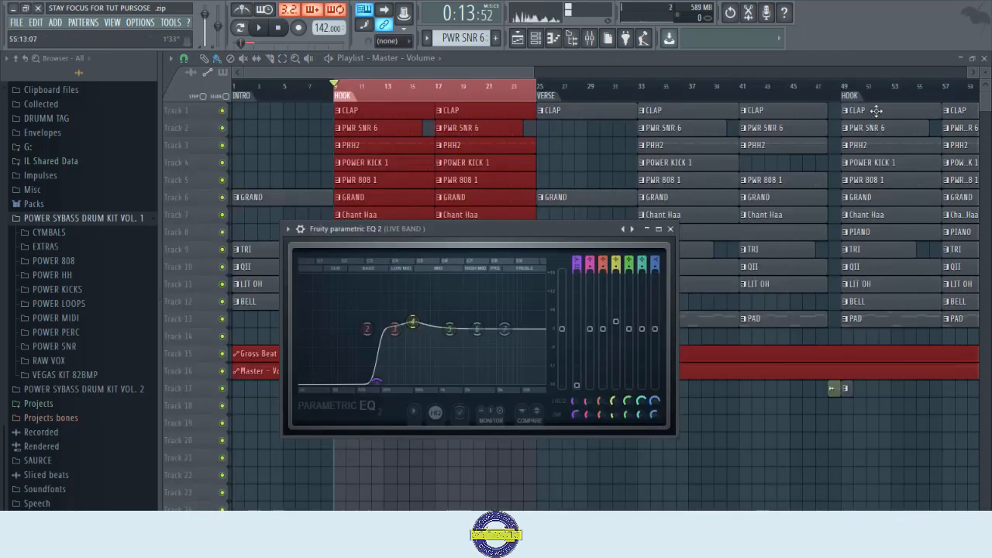
pyautogui.click(301, 230)
pyautogui.click(290, 228)
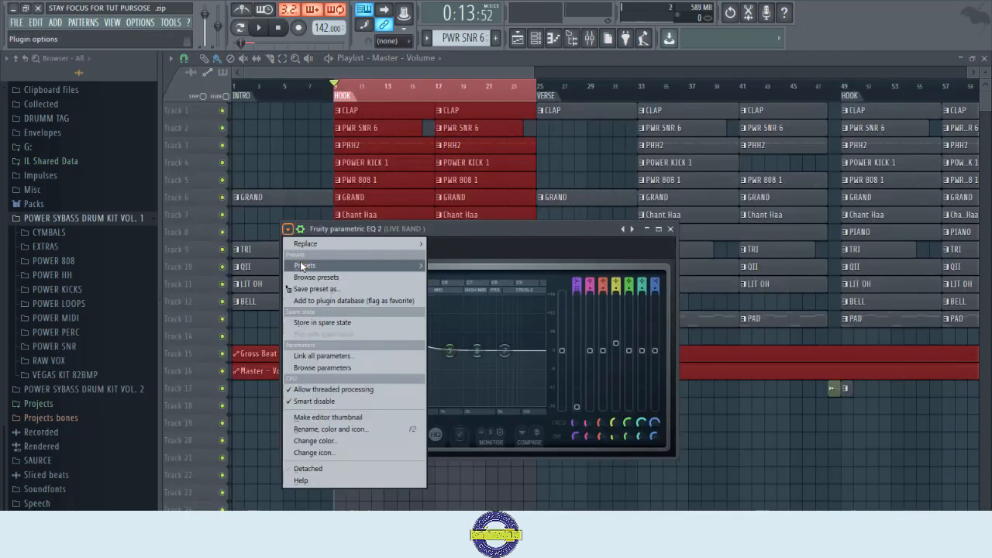
pyautogui.press('Escape')
pyautogui.press('Escape')
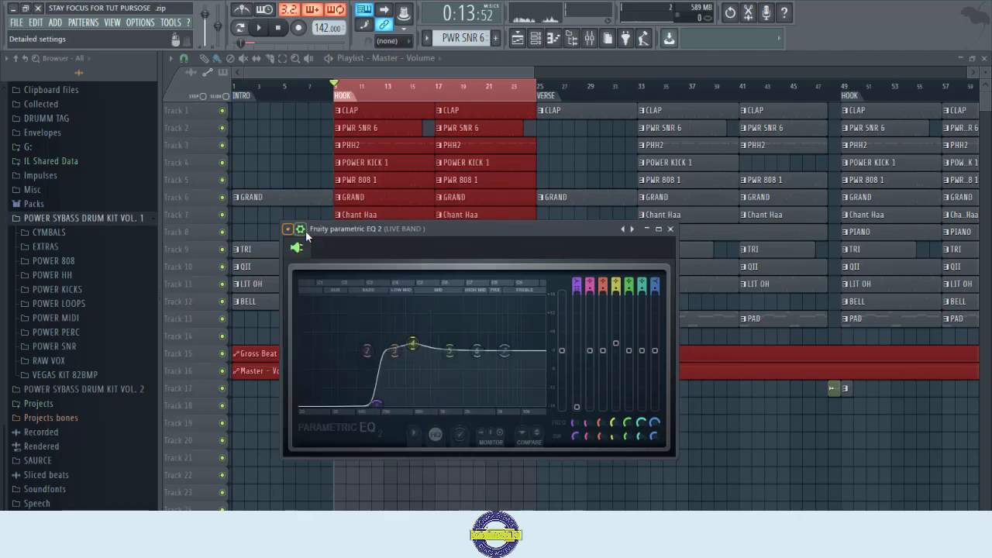
pyautogui.click(576, 42)
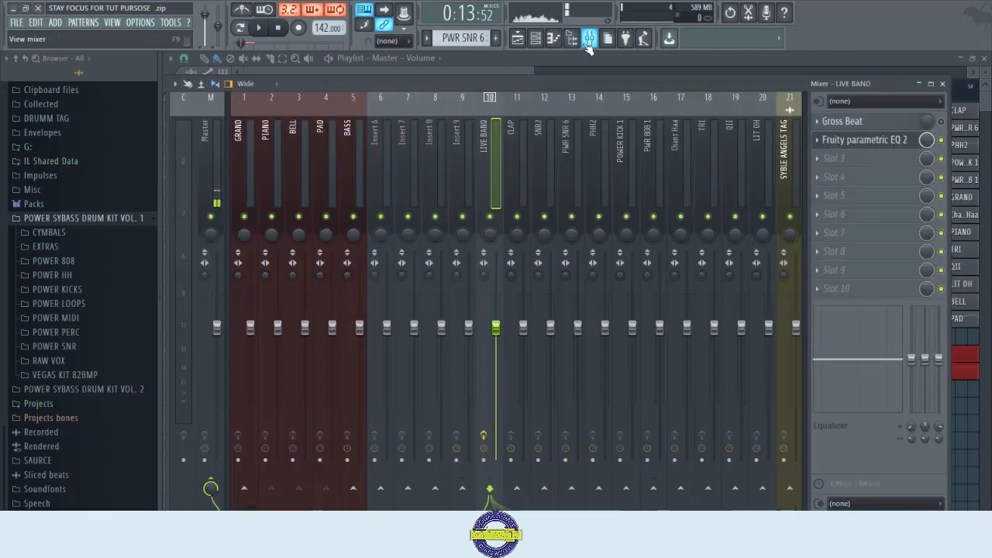
# - Remove the Fruity parametric EQ 2 from the second effect slot of the LIVE BAND track
pyautogui.click(820, 143)
pyautogui.click(845, 364)
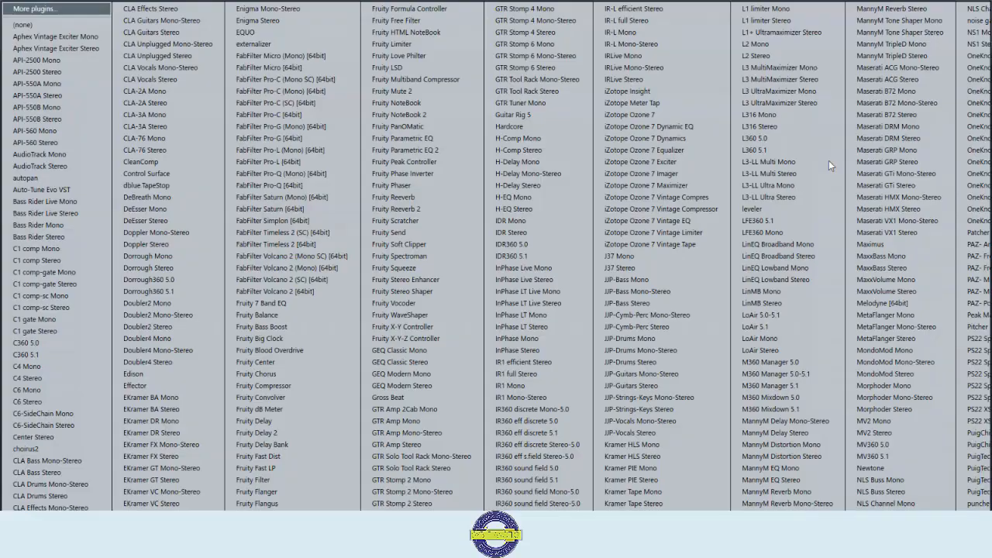
pyautogui.click(19, 26)
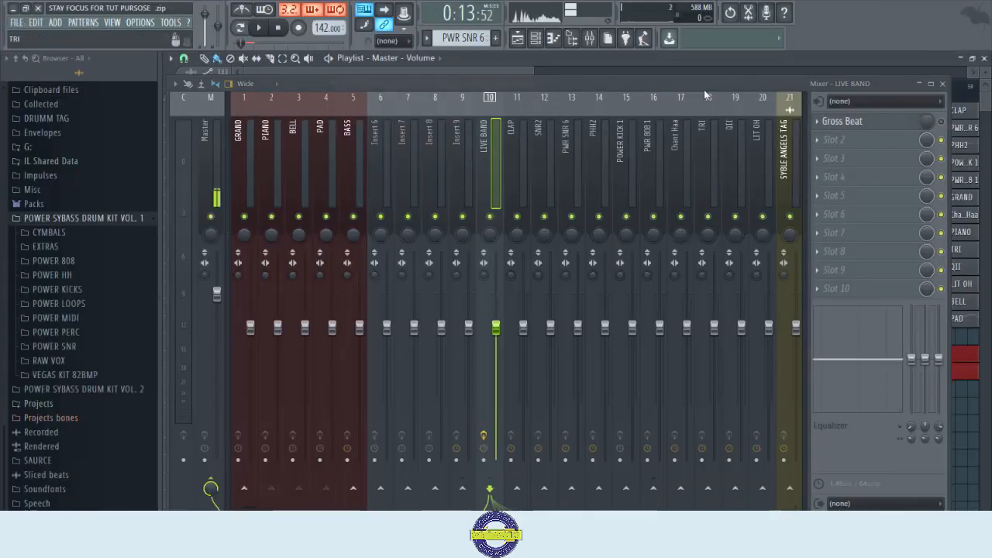
# - Solo the GRAND track and unmute the PIANO, BELL, PAD and BASS tracks alongside it
pyautogui.rightClick(246, 217)
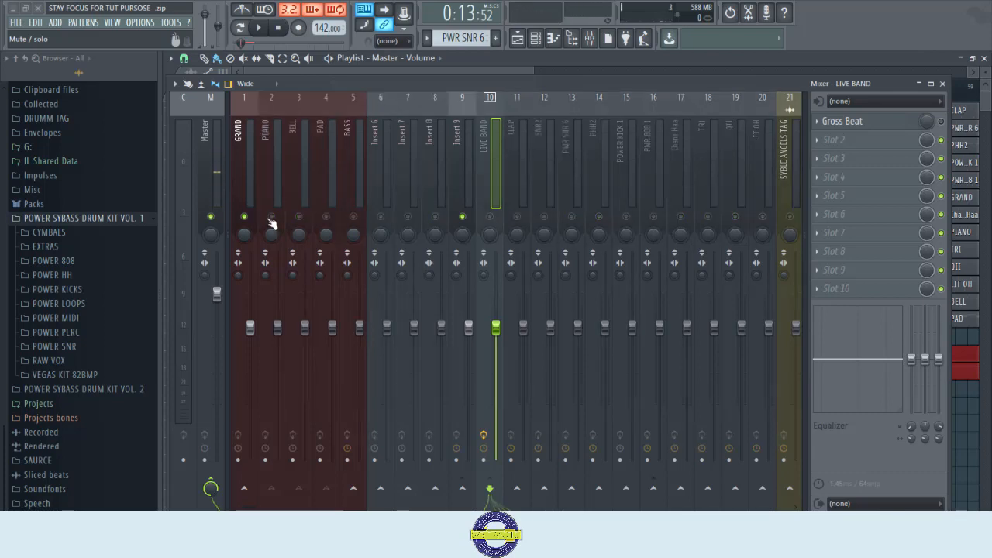
pyautogui.rightClick(247, 224)
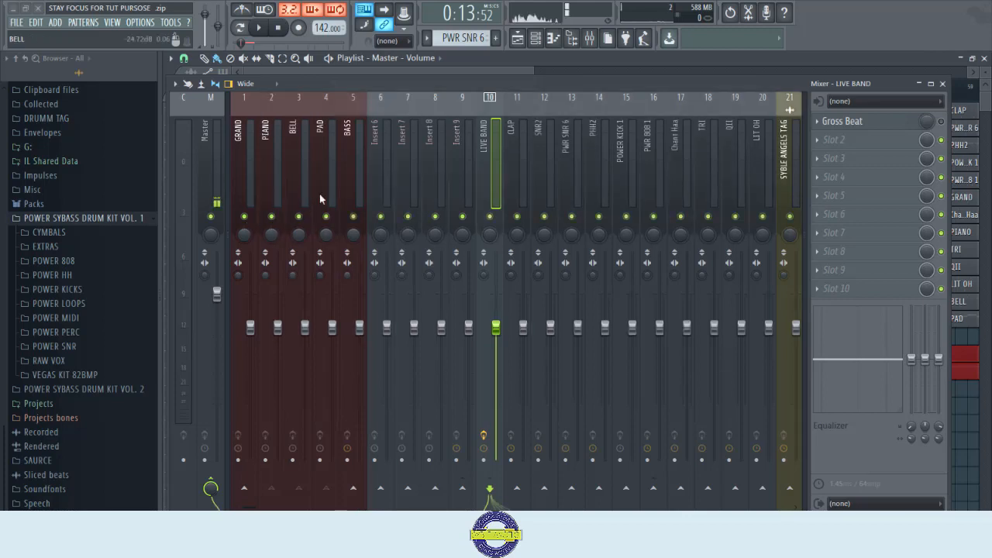
pyautogui.scroll(-8, 334, 186)
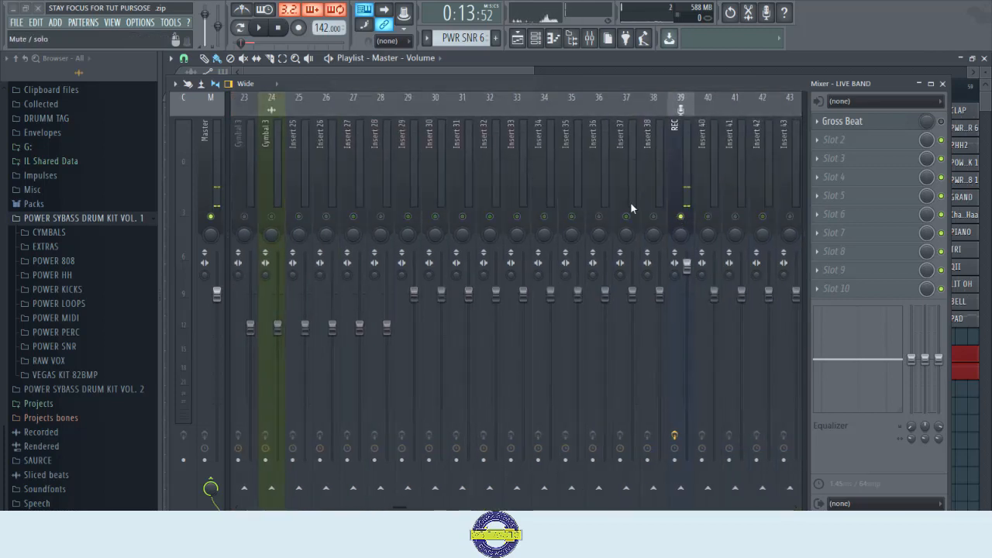
pyautogui.scroll(8, 520, 194)
pyautogui.rightClick(248, 217)
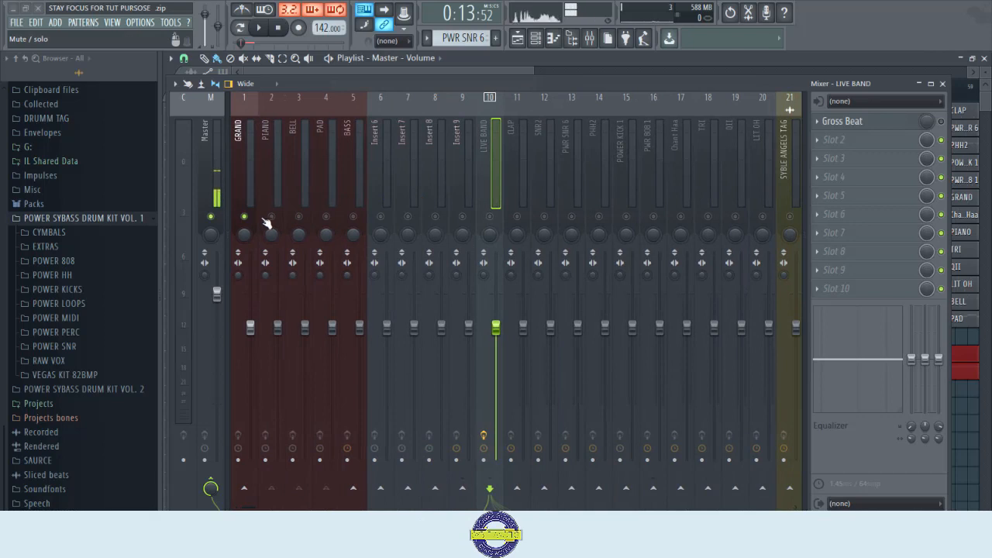
pyautogui.click(272, 218)
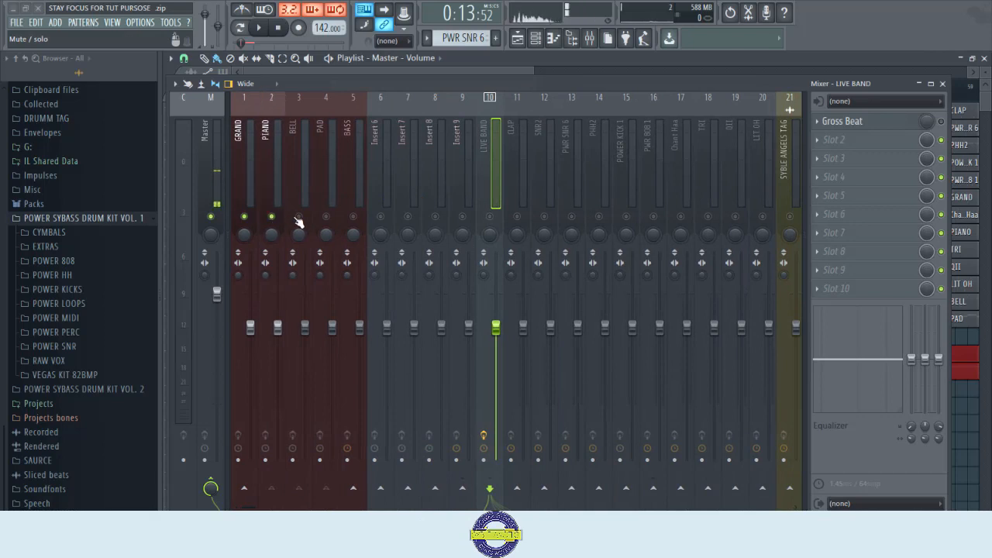
pyautogui.click(299, 218)
pyautogui.click(326, 218)
pyautogui.click(353, 217)
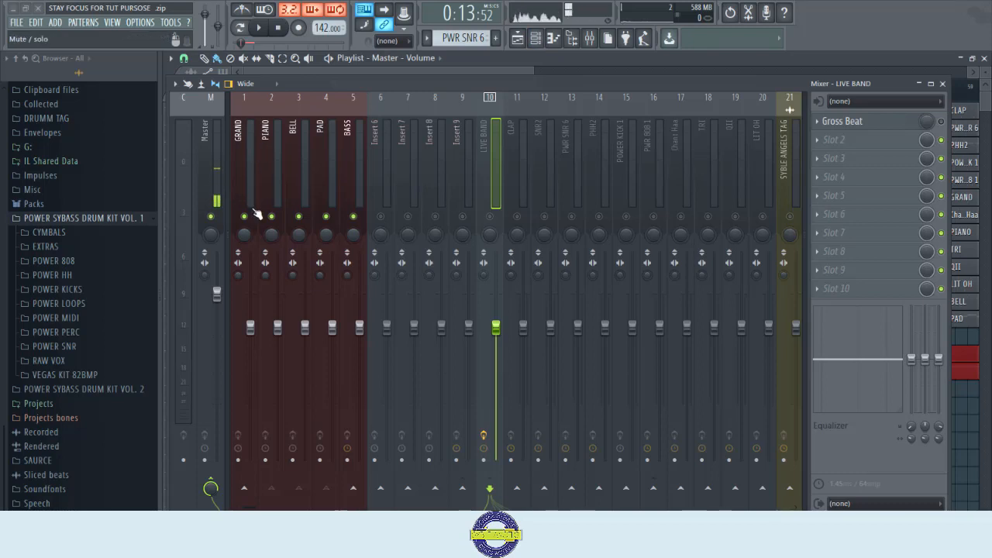
# - Play the hook section and unmute the LIVE BAND track to hear the instrument group, ending with playback stopped
pyautogui.click(270, 27)
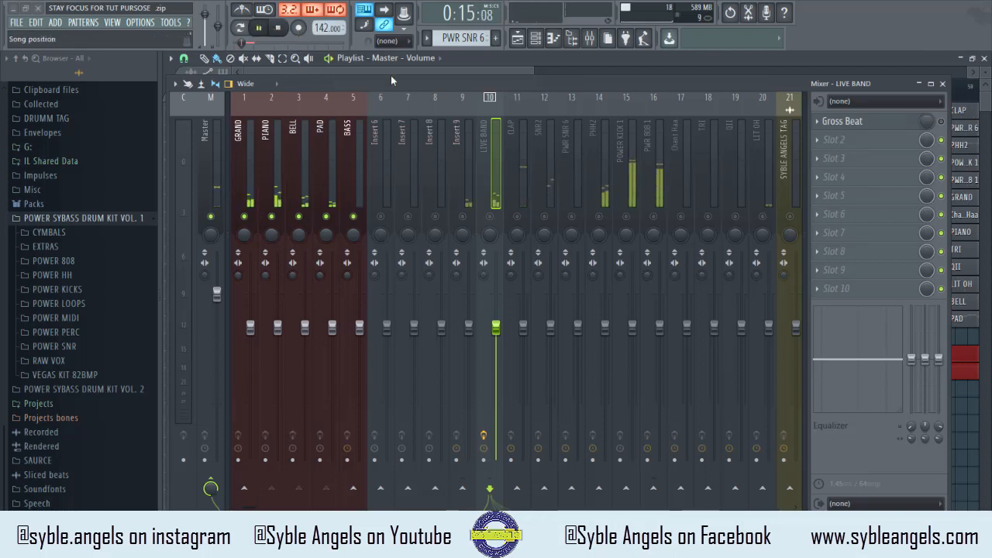
pyautogui.click(497, 218)
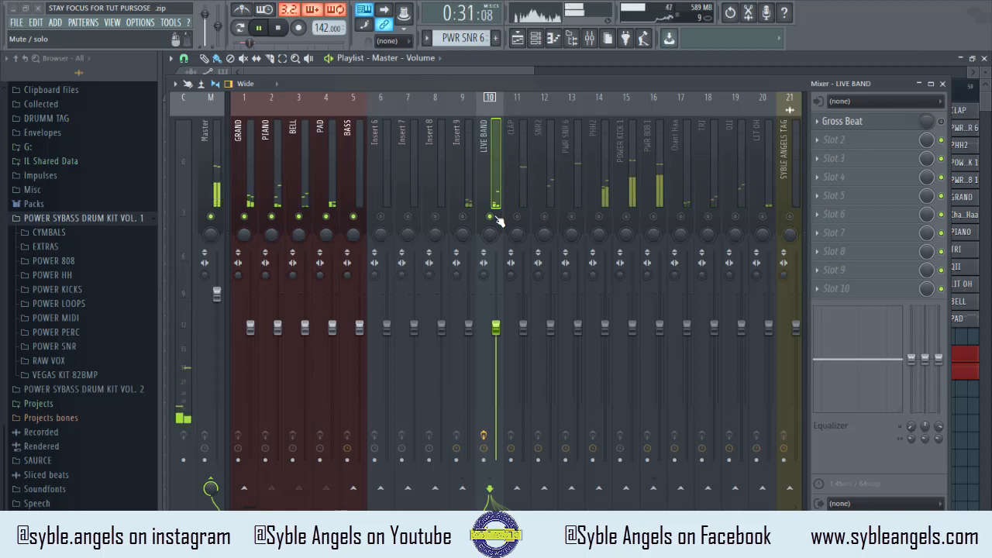
pyautogui.press('space')
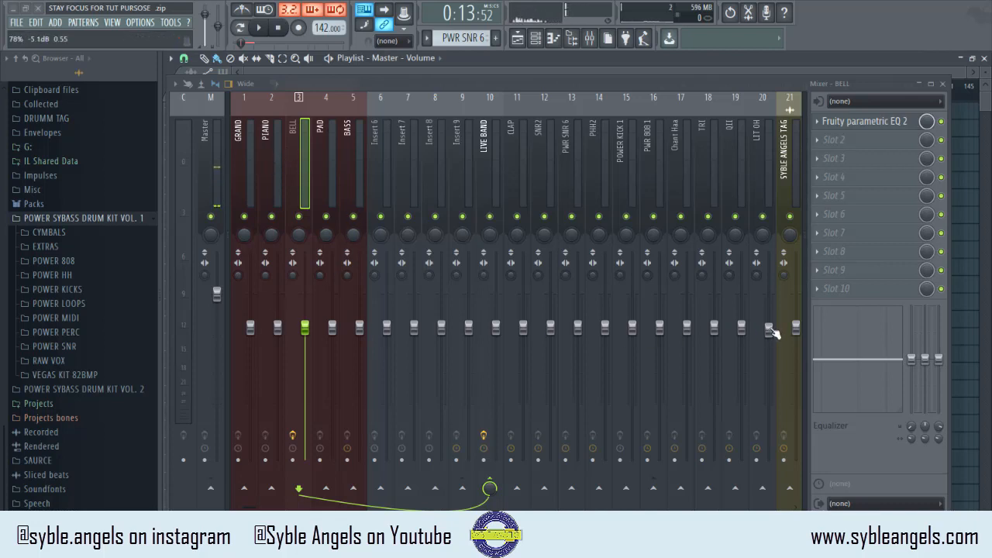
# - Select the REC track in Insert 39 and move it to Insert 1, ahead of the GRAND track
pyautogui.click(215, 175)
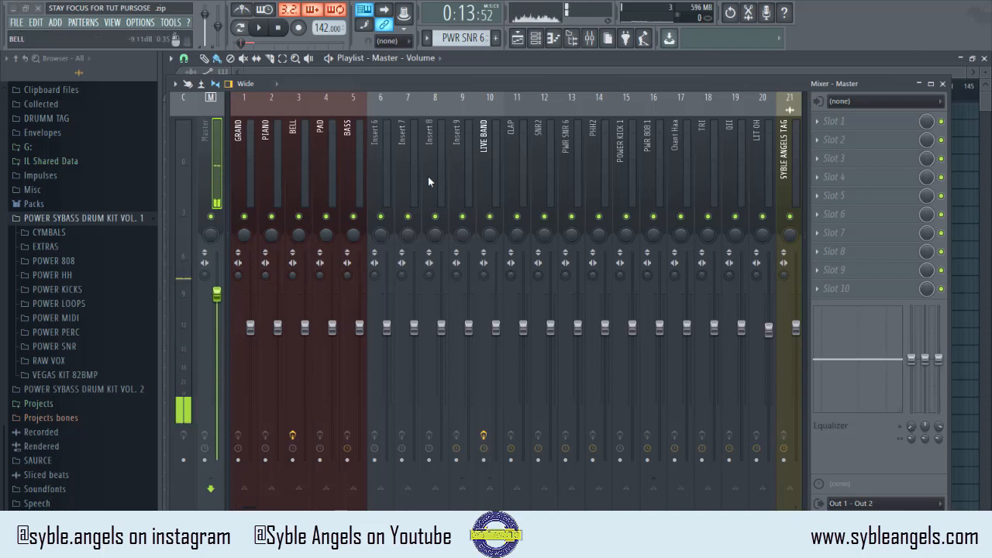
pyautogui.scroll(-3, 504, 165)
pyautogui.scroll(-8, 504, 165)
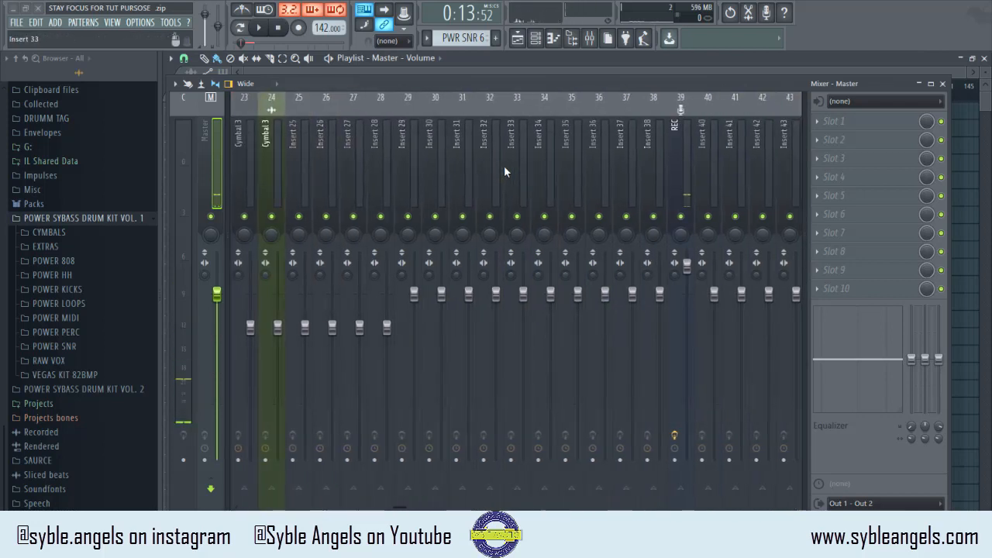
pyautogui.scroll(10, 504, 165)
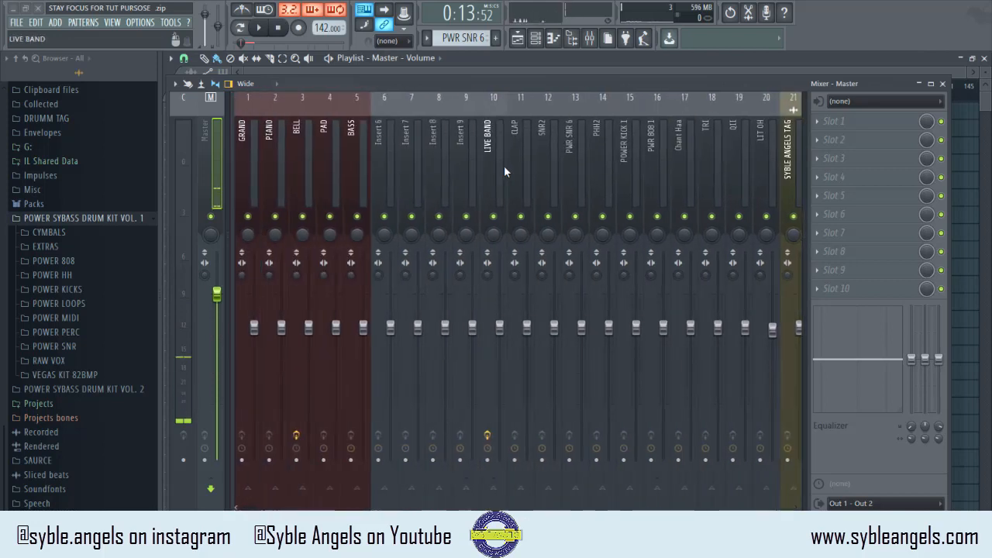
pyautogui.scroll(-10, 504, 165)
pyautogui.scroll(-1, 504, 166)
pyautogui.click(680, 148)
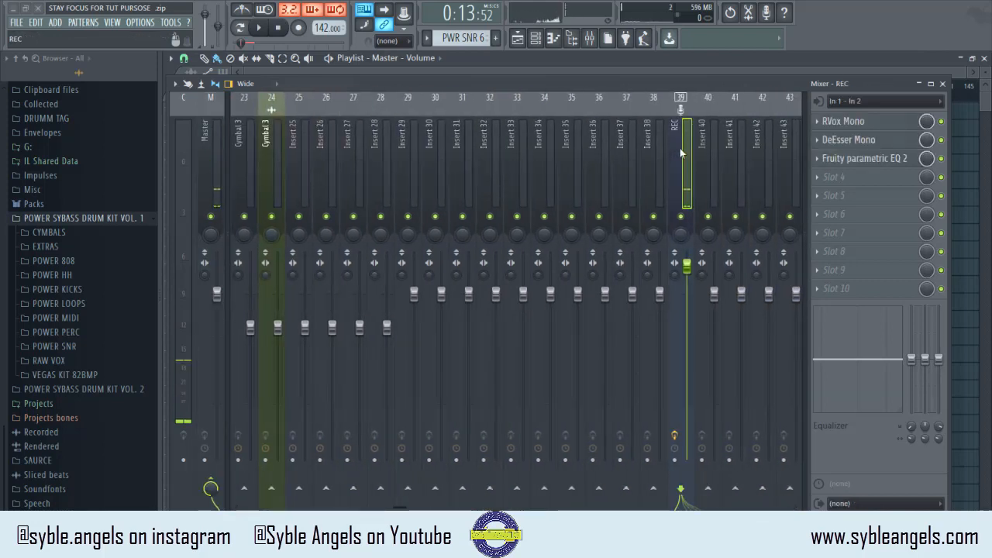
pyautogui.hotkey('alt', 'Left')
pyautogui.hotkey('alt', 'Left')
pyautogui.hotkey('alt', 'Left')
pyautogui.hotkey('alt', 'Left')
pyautogui.hotkey('alt', 'Left')
pyautogui.hotkey('alt', 'Left')
pyautogui.hotkey('alt', 'Left')
pyautogui.hotkey('alt', 'Left')
pyautogui.hotkey('alt', 'Left')
pyautogui.hotkey('alt', 'Left')
pyautogui.hotkey('alt', 'Left')
pyautogui.hotkey('alt', 'Left')
pyautogui.hotkey('alt', 'Left')
pyautogui.hotkey('alt', 'Left')
pyautogui.hotkey('alt', 'Left')
pyautogui.hotkey('alt', 'Left')
pyautogui.hotkey('alt', 'Left')
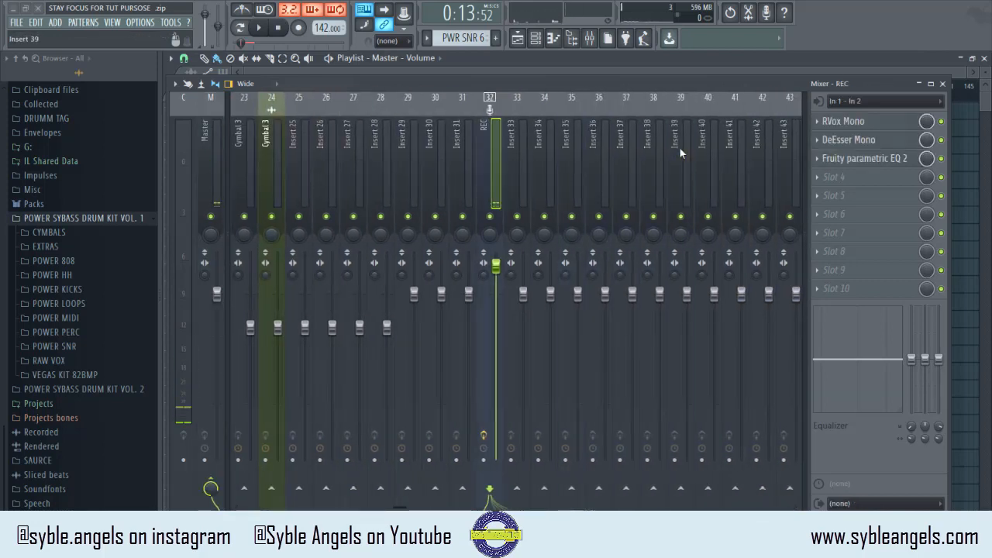
pyautogui.hotkey('alt', 'Left')
pyautogui.hotkey('alt', 'Left')
pyautogui.hotkey('alt', 'Left')
pyautogui.hotkey('alt', 'Left')
pyautogui.hotkey('alt', 'Left')
pyautogui.hotkey('alt', 'Left')
pyautogui.hotkey('alt', 'Left')
pyautogui.hotkey('alt', 'Left')
pyautogui.hotkey('alt', 'Left')
pyautogui.hotkey('alt', 'Left')
pyautogui.hotkey('alt', 'Left')
pyautogui.hotkey('alt', 'Left')
pyautogui.hotkey('alt', 'Left')
pyautogui.hotkey('alt', 'Left')
pyautogui.hotkey('alt', 'Left')
pyautogui.hotkey('alt', 'Left')
pyautogui.hotkey('alt', 'Left')
pyautogui.hotkey('alt', 'Left')
pyautogui.hotkey('alt', 'Left')
pyautogui.hotkey('alt', 'Left')
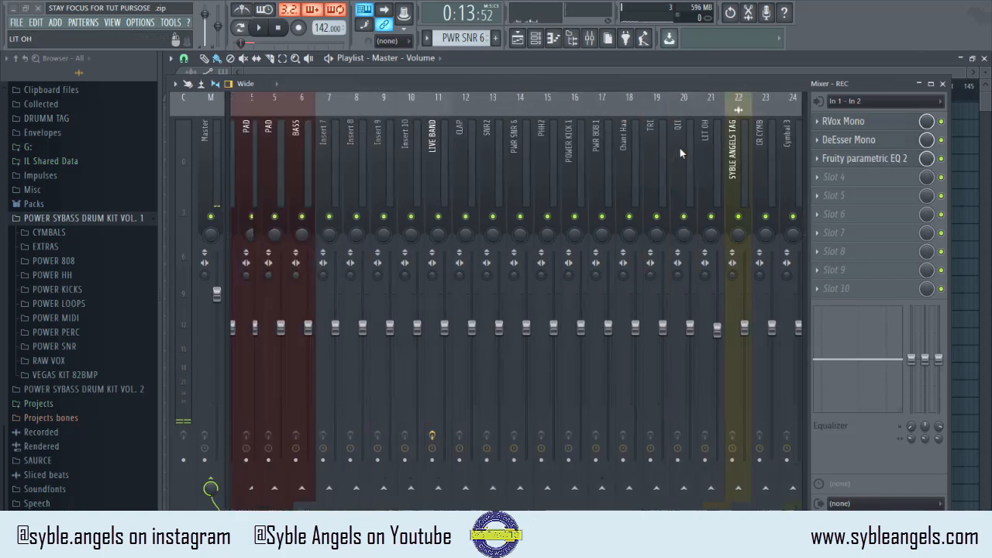
pyautogui.hotkey('alt', 'Left')
pyautogui.hotkey('alt', 'Left')
pyautogui.hotkey('alt', 'Left')
pyautogui.hotkey('alt', 'Left')
pyautogui.hotkey('alt', 'Left')
pyautogui.hotkey('alt', 'Left')
pyautogui.hotkey('alt', 'Left')
pyautogui.hotkey('alt', 'Left')
pyautogui.hotkey('alt', 'Left')
pyautogui.hotkey('alt', 'Left')
pyautogui.hotkey('alt', 'Left')
pyautogui.hotkey('alt', 'Left')
pyautogui.hotkey('alt', 'Left')
pyautogui.hotkey('alt', 'Left')
pyautogui.hotkey('alt', 'Left')
pyautogui.hotkey('alt', 'Left')
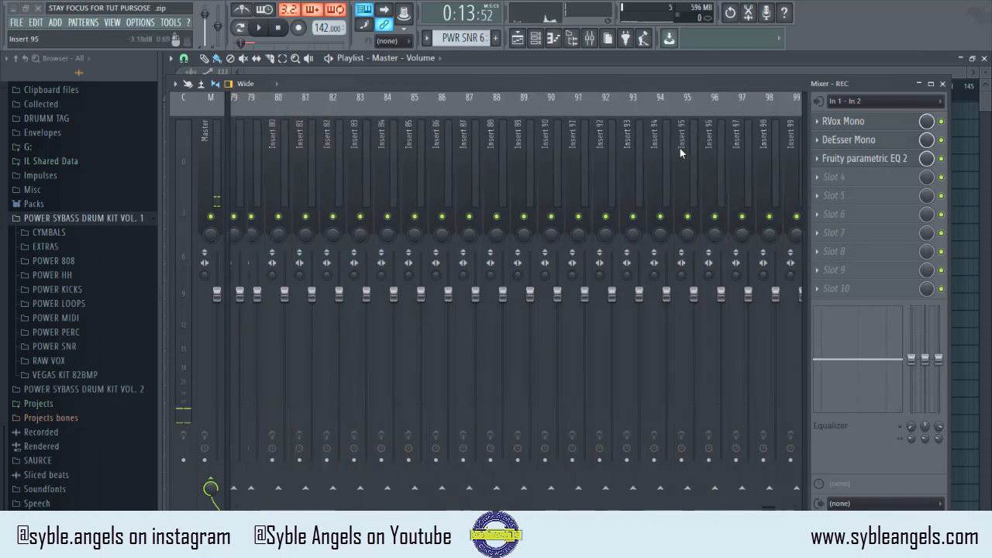
pyautogui.hotkey('alt', 'Left')
pyautogui.hotkey('alt', 'Left')
pyautogui.hotkey('alt', 'Left')
pyautogui.hotkey('alt', 'Left')
pyautogui.hotkey('alt', 'Left')
pyautogui.hotkey('alt', 'Left')
pyautogui.hotkey('alt', 'Left')
pyautogui.hotkey('alt', 'Left')
pyautogui.hotkey('alt', 'Left')
pyautogui.hotkey('alt', 'Left')
pyautogui.hotkey('alt', 'Left')
pyautogui.hotkey('alt', 'Left')
pyautogui.hotkey('alt', 'Left')
pyautogui.hotkey('alt', 'Left')
pyautogui.hotkey('alt', 'Left')
pyautogui.hotkey('alt', 'Left')
pyautogui.hotkey('alt', 'Left')
pyautogui.hotkey('alt', 'Left')
pyautogui.hotkey('alt', 'Left')
pyautogui.hotkey('alt', 'Left')
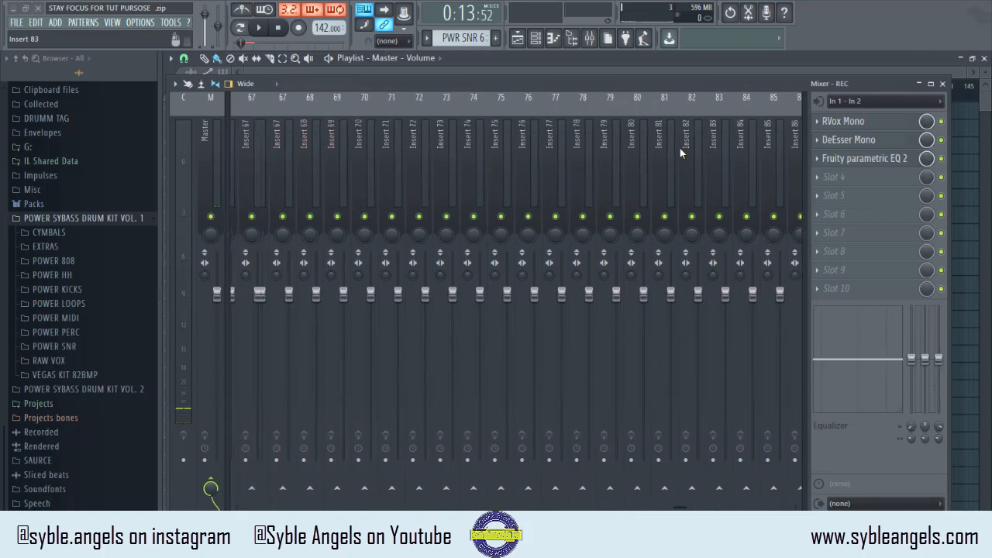
pyautogui.hotkey('alt', 'Left')
pyautogui.hotkey('alt', 'Left')
pyautogui.hotkey('alt', 'Left')
pyautogui.hotkey('alt', 'Left')
pyautogui.hotkey('alt', 'Left')
pyautogui.hotkey('alt', 'Left')
pyautogui.hotkey('alt', 'Left')
pyautogui.hotkey('alt', 'Left')
pyautogui.hotkey('alt', 'Left')
pyautogui.hotkey('alt', 'Left')
pyautogui.hotkey('alt', 'Left')
pyautogui.hotkey('alt', 'Left')
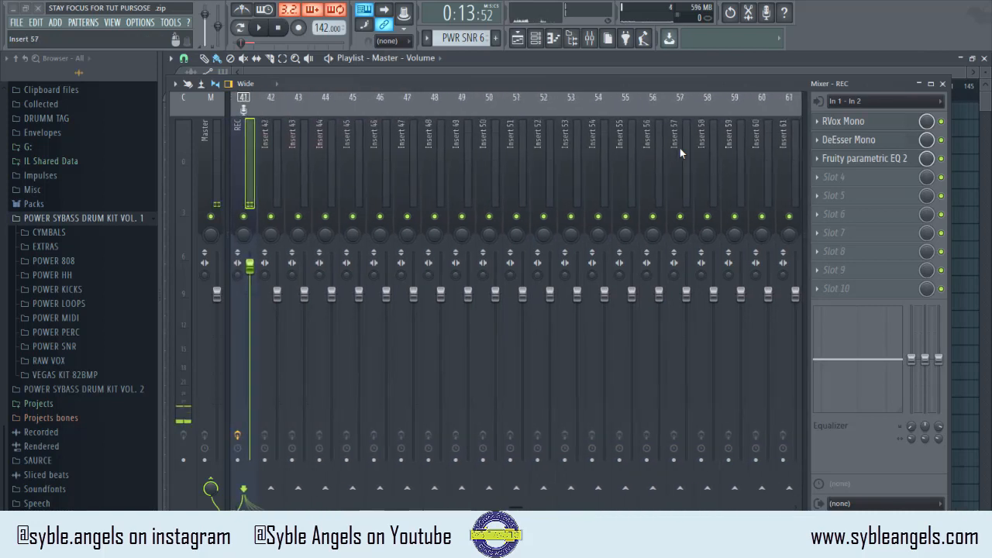
pyautogui.hotkey('alt', 'Left')
pyautogui.hotkey('alt', 'Left')
pyautogui.hotkey('alt', 'Left')
pyautogui.hotkey('alt', 'Left')
pyautogui.hotkey('alt', 'Left')
pyautogui.hotkey('alt', 'Left')
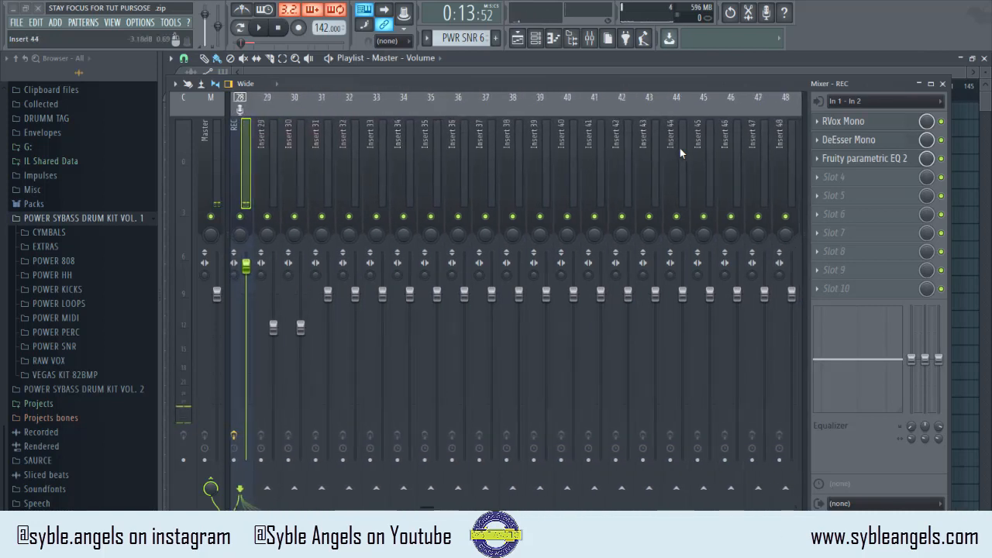
pyautogui.hotkey('alt', 'Left')
pyautogui.hotkey('alt', 'Left')
pyautogui.hotkey('alt', 'Left')
pyautogui.hotkey('alt', 'Left')
pyautogui.hotkey('alt', 'Left')
pyautogui.hotkey('alt', 'Left')
pyautogui.hotkey('alt', 'Left')
pyautogui.hotkey('alt', 'Left')
pyautogui.hotkey('alt', 'Left')
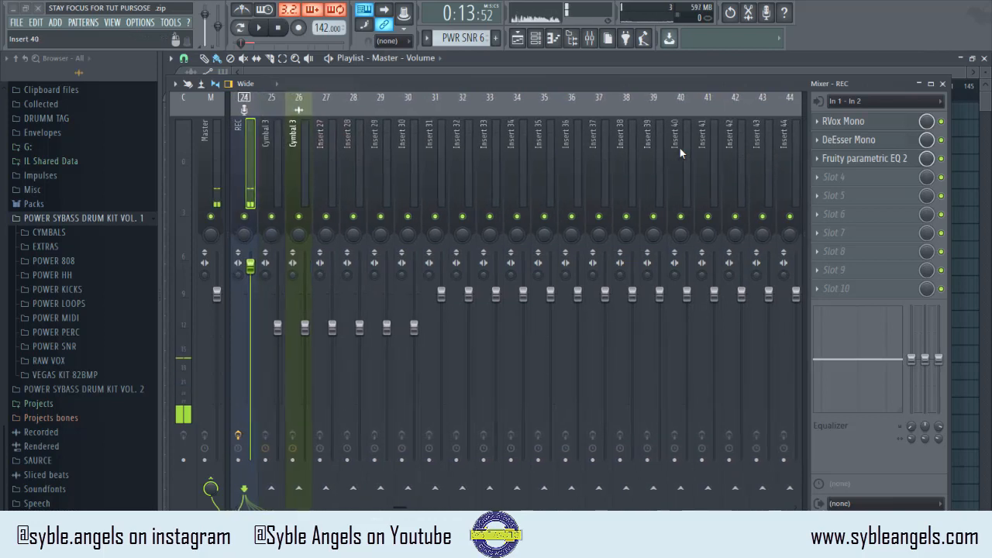
pyautogui.hotkey('alt', 'Left')
pyautogui.hotkey('alt', 'Left')
pyautogui.hotkey('alt', 'Left')
pyautogui.hotkey('alt', 'Left')
pyautogui.hotkey('alt', 'Left')
pyautogui.hotkey('alt', 'Left')
pyautogui.hotkey('alt', 'Left')
pyautogui.hotkey('alt', 'Left')
pyautogui.hotkey('alt', 'Left')
pyautogui.hotkey('alt', 'Left')
pyautogui.hotkey('alt', 'Left')
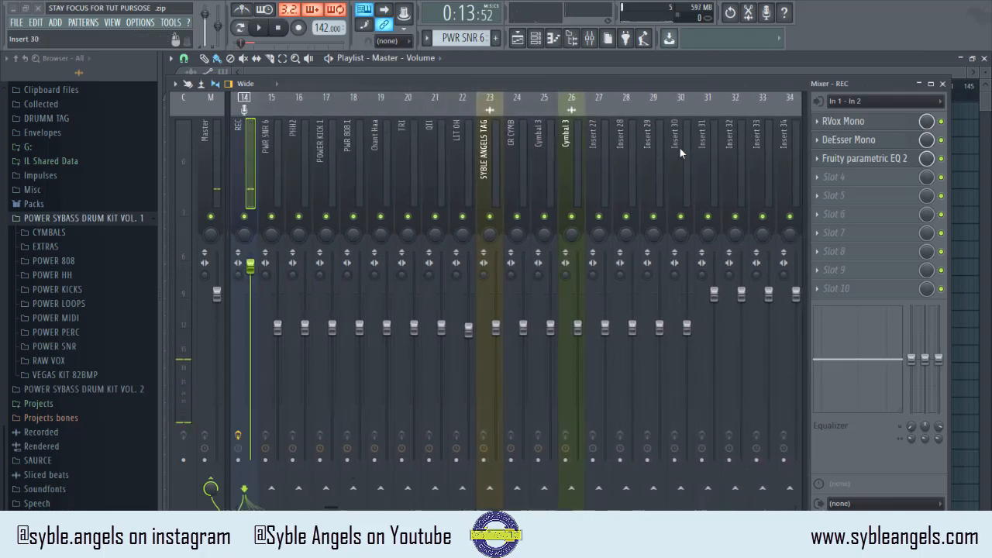
pyautogui.hotkey('alt', 'Left')
pyautogui.hotkey('alt', 'Left')
pyautogui.hotkey('alt', 'Left')
pyautogui.hotkey('alt', 'Left')
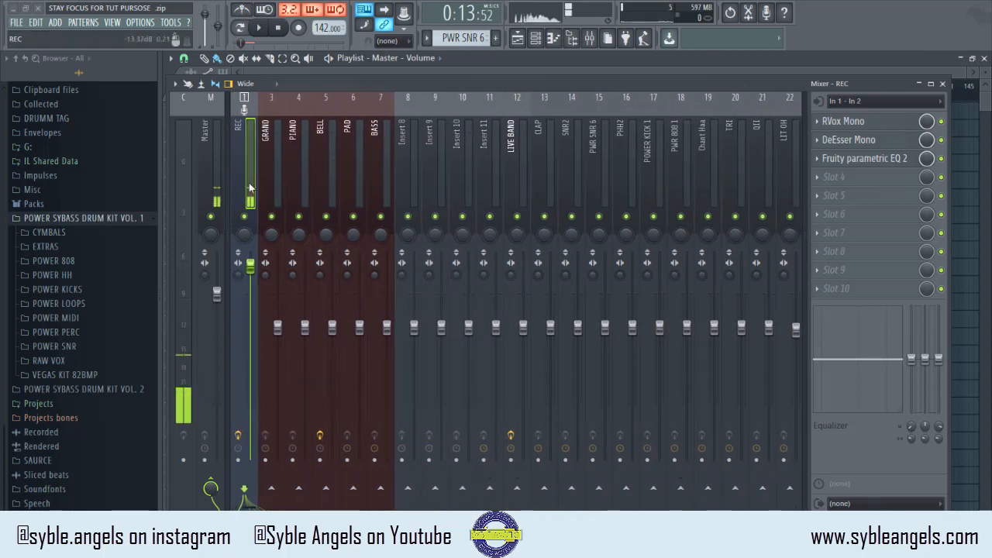
# - Solo the REC track, switch the solo to the BELL track and select BELL
pyautogui.rightClick(245, 217)
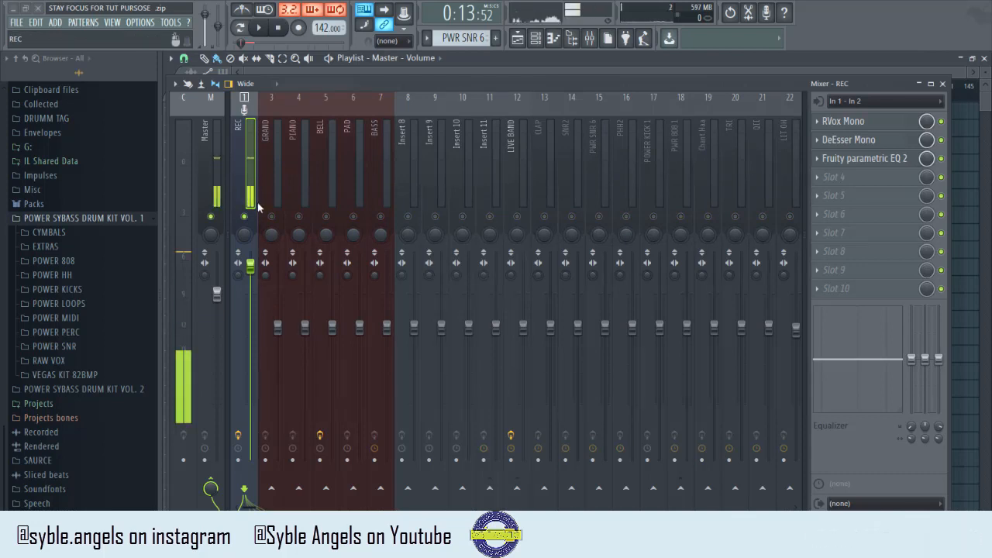
pyautogui.click(277, 196)
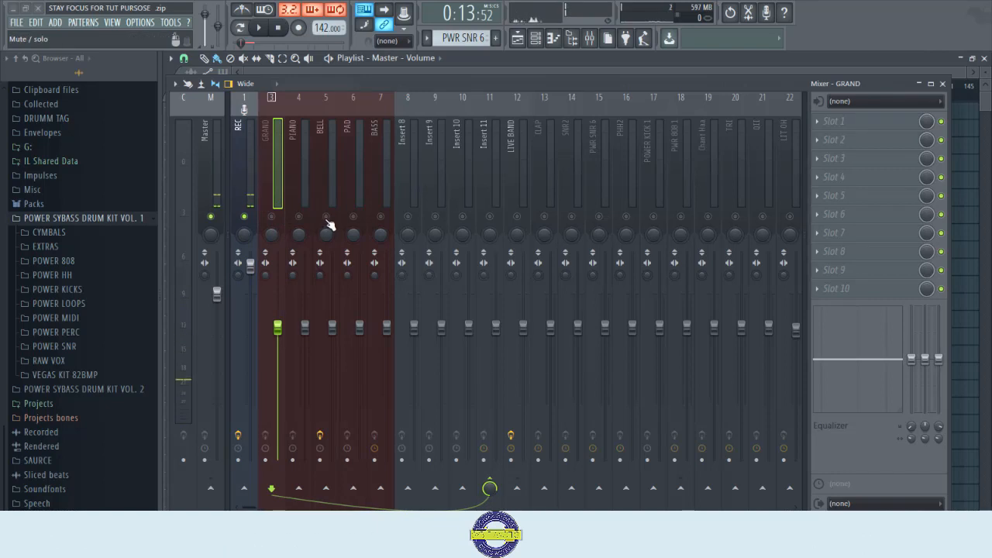
pyautogui.click(326, 174)
# - Check the BELL track's Fruity parametric EQ 2 curve and remove that EQ from the first effect slot
pyautogui.click(854, 124)
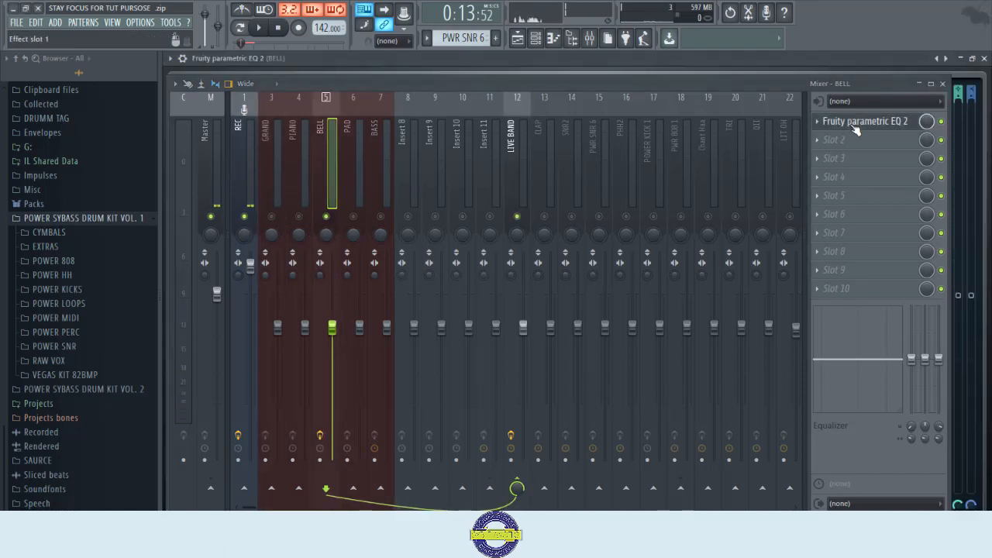
pyautogui.click(943, 83)
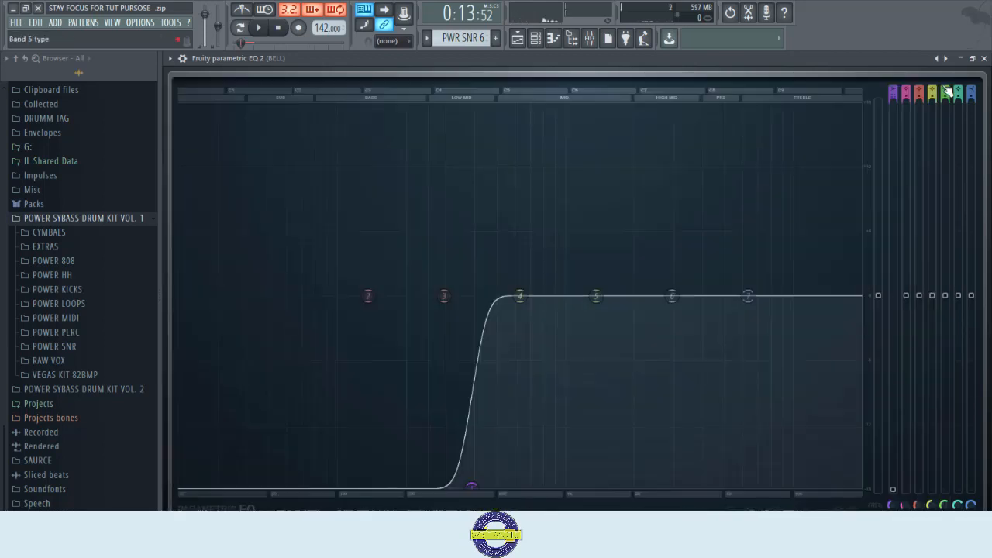
pyautogui.click(984, 60)
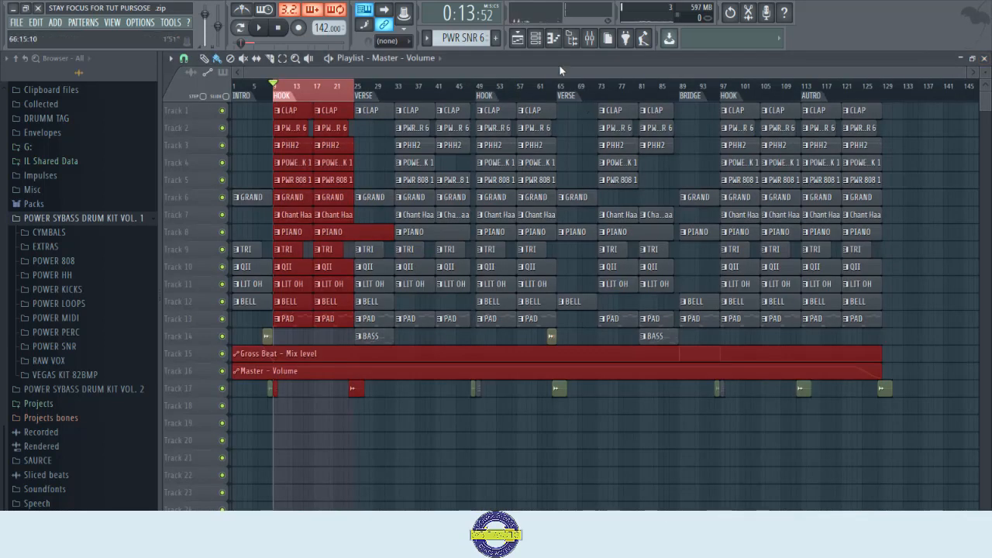
pyautogui.click(592, 41)
pyautogui.click(830, 139)
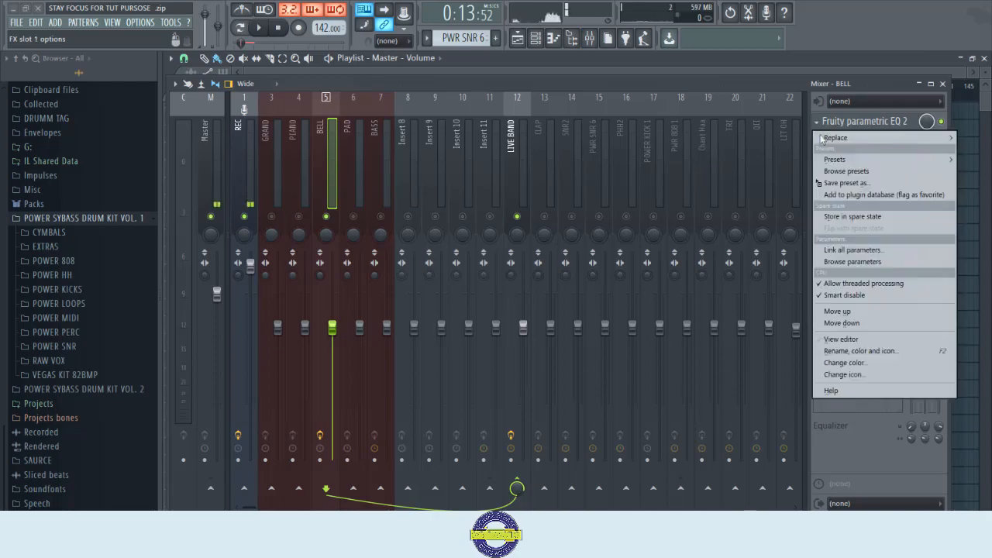
pyautogui.click(822, 144)
pyautogui.click(44, 25)
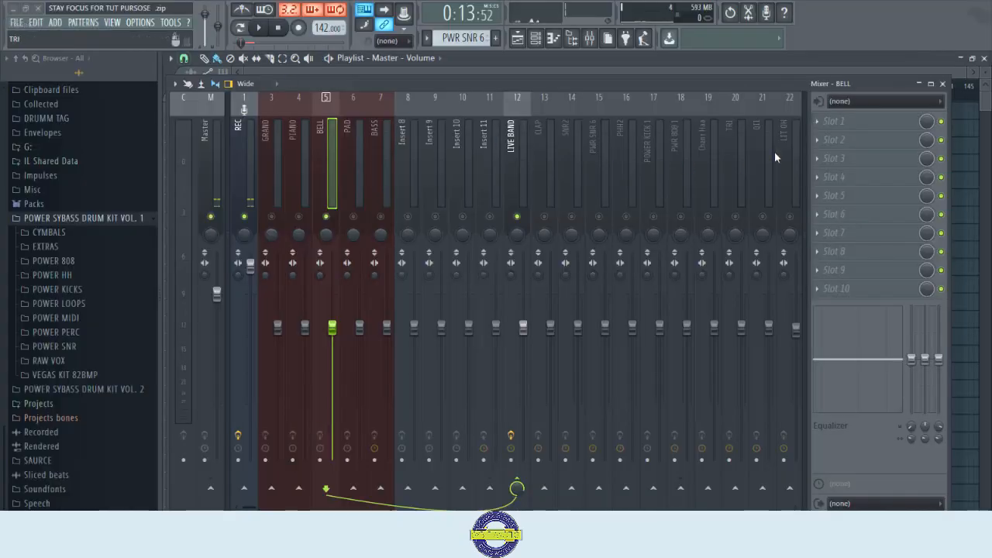
# - Close the playlist and reposition the mixer window in the cleared workspace
pyautogui.moveTo(429, 82); pyautogui.dragTo(457, 84)
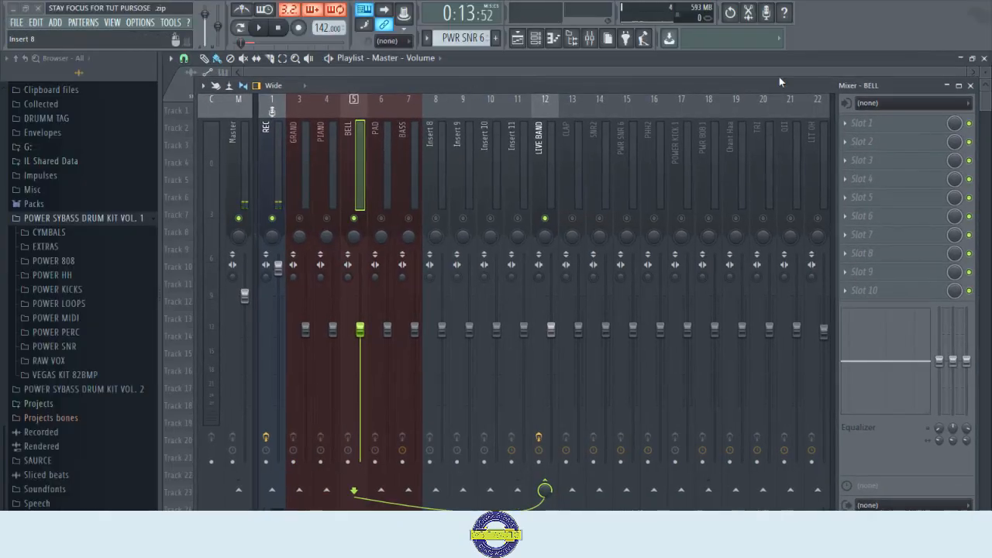
pyautogui.click(984, 58)
pyautogui.moveTo(632, 84); pyautogui.dragTo(639, 75)
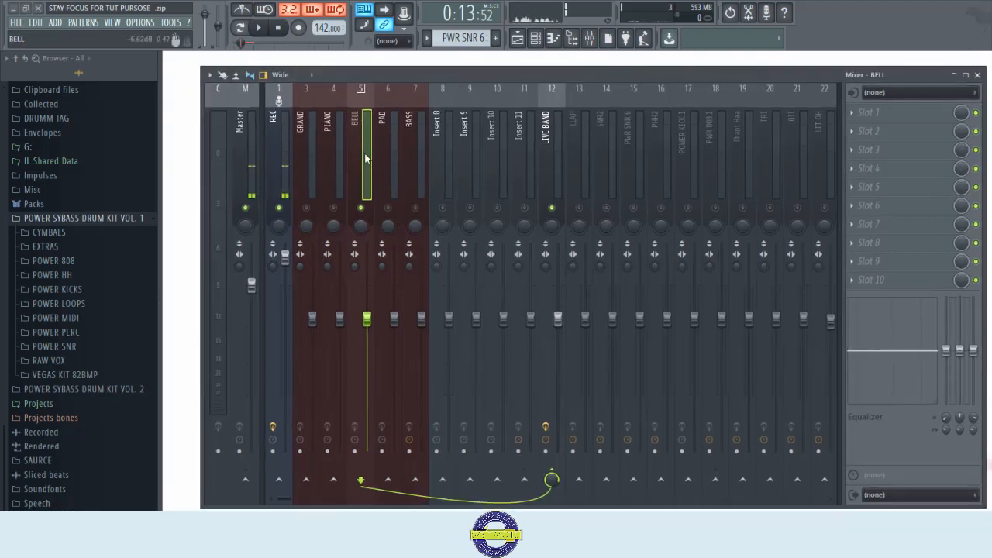
# - Load a fresh Fruity Parametric EQ 2 in the BELL track's first effect slot, close the mixer and centre the EQ window
pyautogui.click(872, 108)
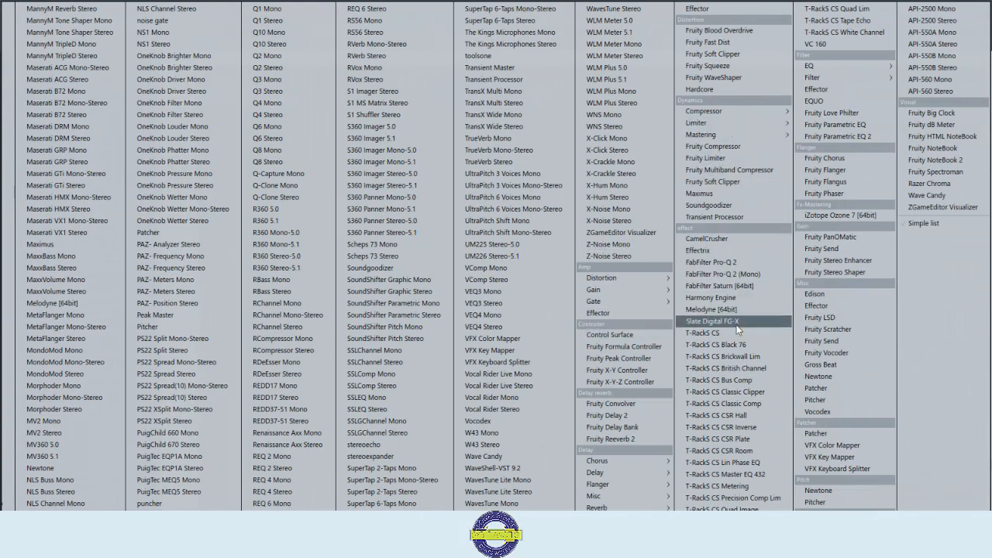
pyautogui.click(844, 134)
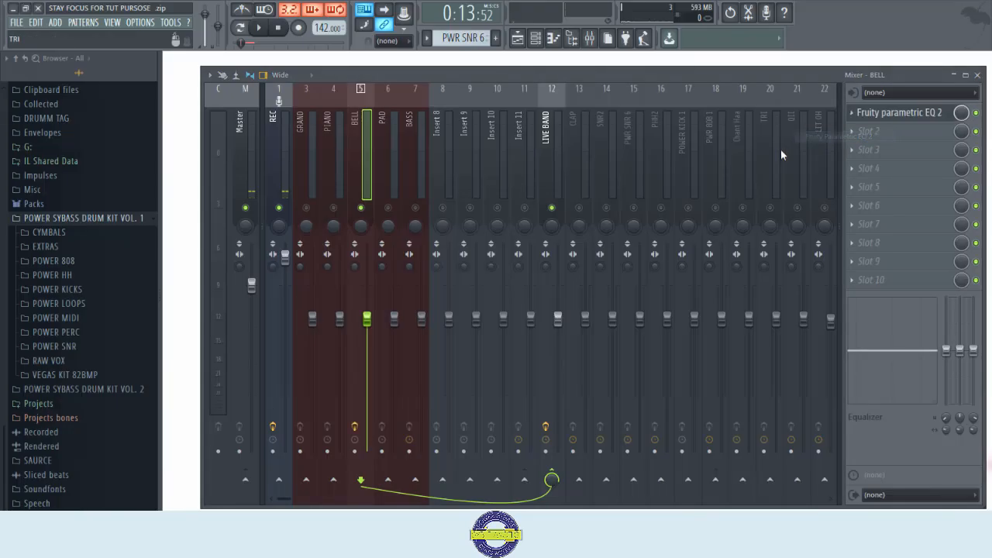
pyautogui.click(977, 78)
pyautogui.moveTo(503, 118); pyautogui.dragTo(564, 187)
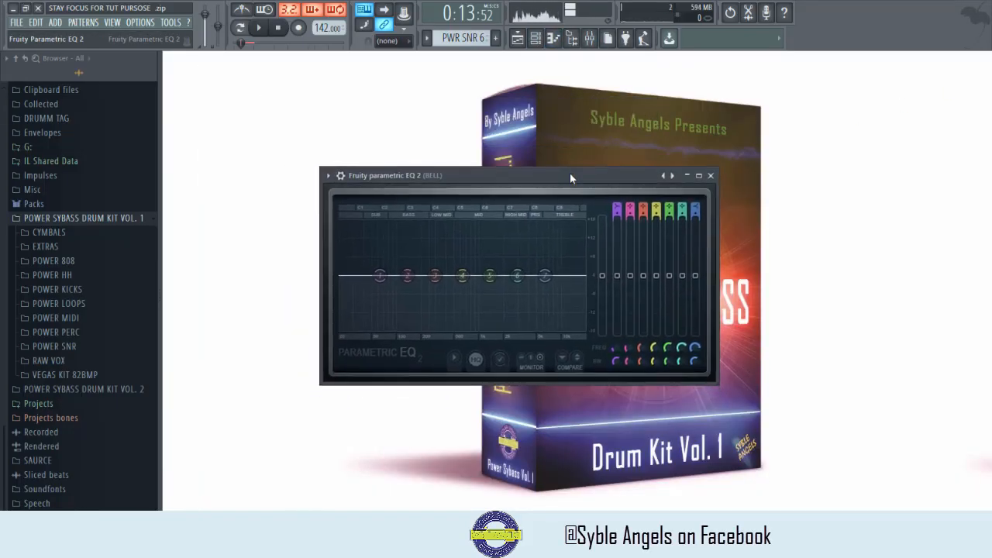
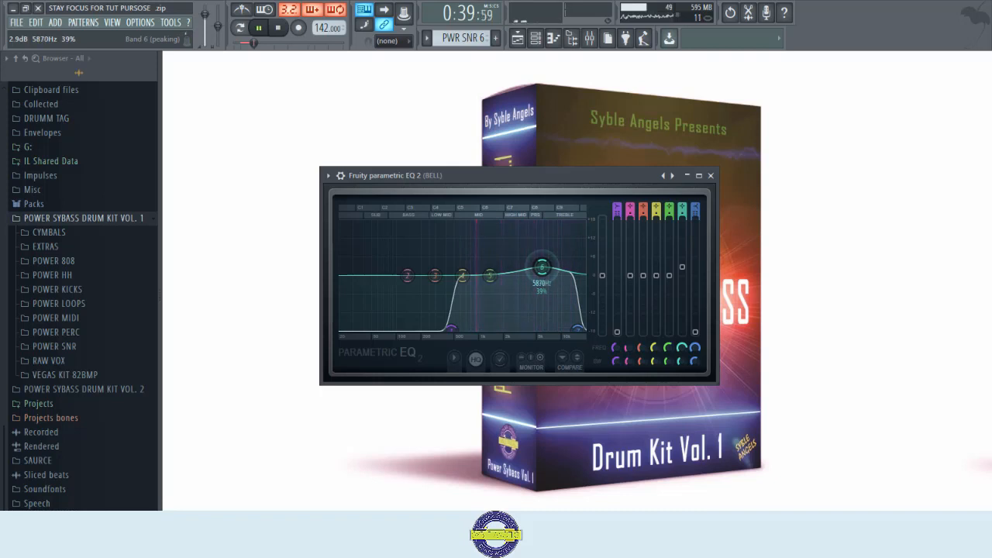
# - Narrow band 6 of the BELL EQ, at 5870 Hz, to a 34% bandwidth and close the EQ
pyautogui.scroll(-5, 542, 269)
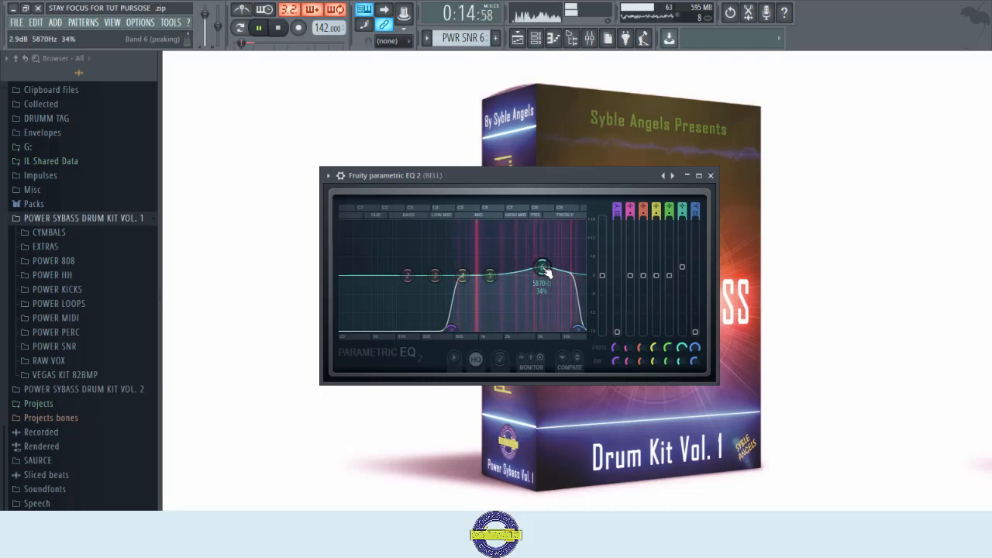
pyautogui.click(712, 177)
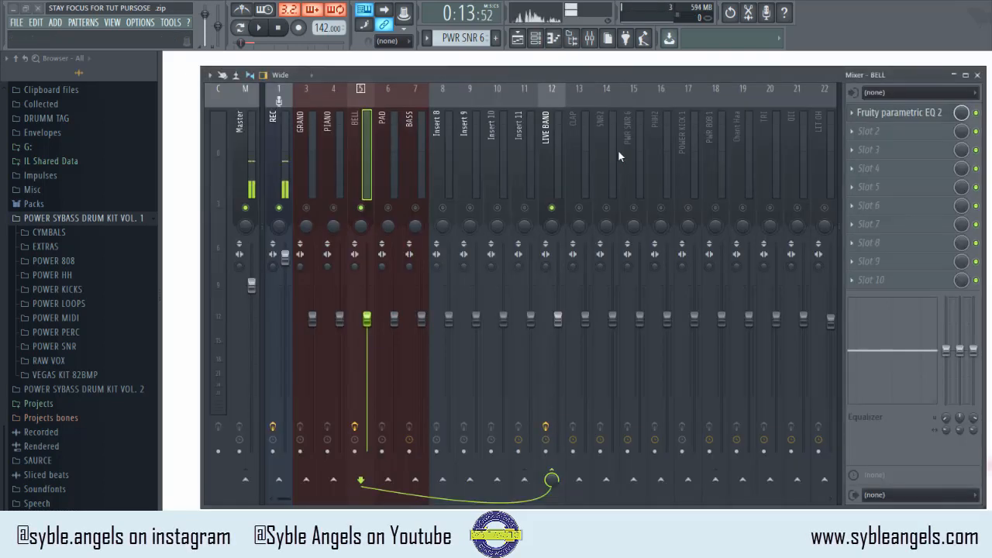
# - Solo the PAD track in place of BELL and select it while the hook section plays
pyautogui.click(388, 209)
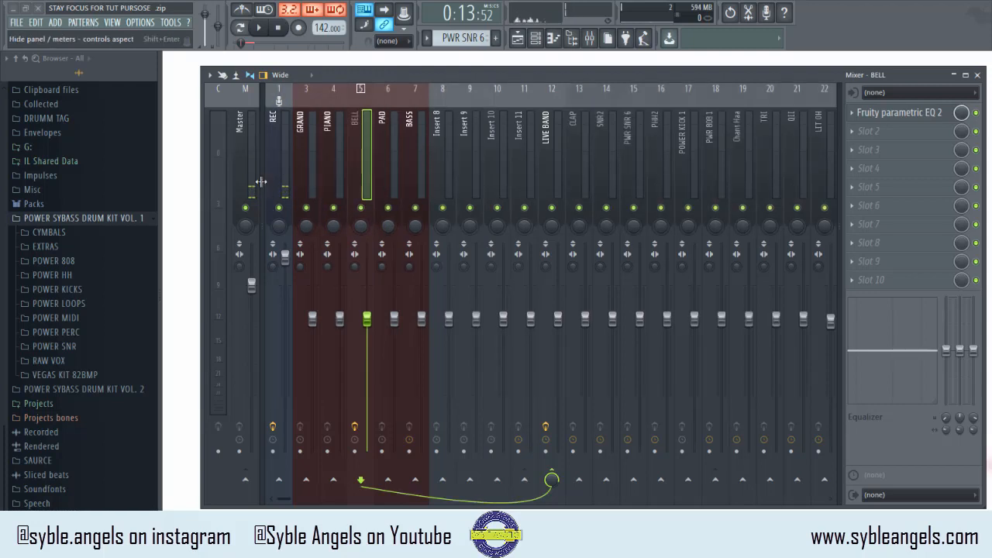
pyautogui.rightClick(388, 210)
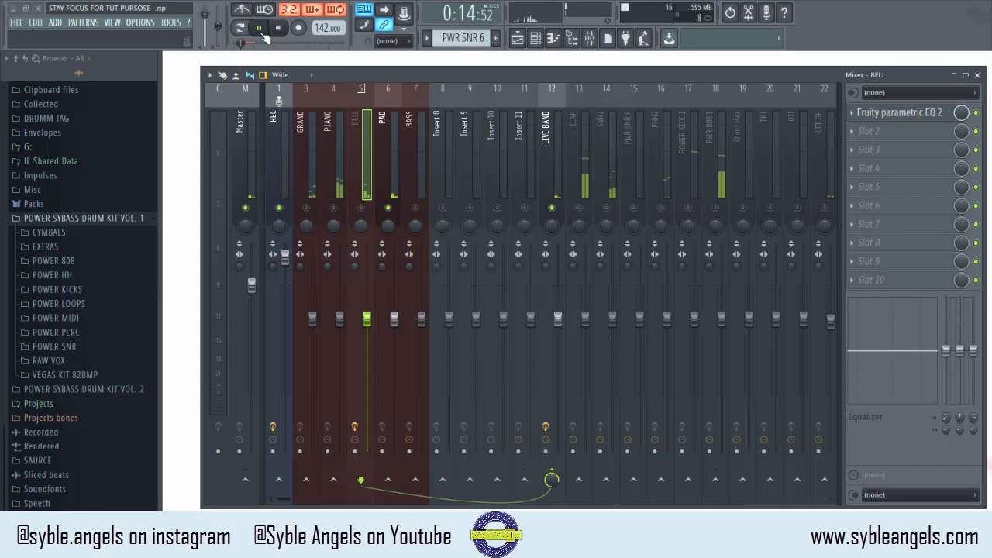
pyautogui.click(393, 164)
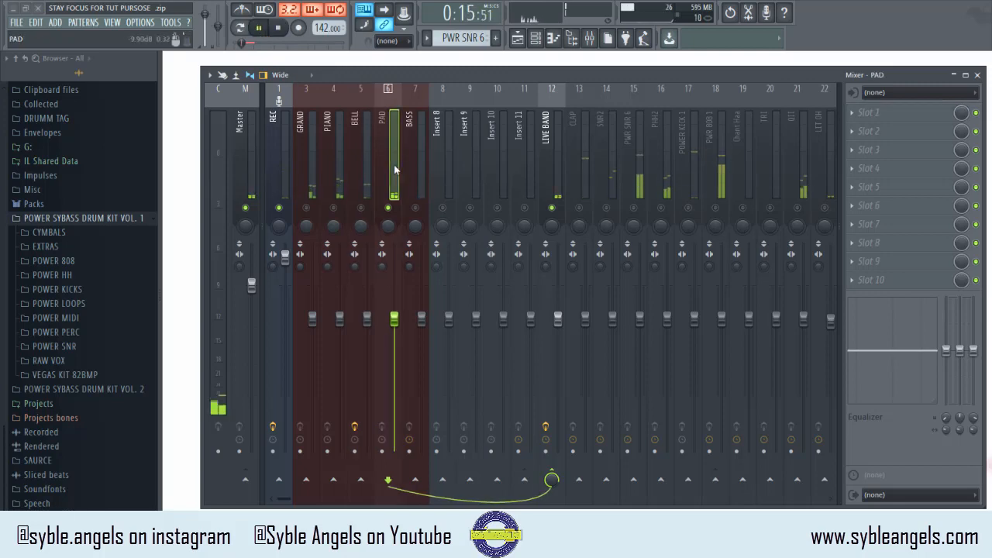
# - Load Fruity Parametric EQ 2 in the PAD track's first effect slot and show its editor
pyautogui.click(851, 111)
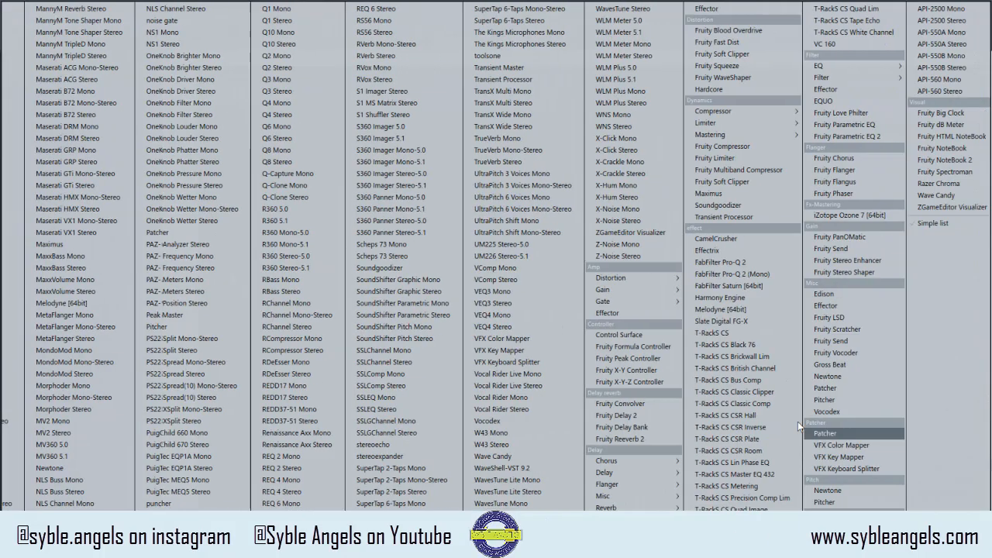
pyautogui.moveTo(838, 67)
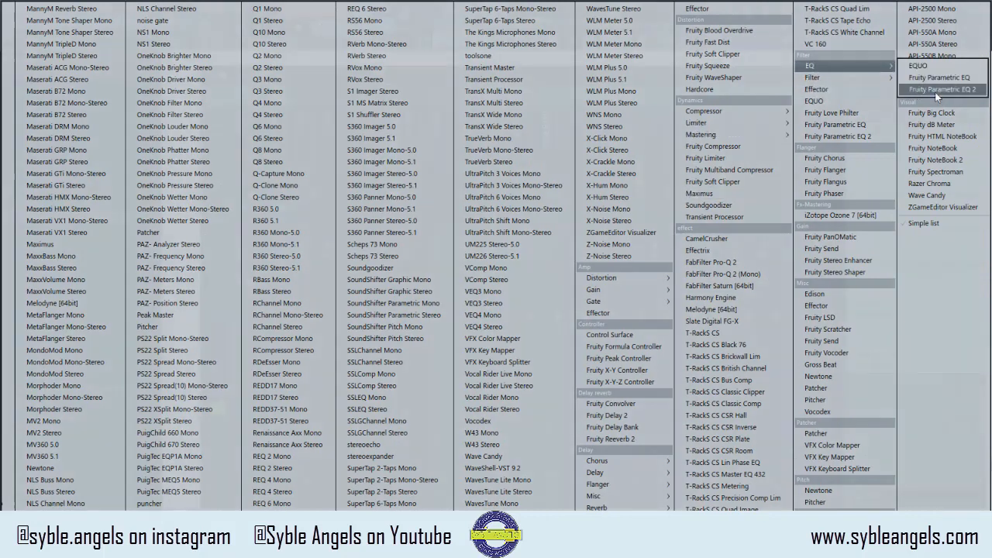
pyautogui.click(937, 91)
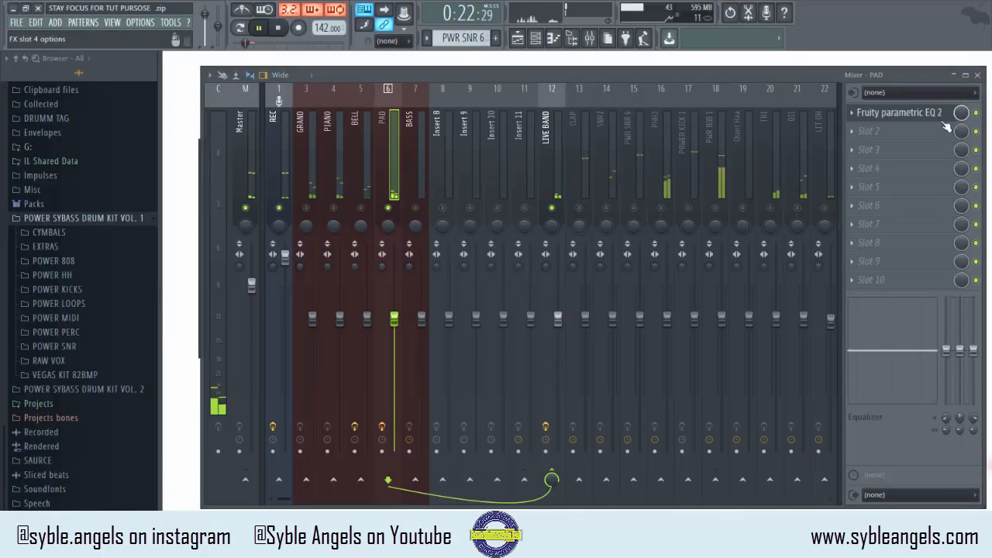
pyautogui.click(899, 112)
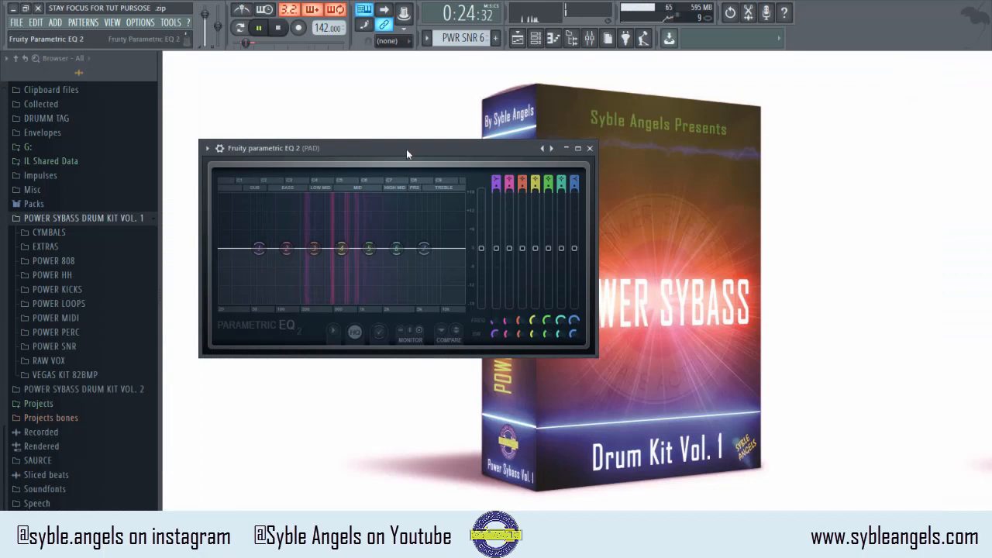
# - Pull PAD EQ bands 1 and 7 fully down as low and high cuts, just above band 2 and at band 6's frequency
pyautogui.moveTo(407, 149); pyautogui.dragTo(616, 138)
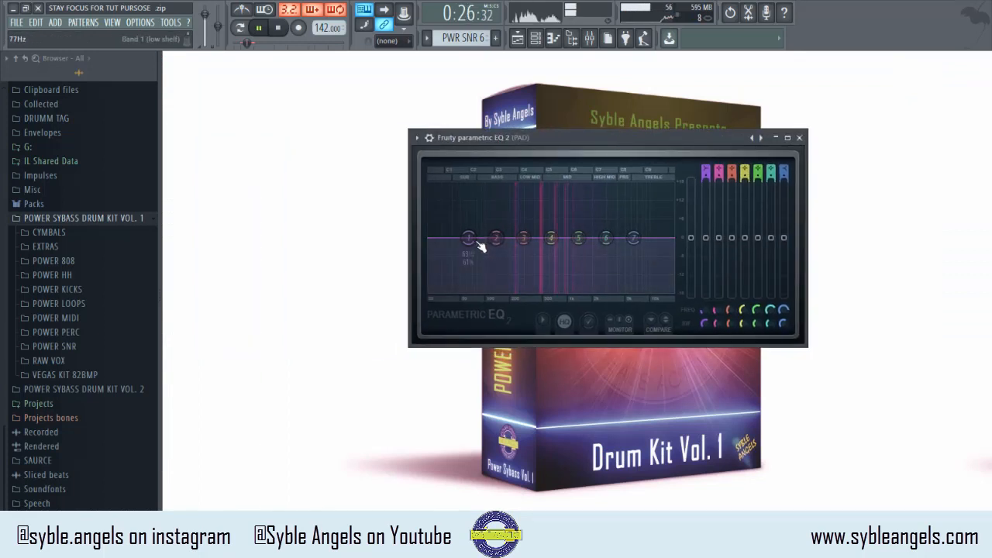
pyautogui.moveTo(470, 239); pyautogui.dragTo(502, 292)
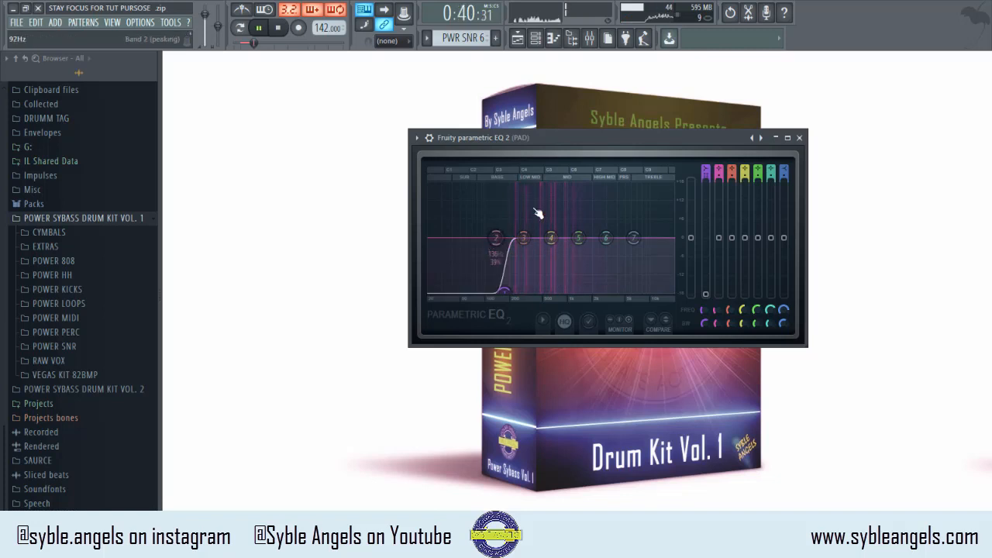
pyautogui.moveTo(634, 238); pyautogui.dragTo(613, 291)
pyautogui.scroll(4, 638, 277)
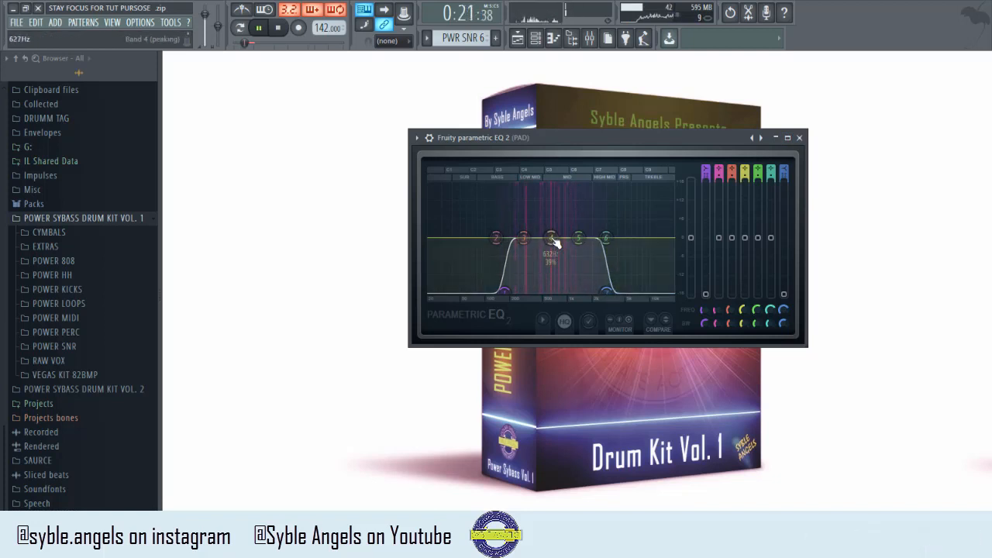
# - Boost band 4 of the PAD EQ slightly near band 5's frequency, adjust its bandwidth and close the EQ
pyautogui.moveTo(555, 244); pyautogui.dragTo(575, 229)
pyautogui.scroll(-4, 575, 229)
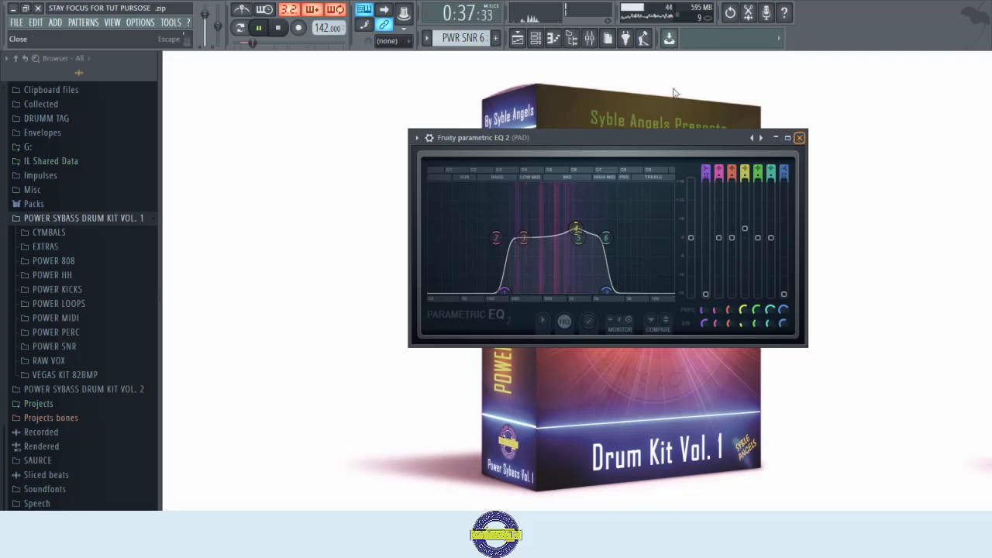
pyautogui.press('Escape')
# - Reopen the mixer, solo the PIANO track in place of PAD and select it
pyautogui.click(589, 38)
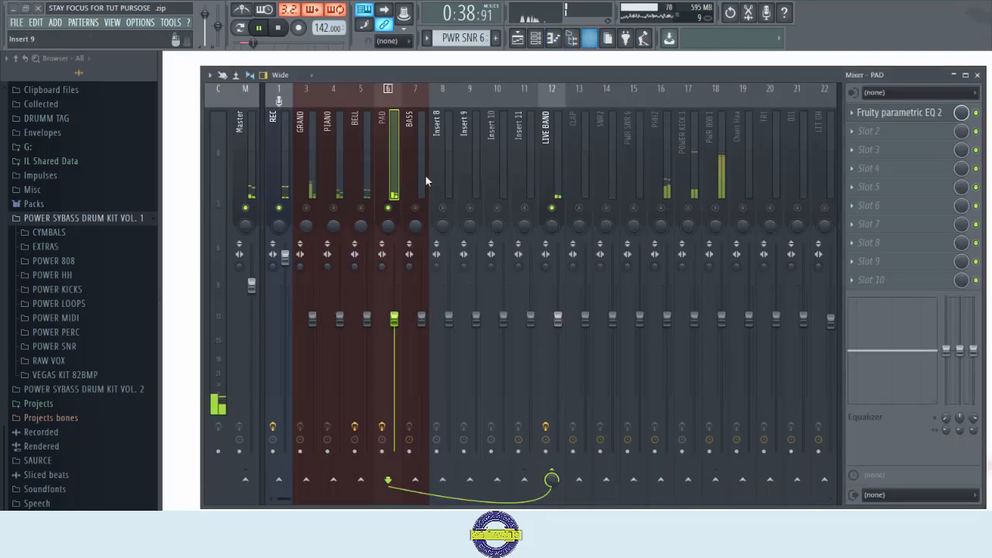
pyautogui.rightClick(333, 208)
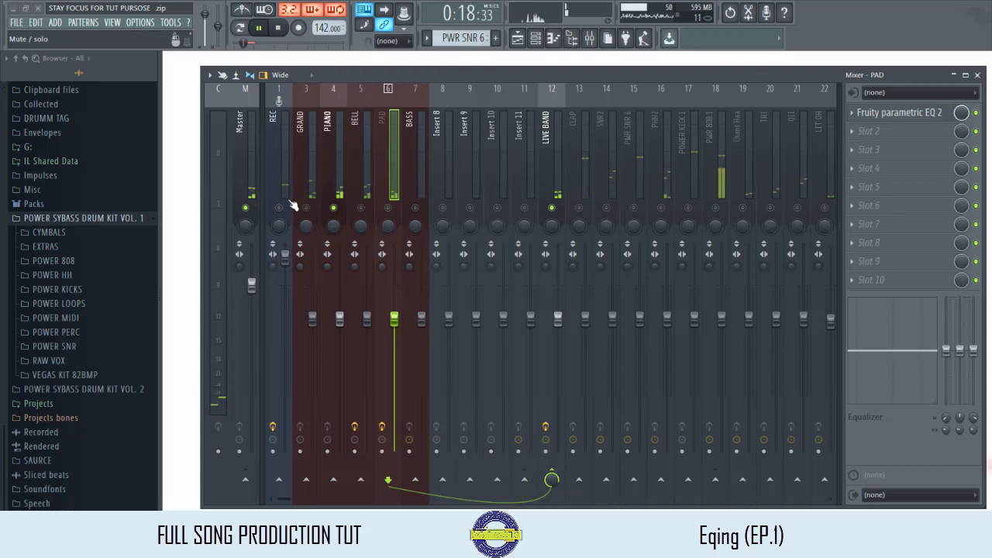
pyautogui.click(339, 186)
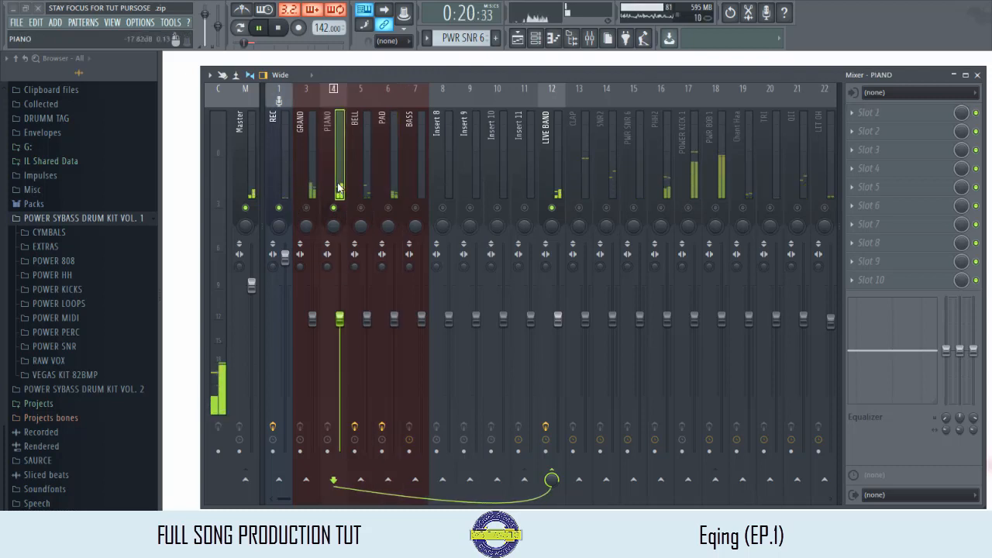
# - Load Fruity Parametric EQ 2 in the PIANO track's first effect slot and close the mixer
pyautogui.click(868, 114)
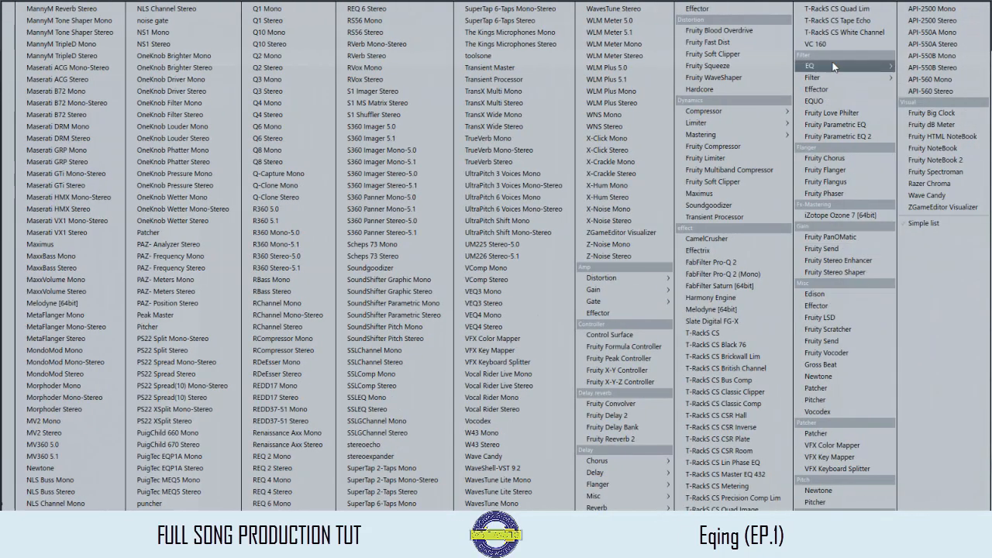
pyautogui.moveTo(835, 67)
pyautogui.click(939, 90)
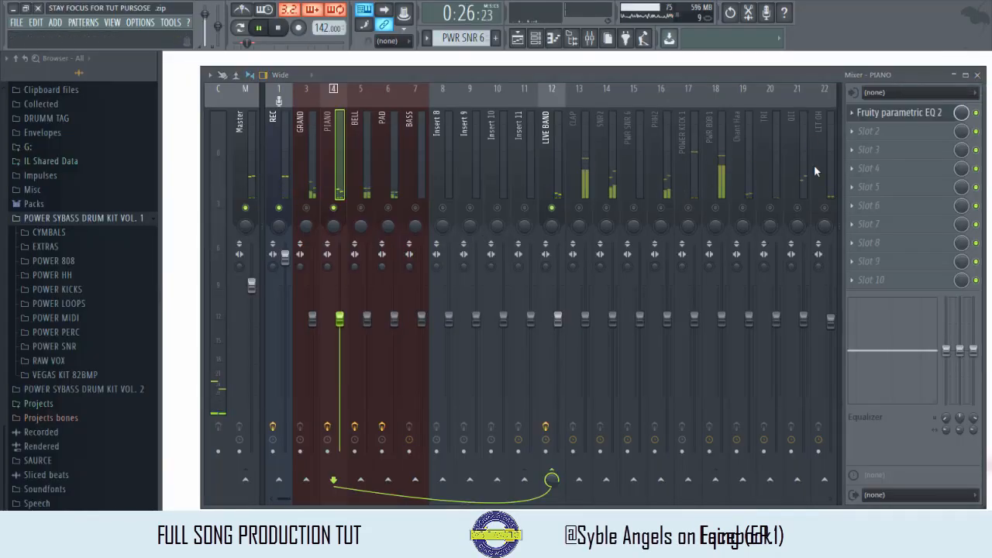
pyautogui.click(977, 75)
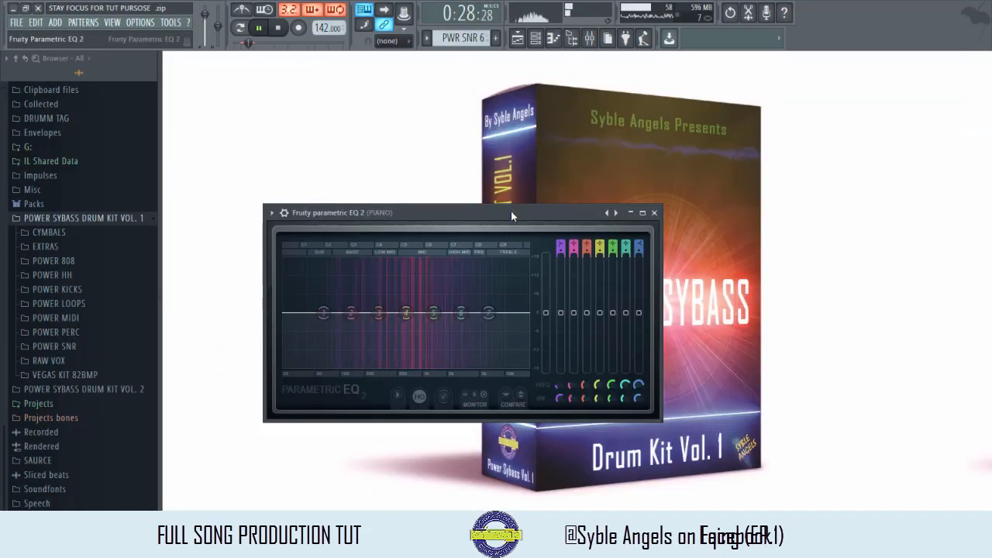
# - Centre the PIANO EQ window and cut the lows with band 1 at -18 dB, around 240 Hz
pyautogui.moveTo(511, 210); pyautogui.dragTo(567, 174)
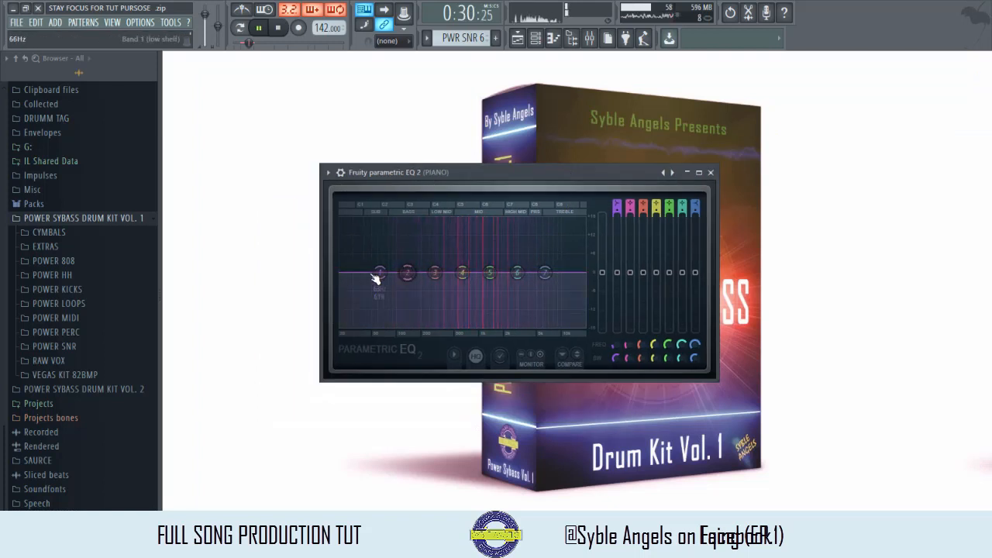
pyautogui.moveTo(379, 272); pyautogui.dragTo(422, 324)
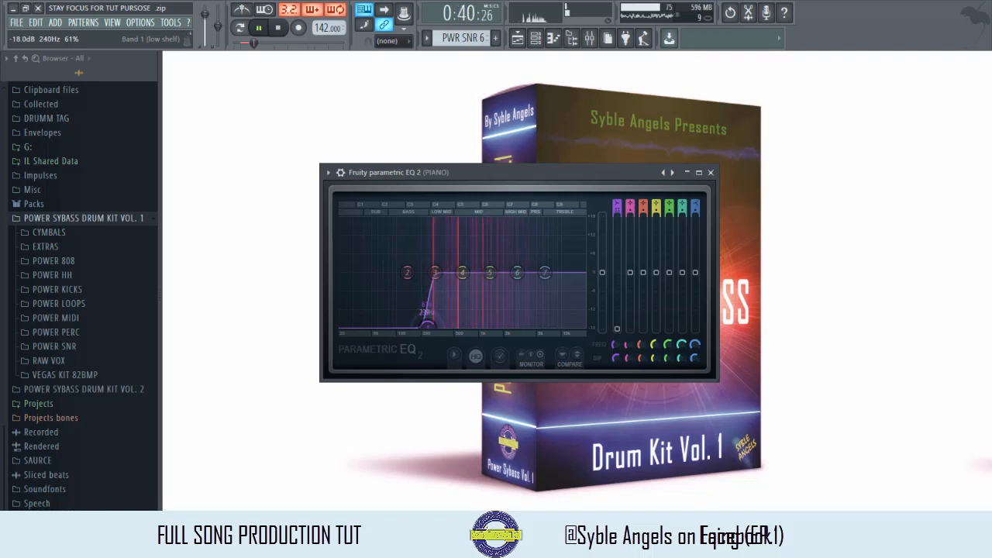
pyautogui.moveTo(424, 323); pyautogui.dragTo(422, 324)
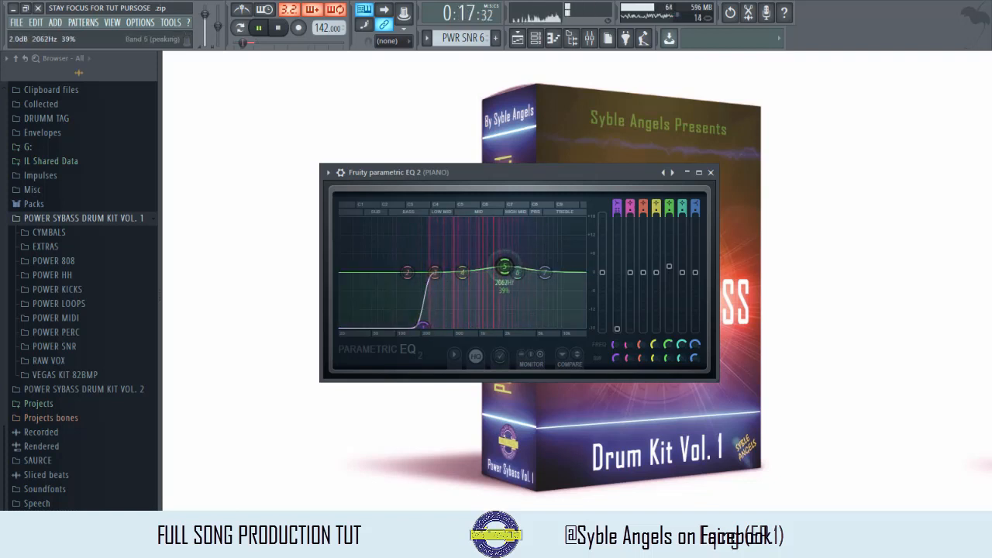
# - Boost PIANO EQ band 5 at band 6's frequency, cut the highs with band 7 at -18 dB and 9824 Hz, and close the EQ
pyautogui.moveTo(506, 269); pyautogui.dragTo(569, 325)
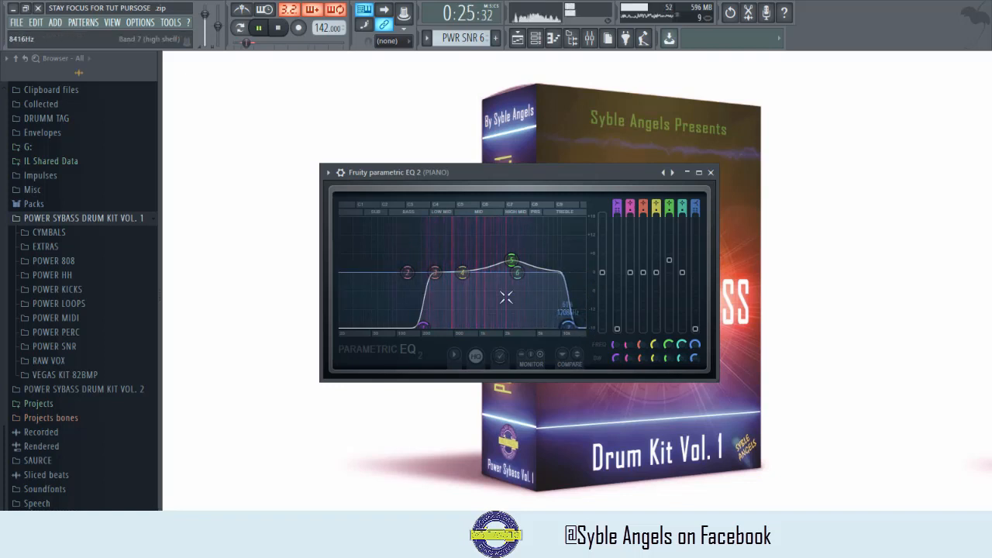
pyautogui.moveTo(509, 261); pyautogui.dragTo(522, 265)
pyautogui.moveTo(568, 325); pyautogui.dragTo(560, 324)
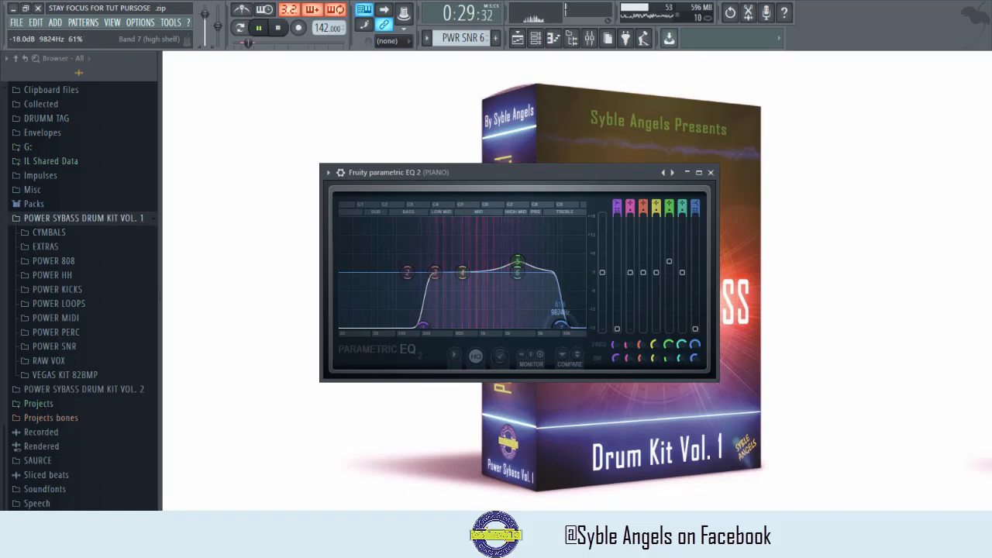
pyautogui.click(710, 173)
# - Solo and select the GRAND track in the mixer and load Fruity Parametric EQ 2 in its first effect slot
pyautogui.click(590, 39)
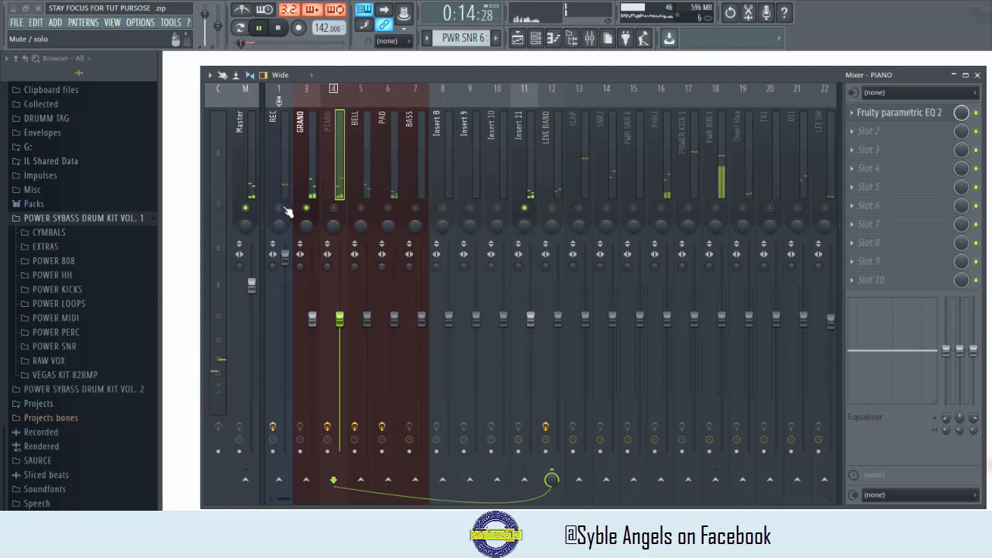
pyautogui.click(309, 197)
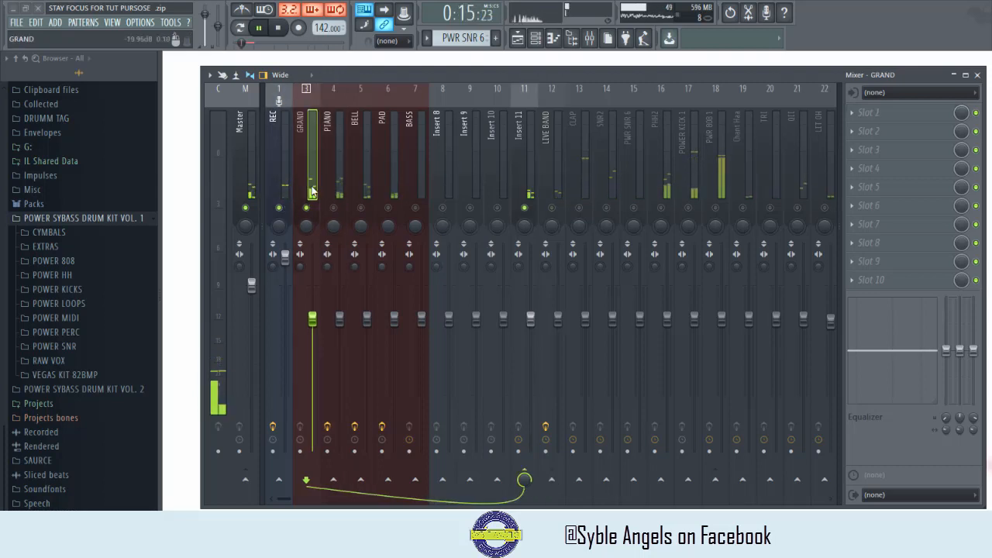
pyautogui.click(868, 112)
pyautogui.scroll(-5, 887, 298)
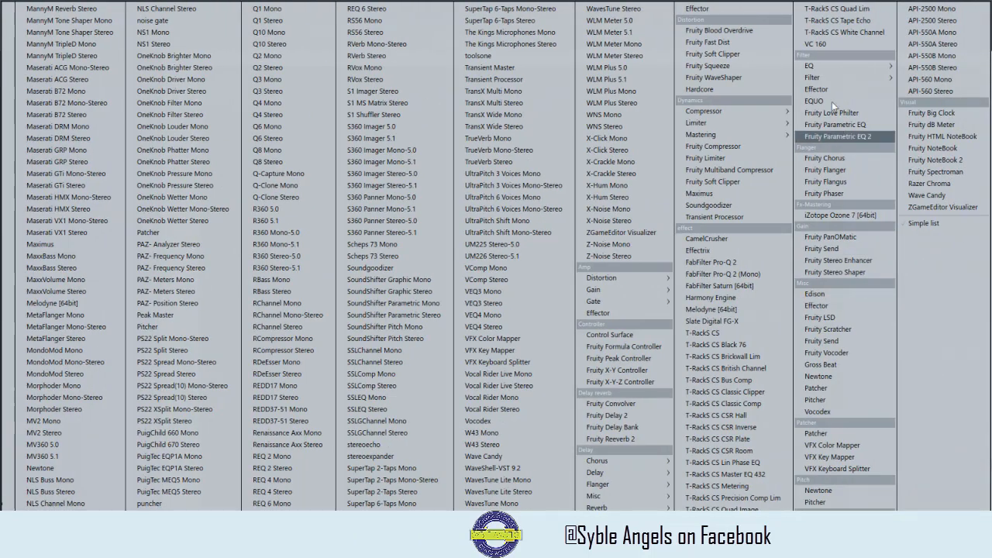
pyautogui.moveTo(810, 65)
pyautogui.click(936, 88)
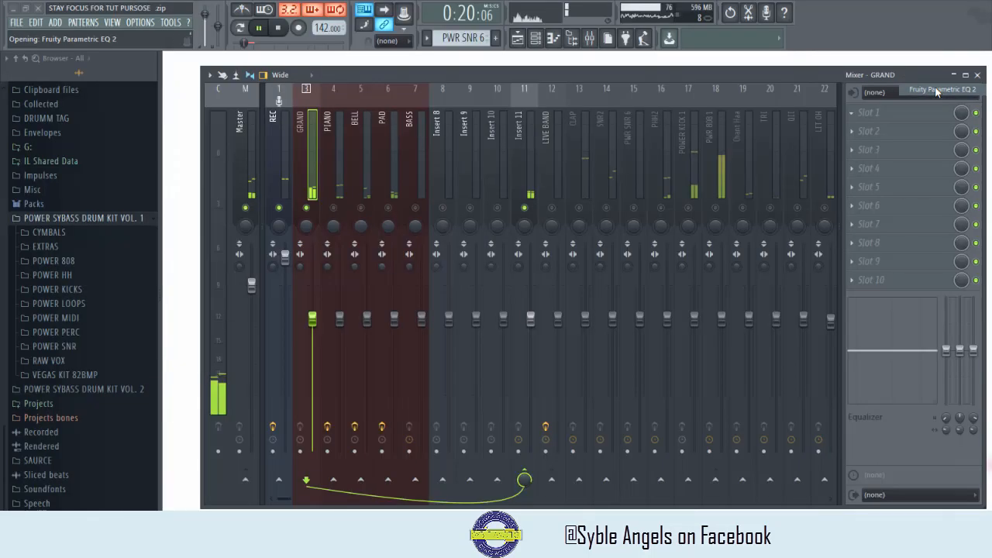
pyautogui.click(955, 76)
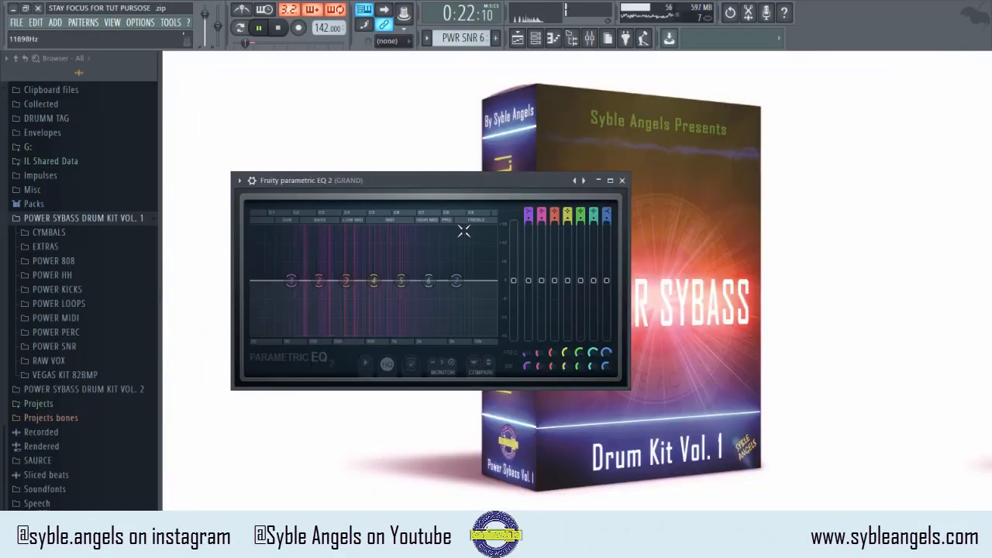
# - Set GRAND EQ bands 1 and 7 to -18 dB, cutting the lows around 70 Hz and the highs around 2.5 kHz
pyautogui.moveTo(502, 179); pyautogui.dragTo(567, 180)
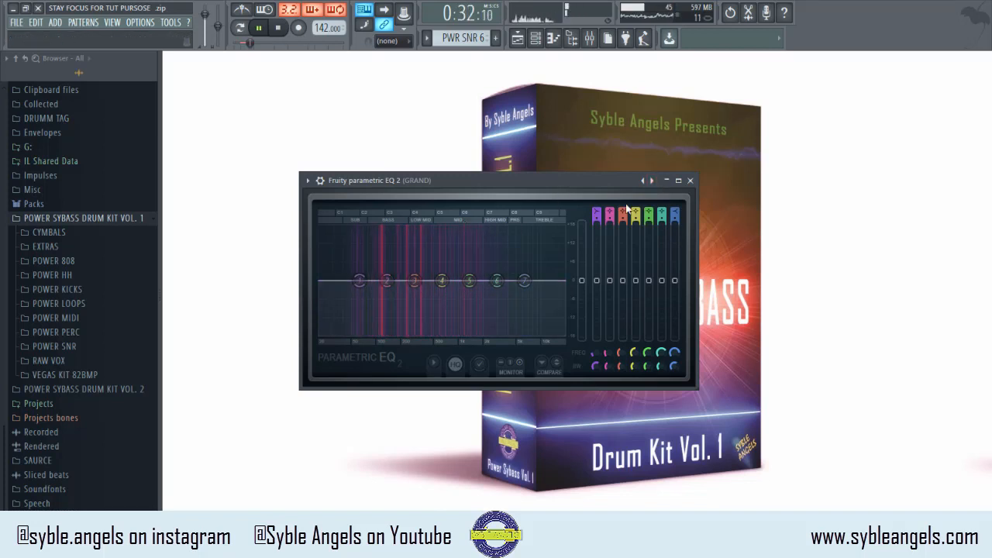
pyautogui.moveTo(361, 281); pyautogui.dragTo(358, 332)
pyautogui.scroll(4, 362, 310)
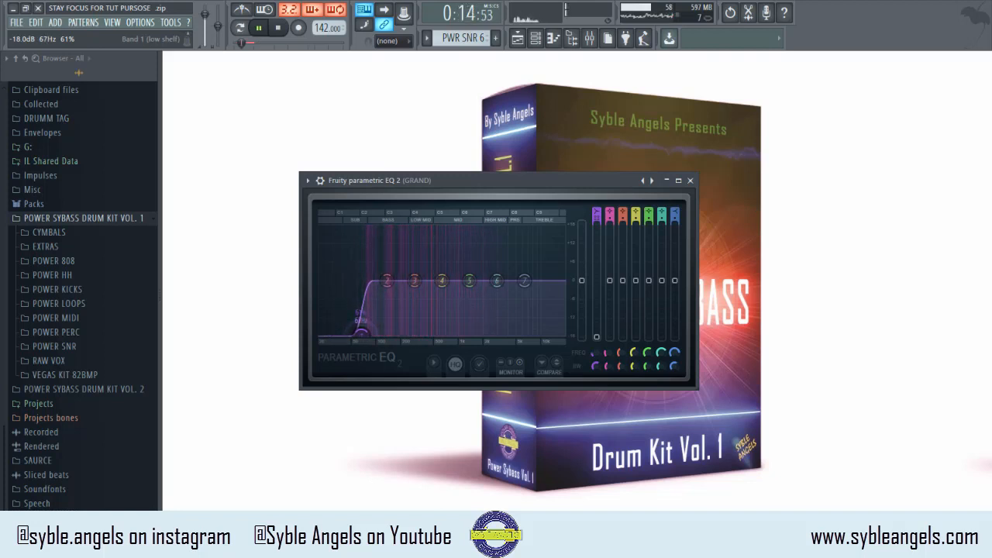
pyautogui.moveTo(361, 333); pyautogui.dragTo(363, 334)
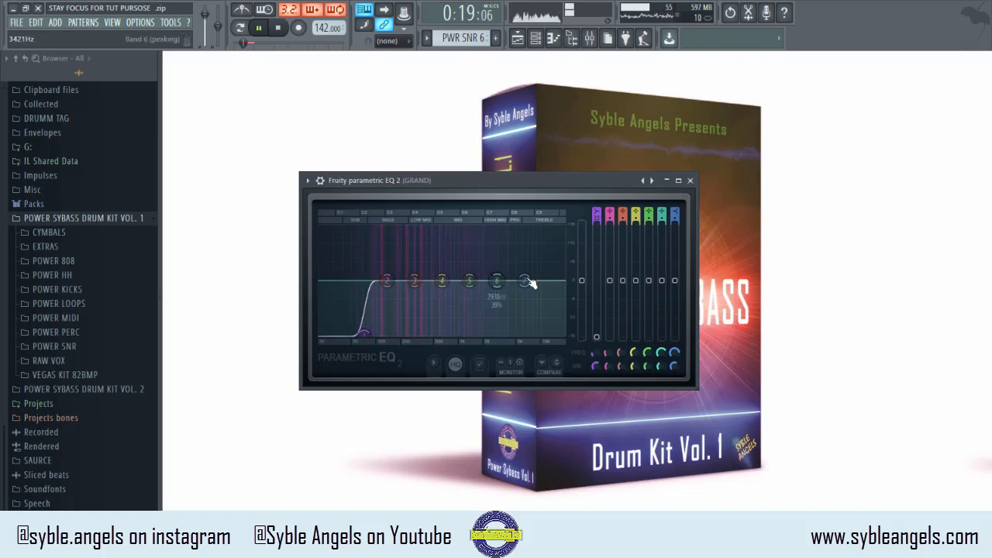
pyautogui.moveTo(526, 281); pyautogui.dragTo(485, 334)
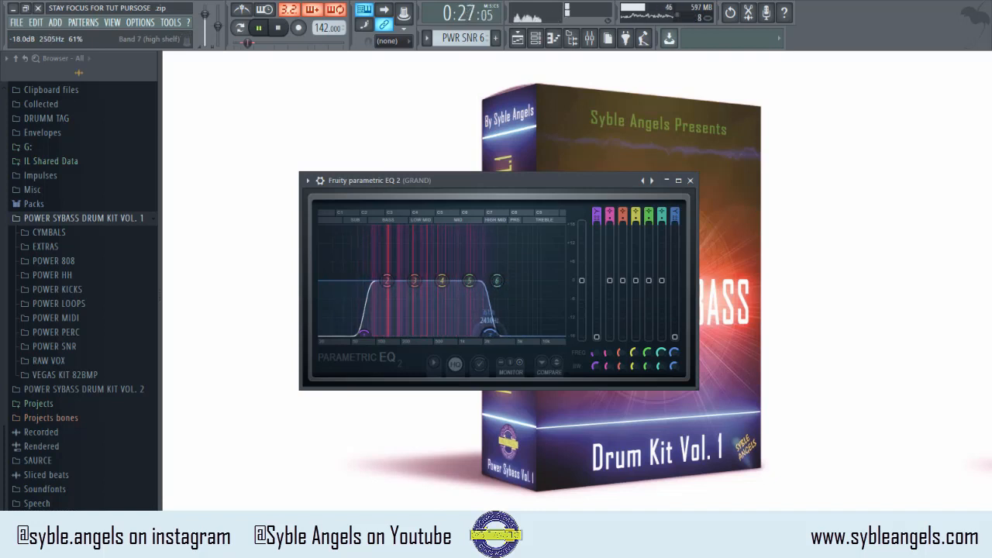
# - Boost band 4 of the GRAND EQ by 3 dB at 178 Hz with a 24% bandwidth and close the EQ
pyautogui.moveTo(443, 280); pyautogui.dragTo(396, 271)
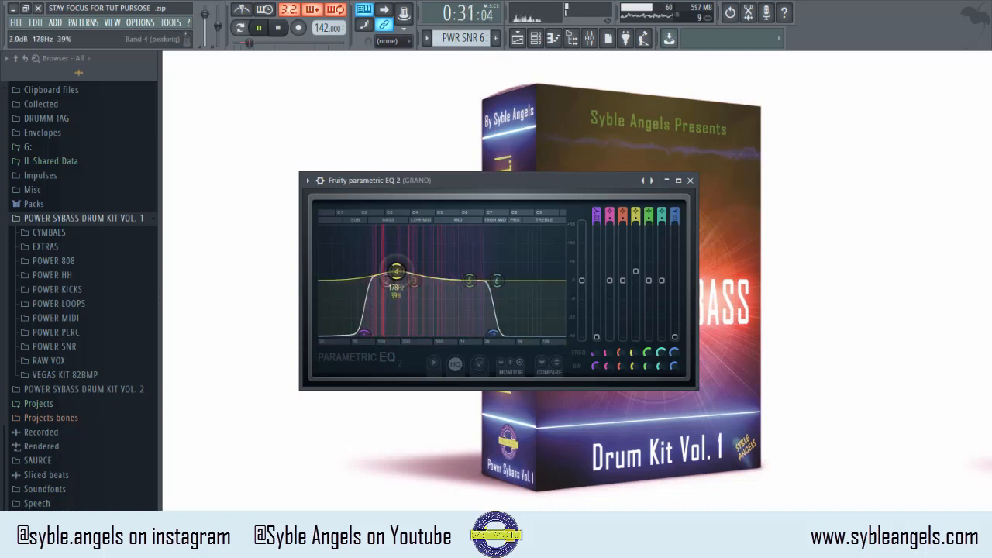
pyautogui.scroll(-5, 396, 273)
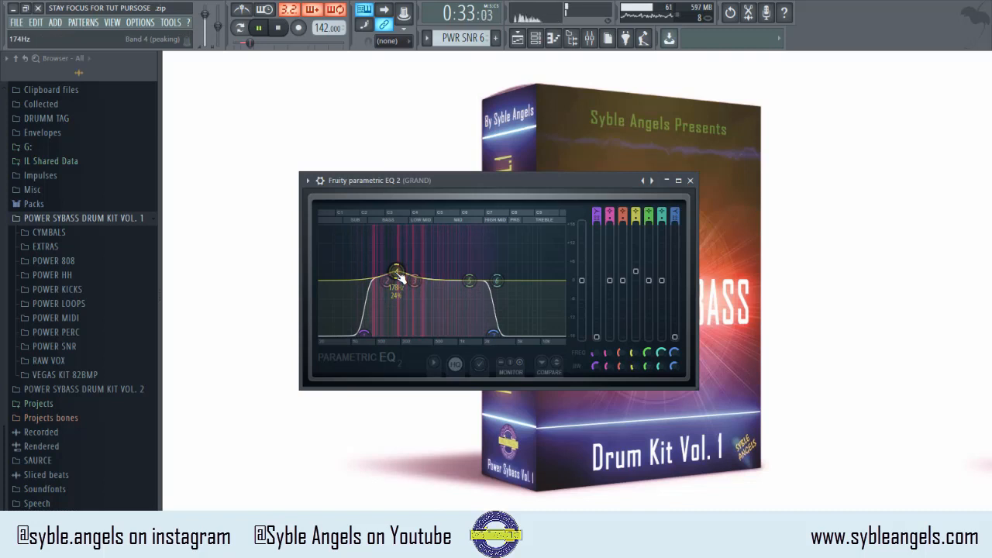
pyautogui.click(691, 181)
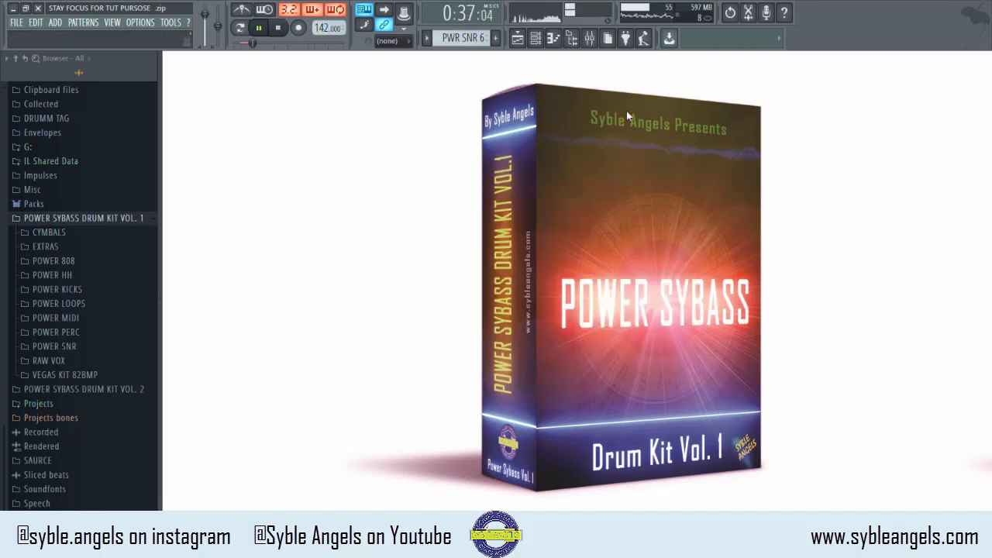
# - Reopen the mixer, solo the BASS track in place of GRAND and turn the REC track back on
pyautogui.click(589, 38)
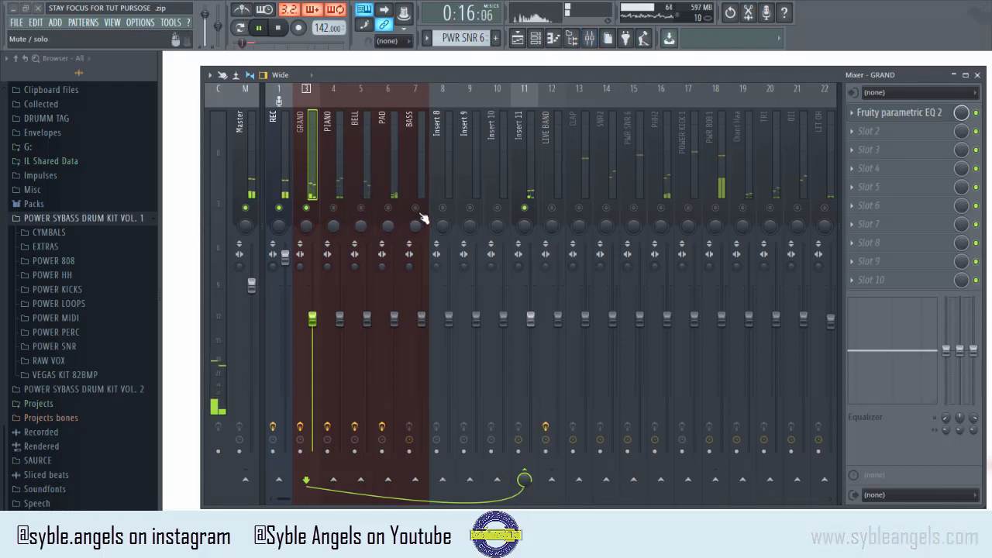
pyautogui.rightClick(416, 209)
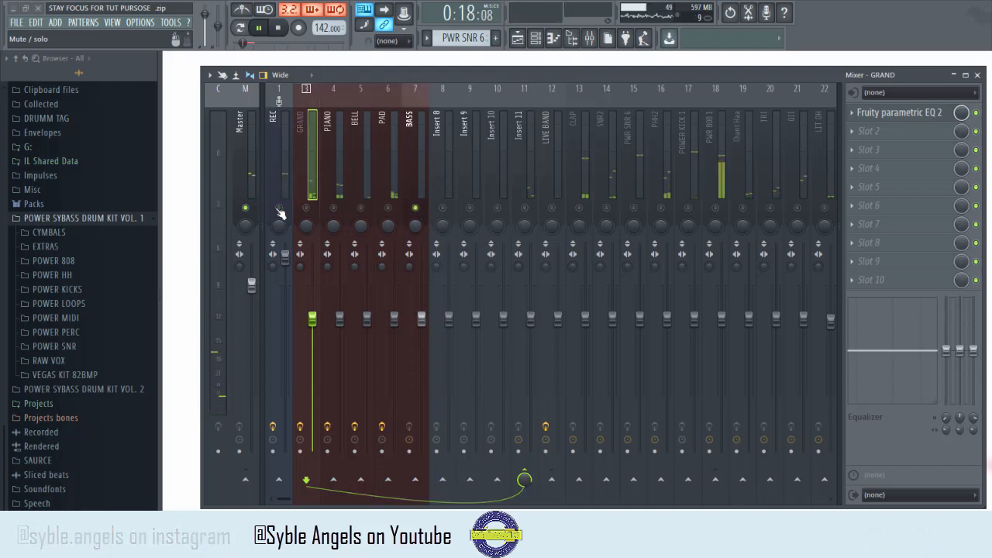
pyautogui.click(279, 210)
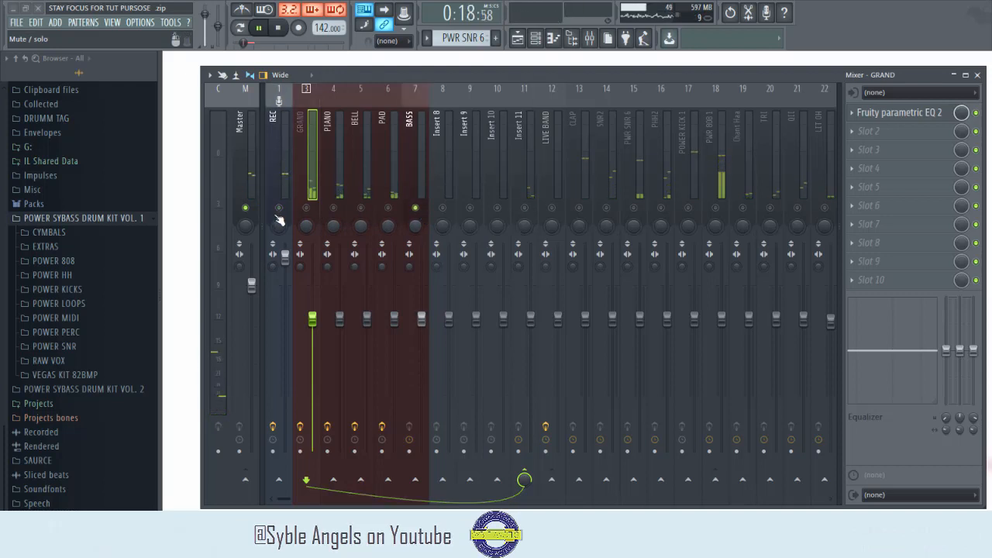
# - Show the playlist without the mixer and move playback to the first VERSE section, where the BASS pattern plays
pyautogui.click(534, 43)
pyautogui.click(518, 43)
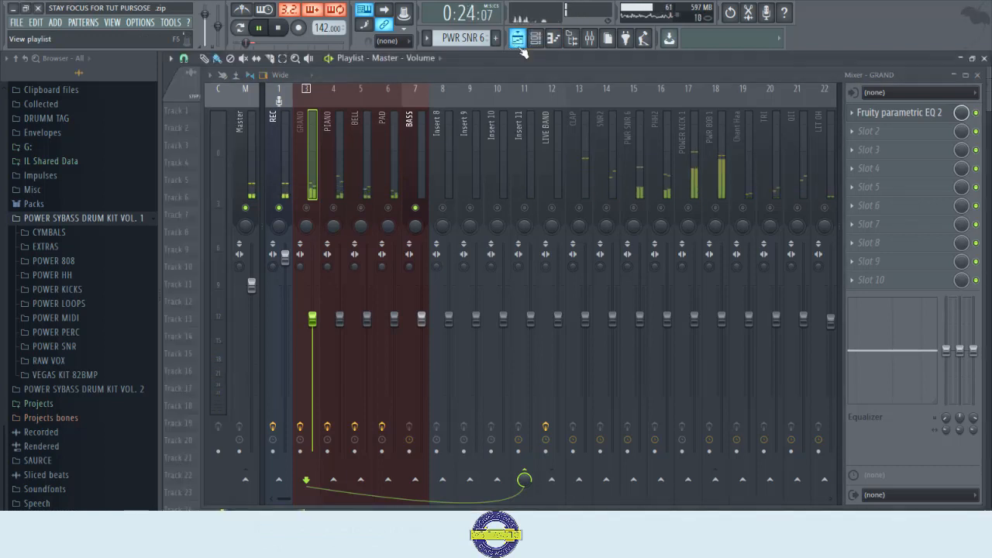
pyautogui.click(976, 74)
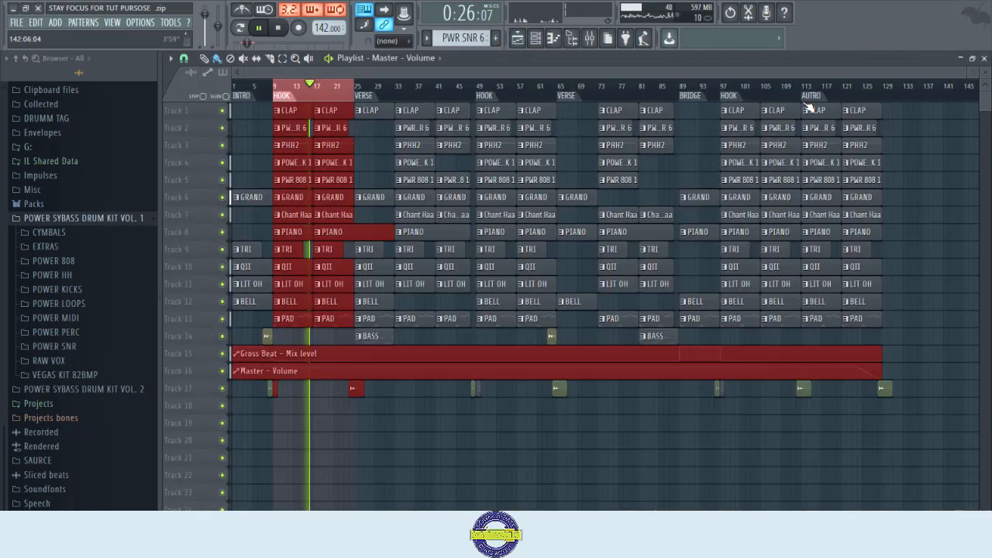
pyautogui.click(363, 96)
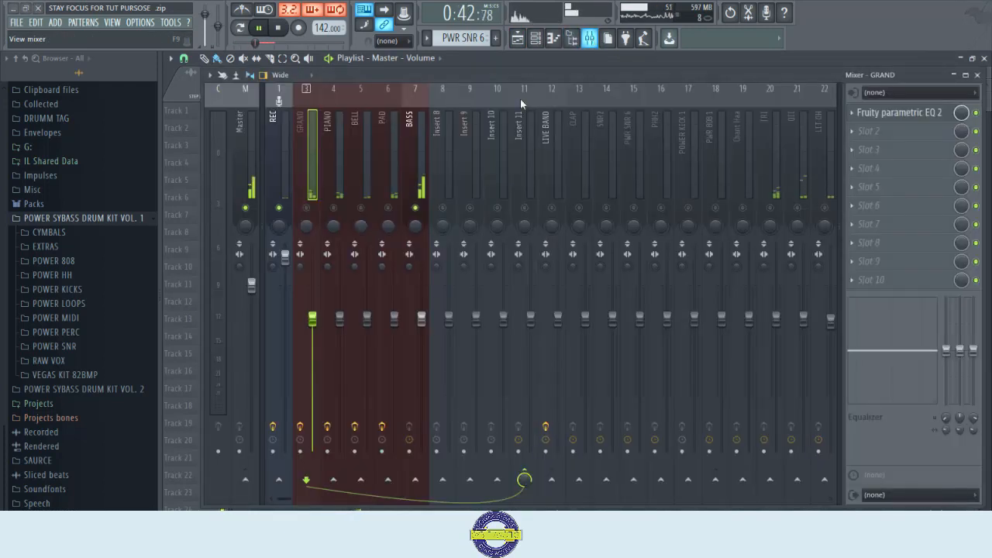
# - Load FabFilter Pro-Q 2 in the first effect slot of the BASS track and replace it with Fruity Parametric EQ 2
pyautogui.click(416, 155)
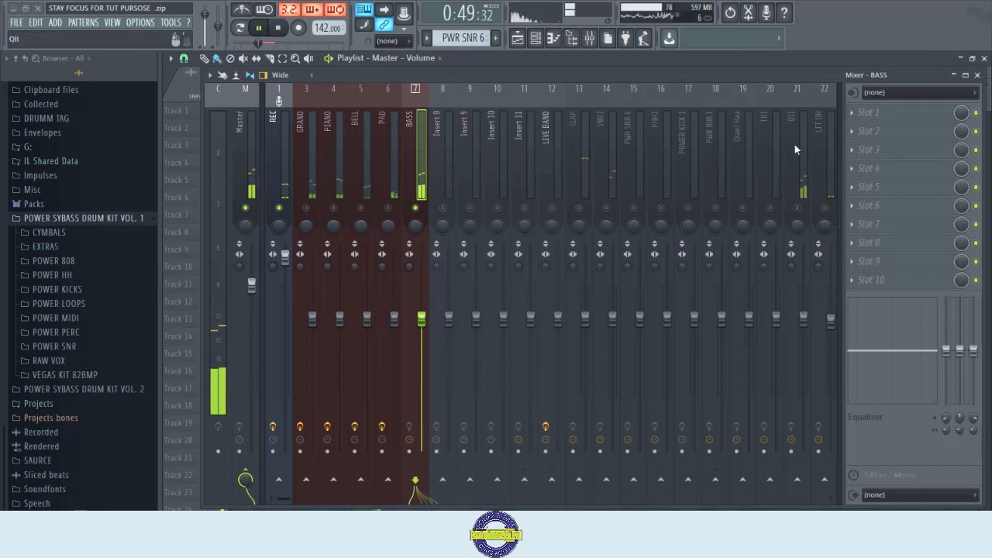
pyautogui.click(867, 112)
pyautogui.scroll(-5, 822, 400)
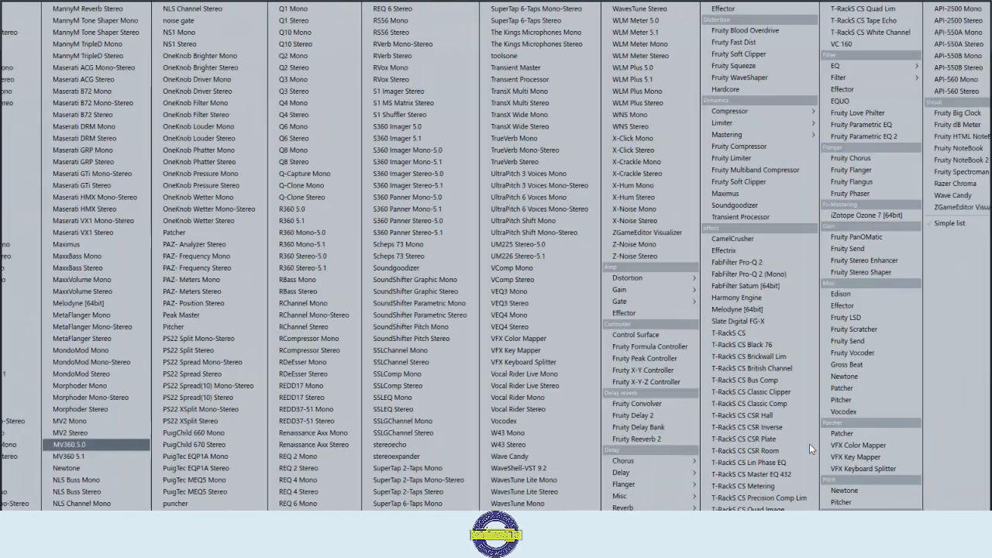
pyautogui.click(737, 256)
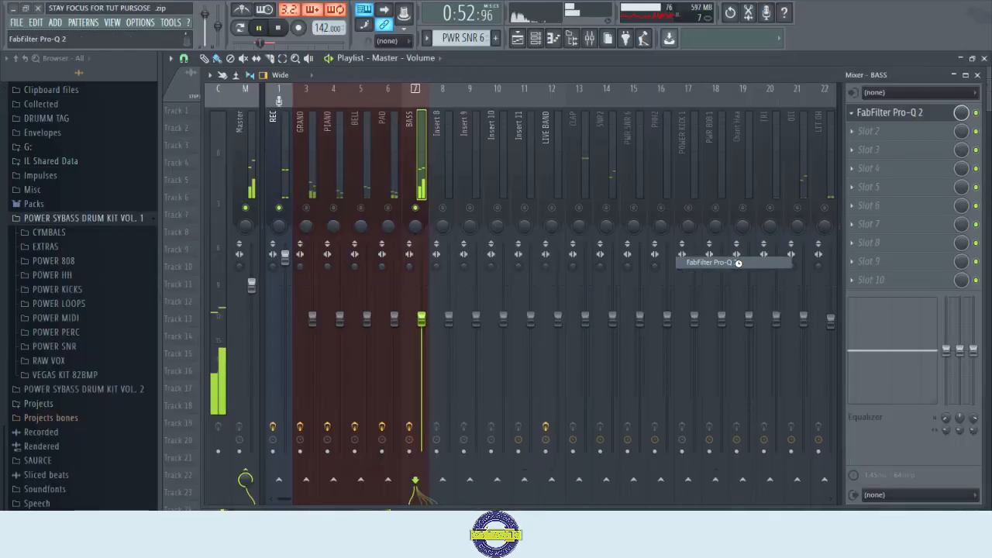
pyautogui.click(852, 112)
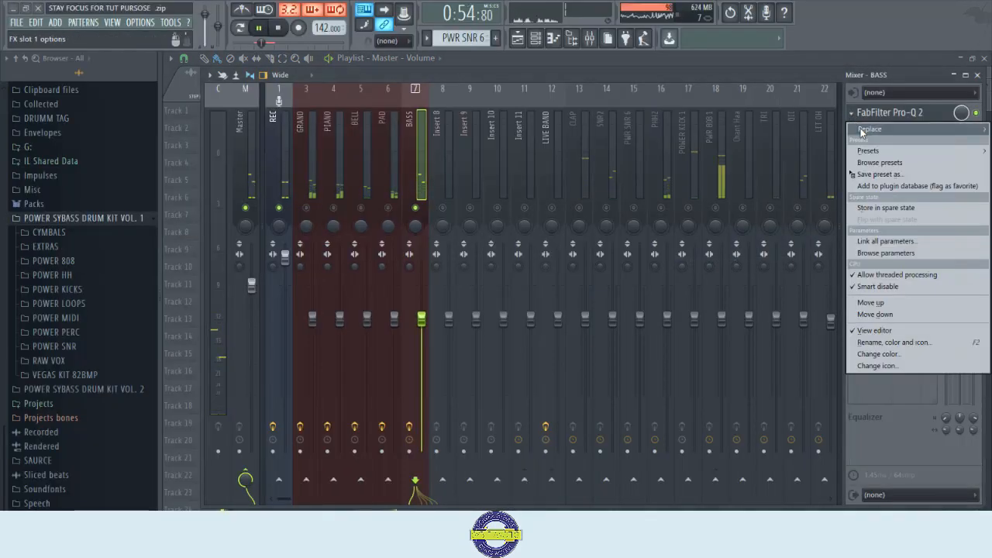
pyautogui.moveTo(868, 131)
pyautogui.scroll(-5, 620, 302)
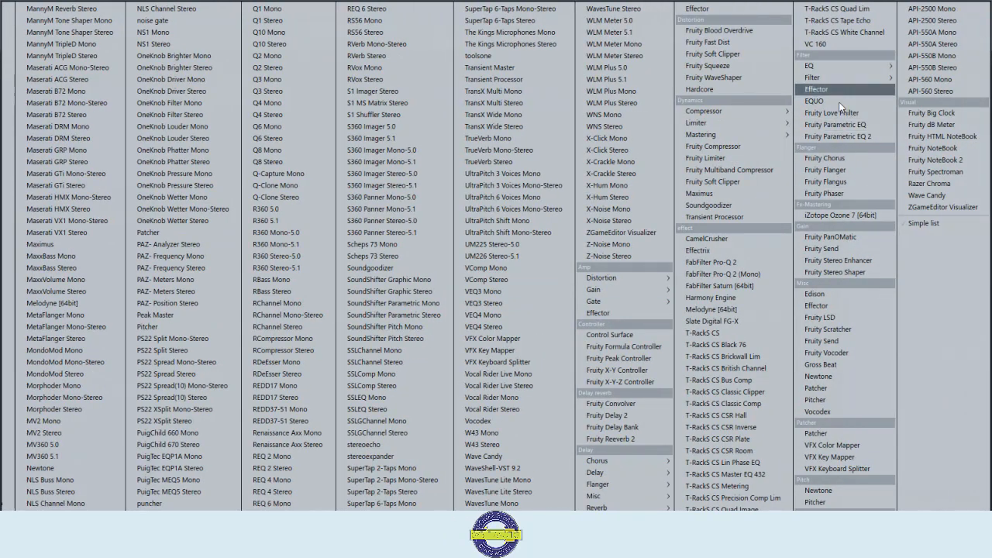
pyautogui.click(859, 133)
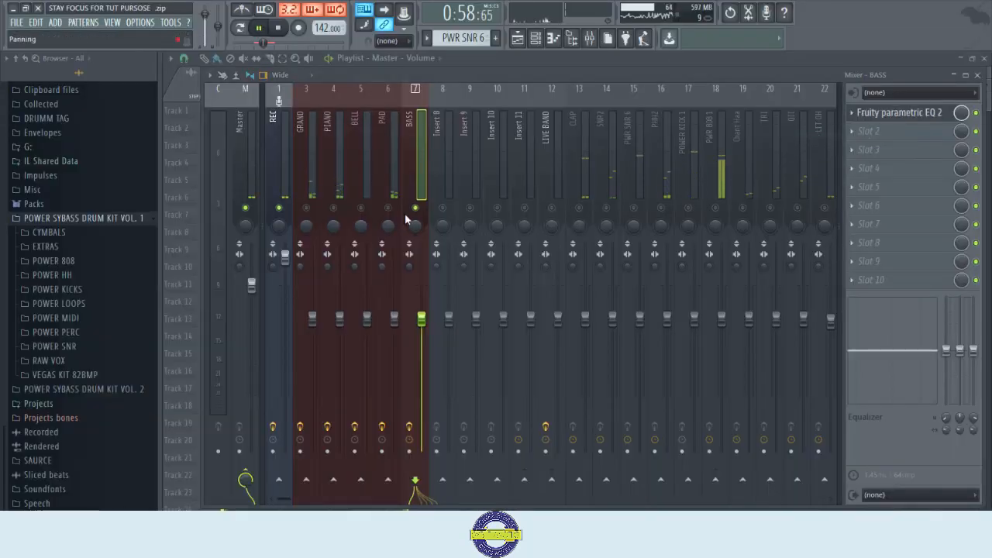
# - Restart playback from the VERSE and bring up the BASS track's EQ, moving its window to the middle of the playlist
pyautogui.click(261, 29)
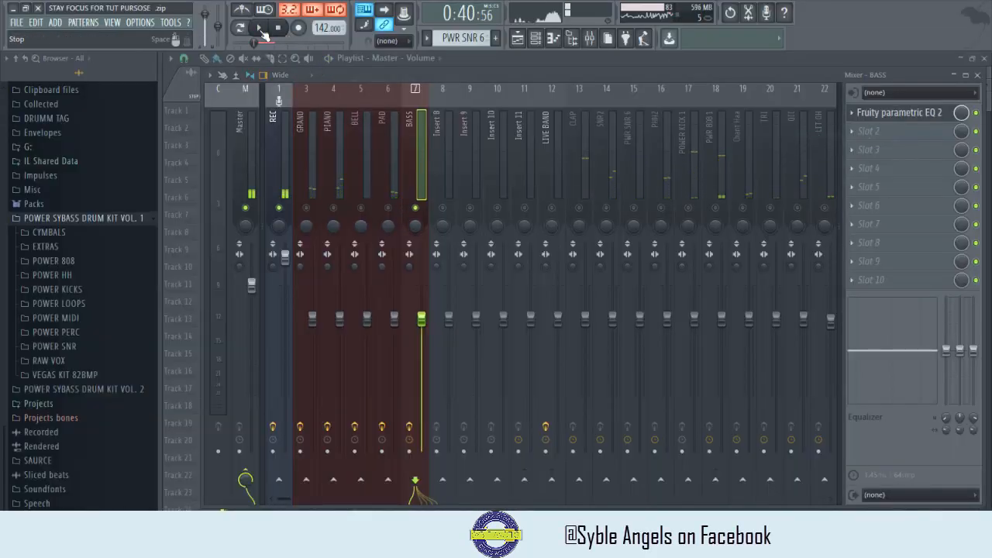
pyautogui.click(260, 29)
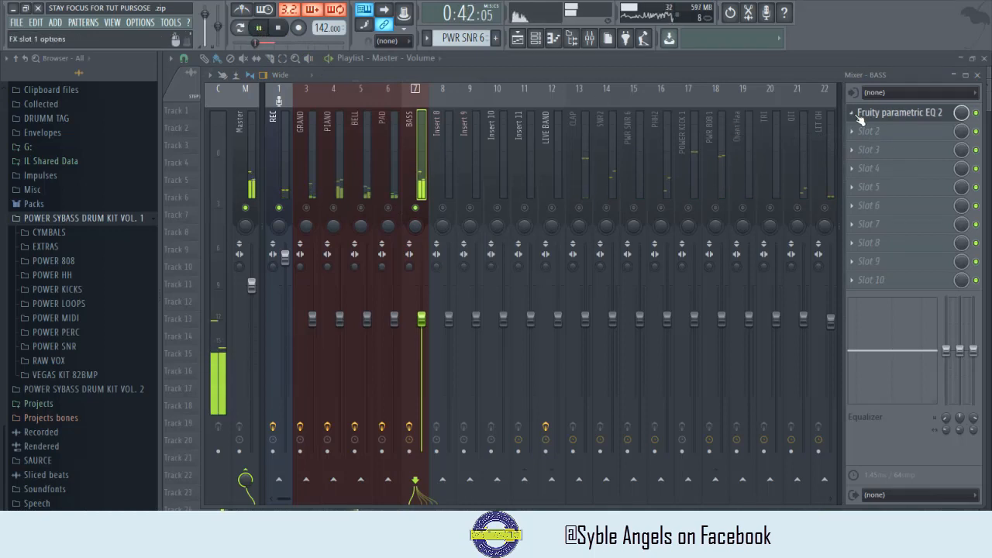
pyautogui.click(895, 114)
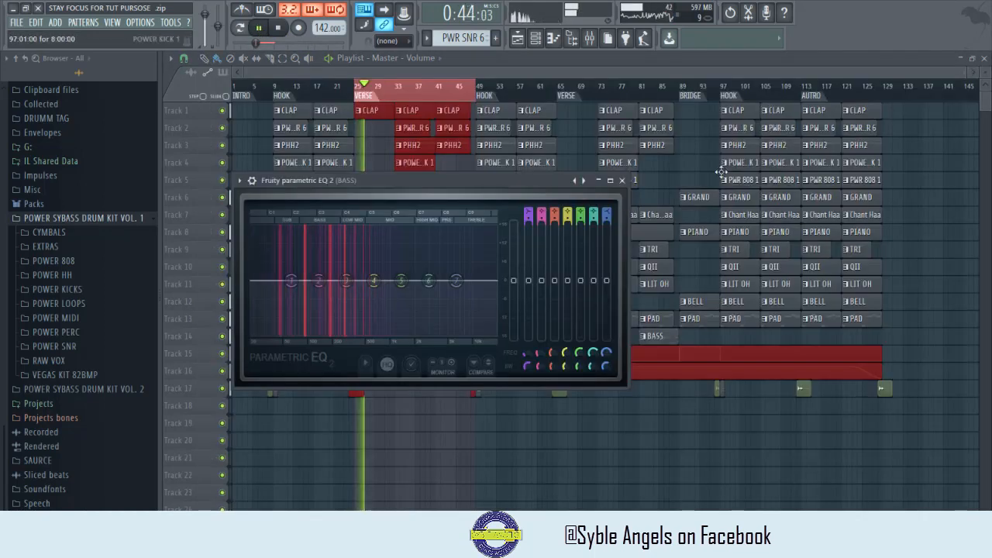
pyautogui.moveTo(432, 180); pyautogui.dragTo(548, 162)
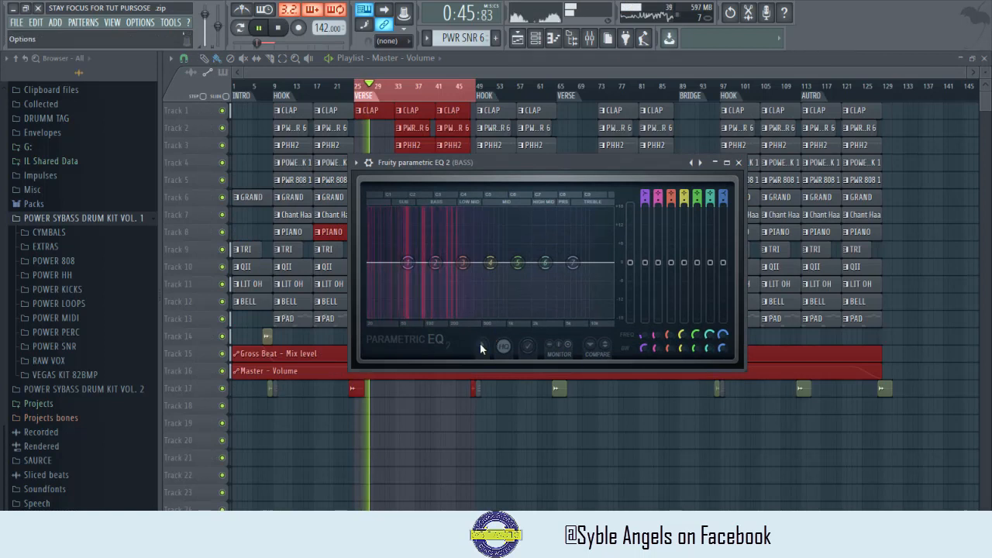
# - Cut the lowest frequencies of BASS by pulling EQ band 1 down to about -17 dB near 22 Hz
pyautogui.rightClick(502, 361)
pyautogui.click(571, 369)
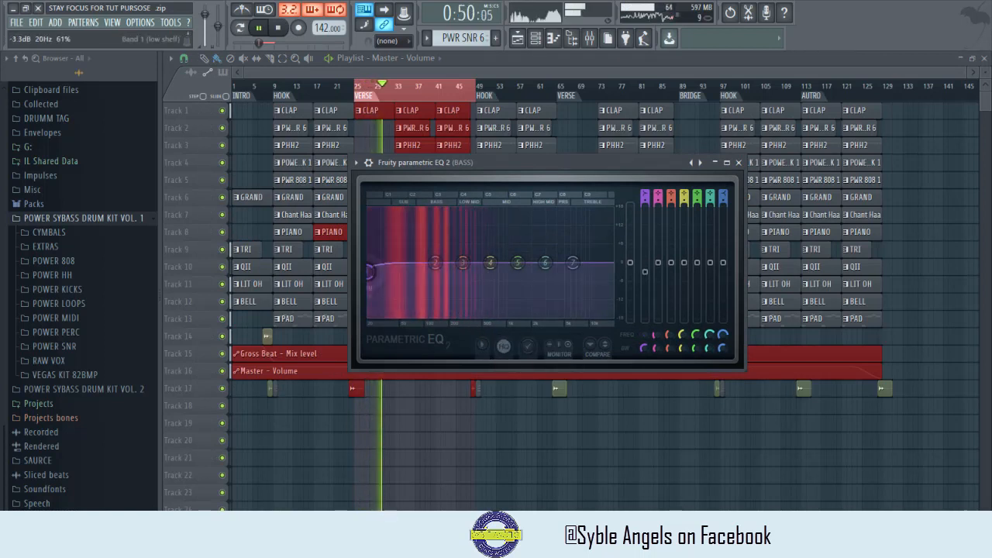
pyautogui.moveTo(408, 262); pyautogui.dragTo(370, 312)
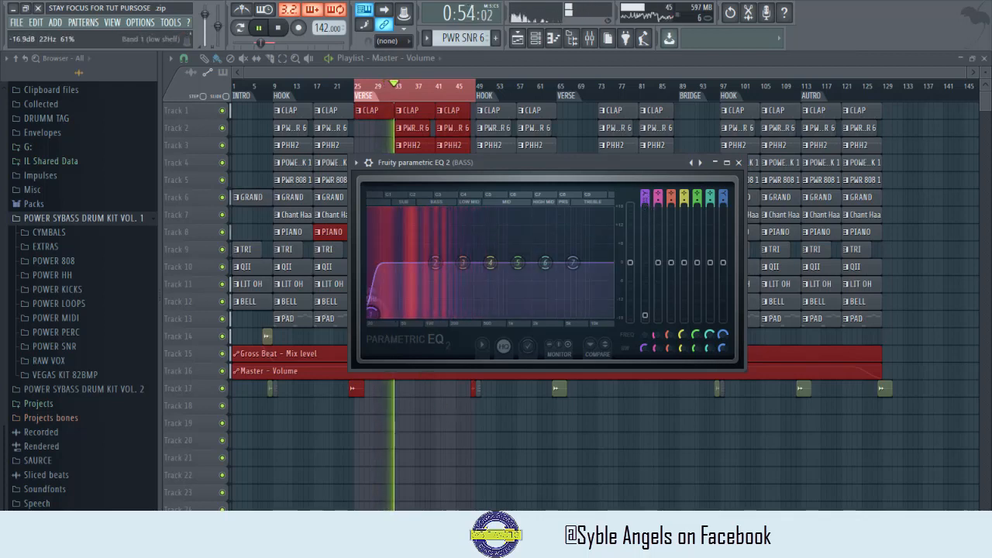
pyautogui.moveTo(369, 311); pyautogui.dragTo(374, 314)
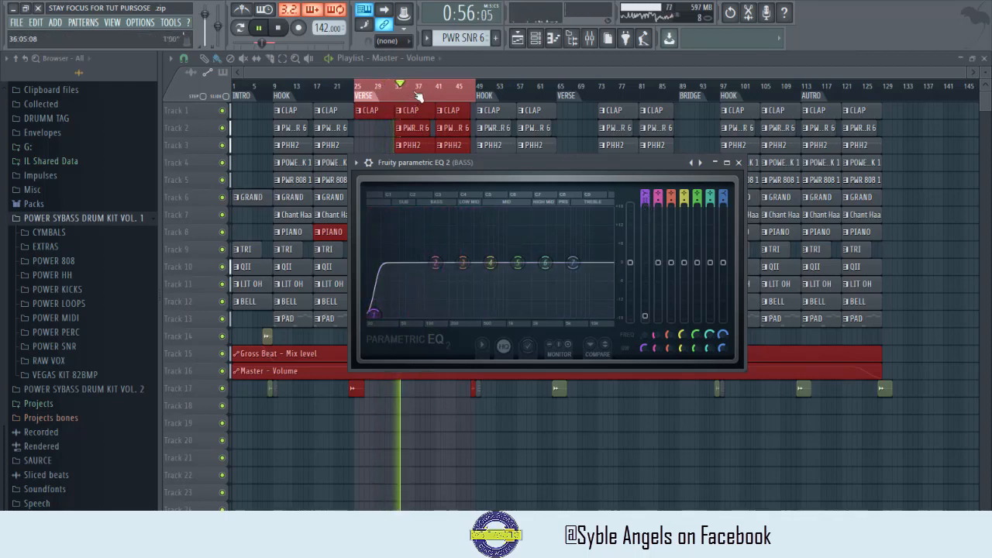
# - Limit the playlist's playback loop to bars 25 to 33 of the first VERSE, covering the BASS pattern
pyautogui.click(368, 99)
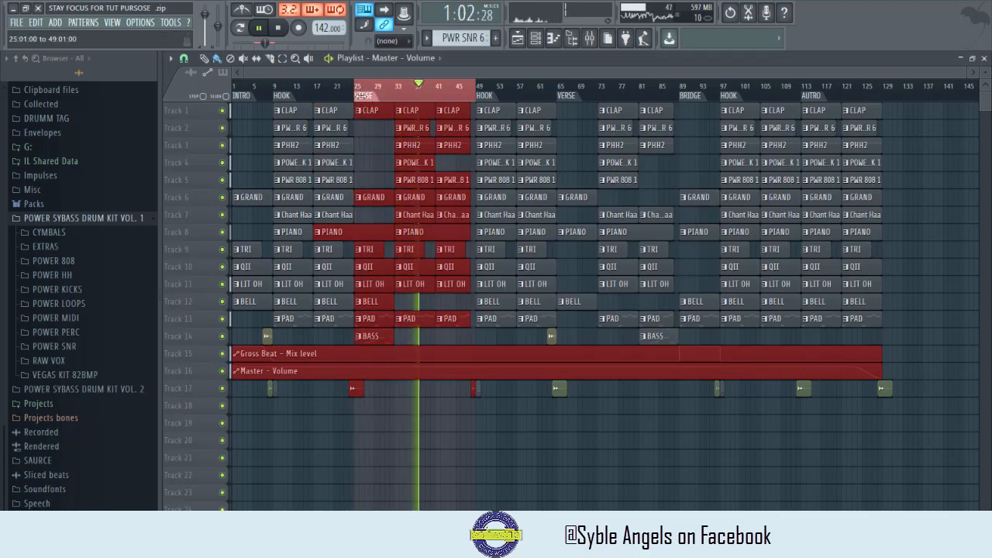
pyautogui.moveTo(367, 99); pyautogui.dragTo(396, 99)
pyautogui.scroll(5, 392, 91)
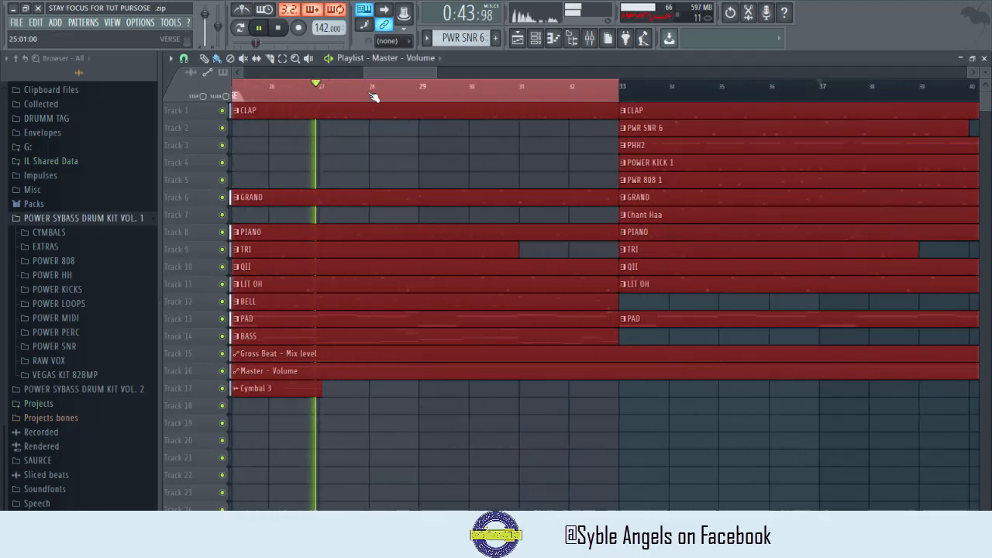
pyautogui.scroll(-3, 392, 91)
# - Reopen the mixer and show the BASS track's Fruity Parametric EQ 2 again
pyautogui.click(590, 38)
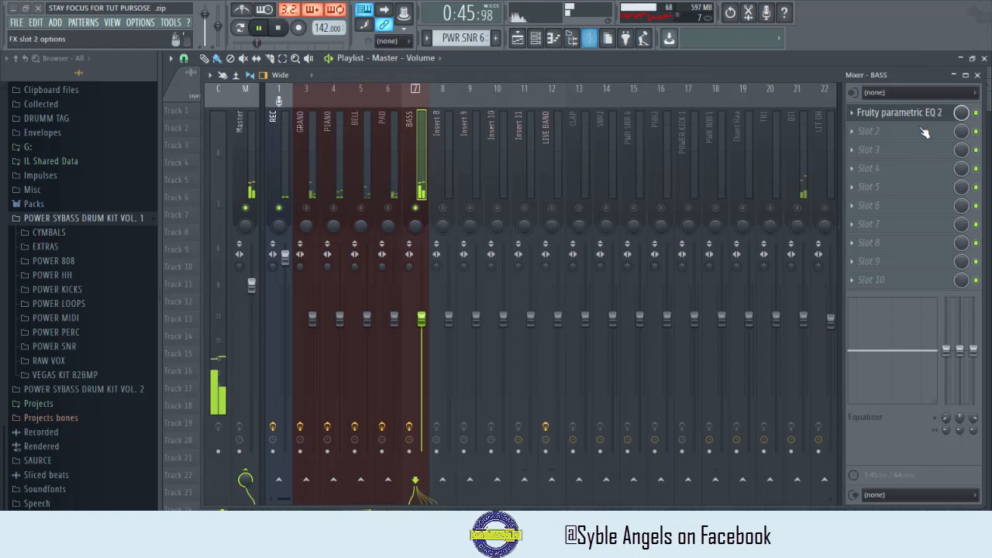
pyautogui.click(977, 74)
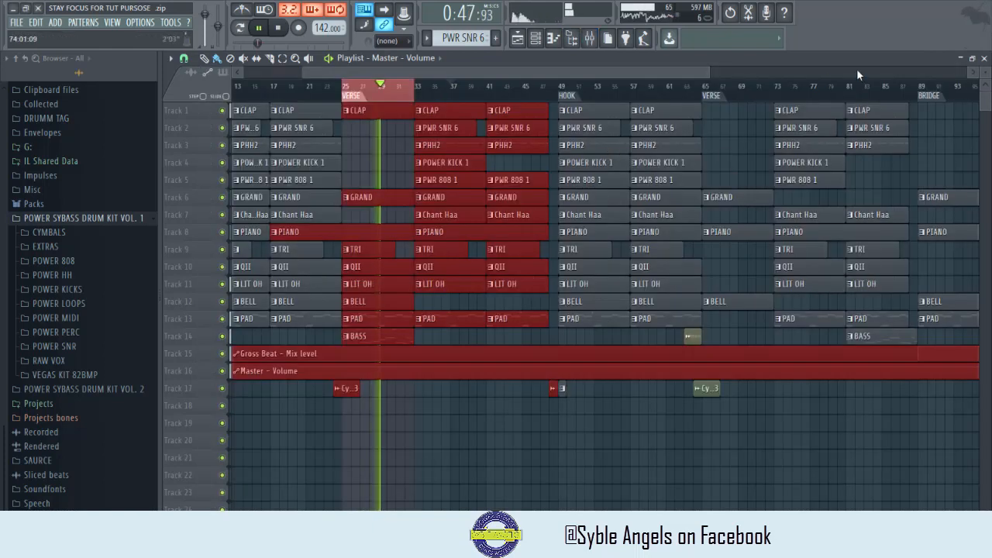
pyautogui.click(590, 38)
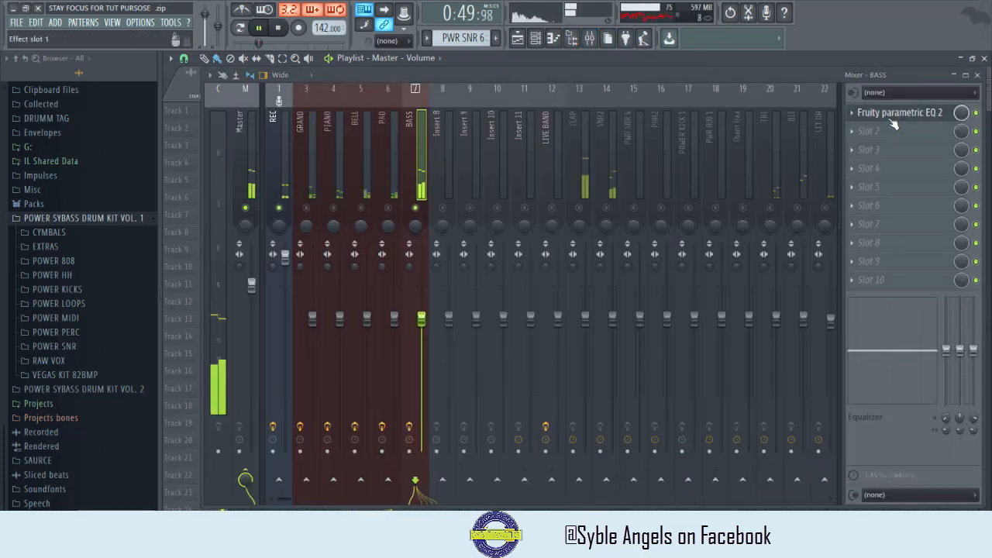
pyautogui.click(898, 113)
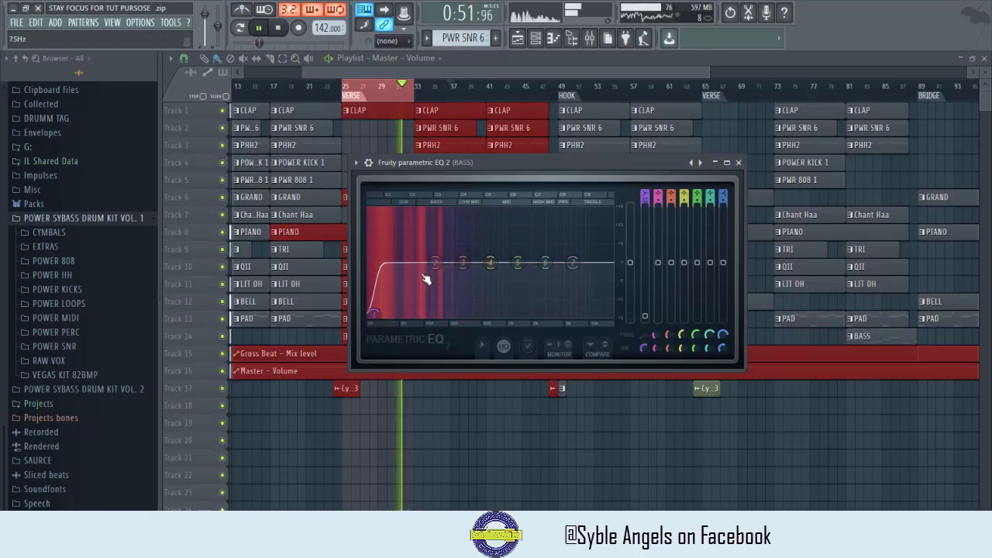
# - Boost BASS EQ band 2 slightly in the sub range, pull band 7 down to -18 dB in the mids and close the EQ
pyautogui.moveTo(436, 263); pyautogui.dragTo(407, 252)
pyautogui.moveTo(572, 264); pyautogui.dragTo(462, 316)
pyautogui.scroll(2, 585, 314)
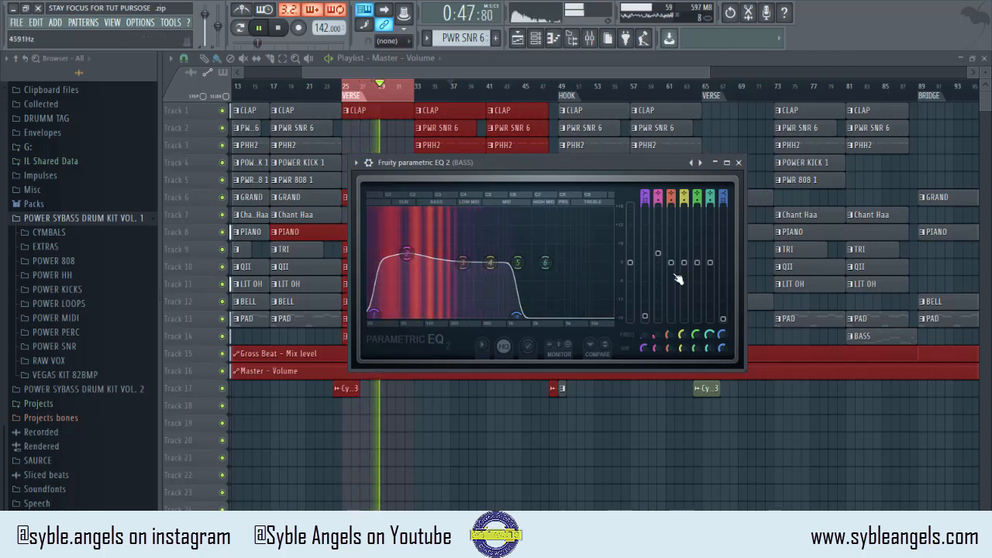
pyautogui.click(739, 163)
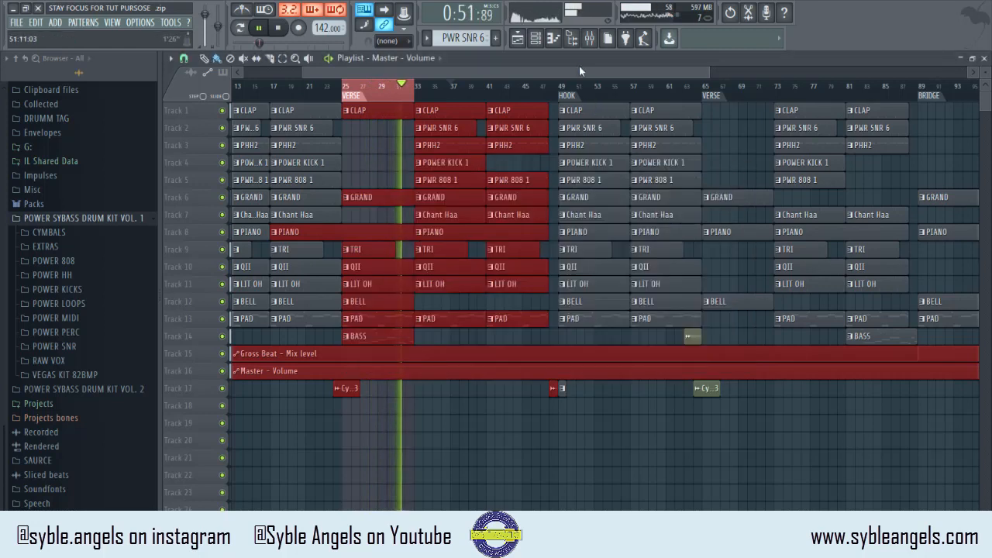
# - Reopen the mixer and unmute PAD, BELL, PIANO, GRAND, LIVE BAND and Insert 11 to play alongside BASS
pyautogui.click(589, 38)
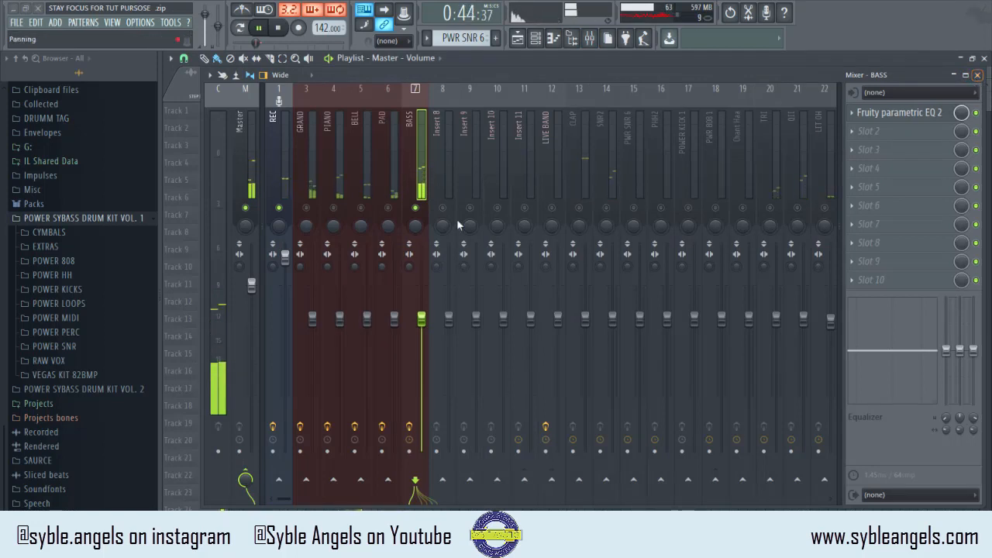
pyautogui.click(388, 208)
pyautogui.click(361, 207)
pyautogui.click(333, 208)
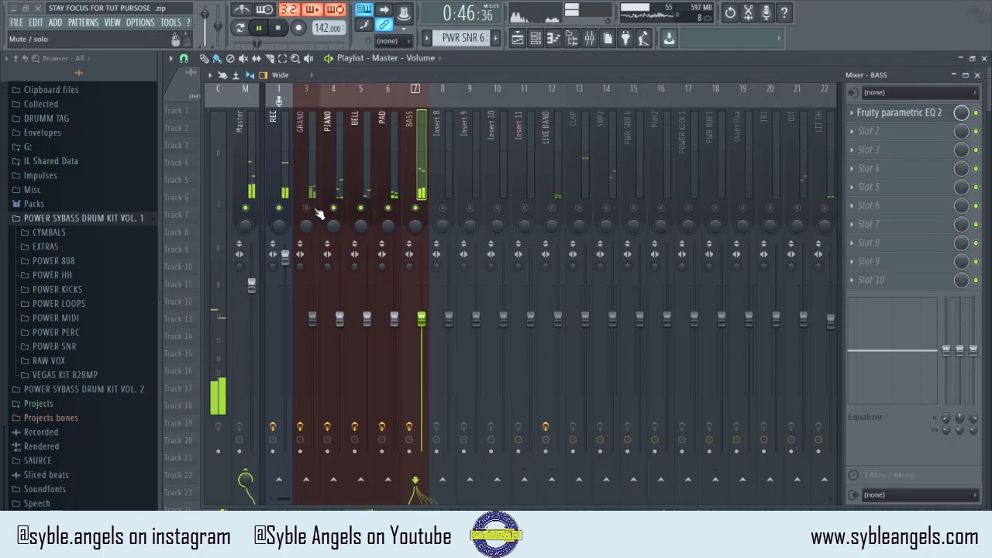
pyautogui.click(306, 208)
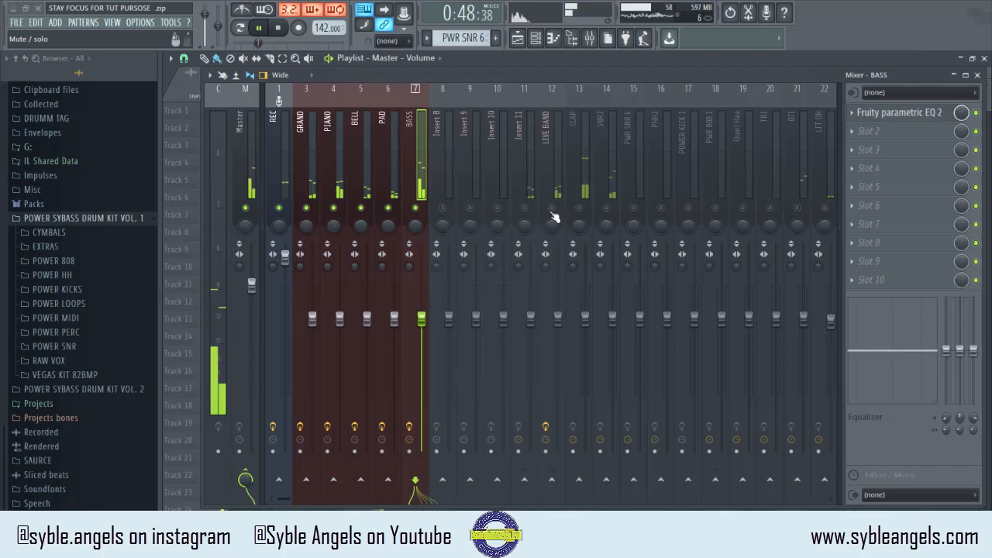
pyautogui.click(551, 207)
pyautogui.click(524, 207)
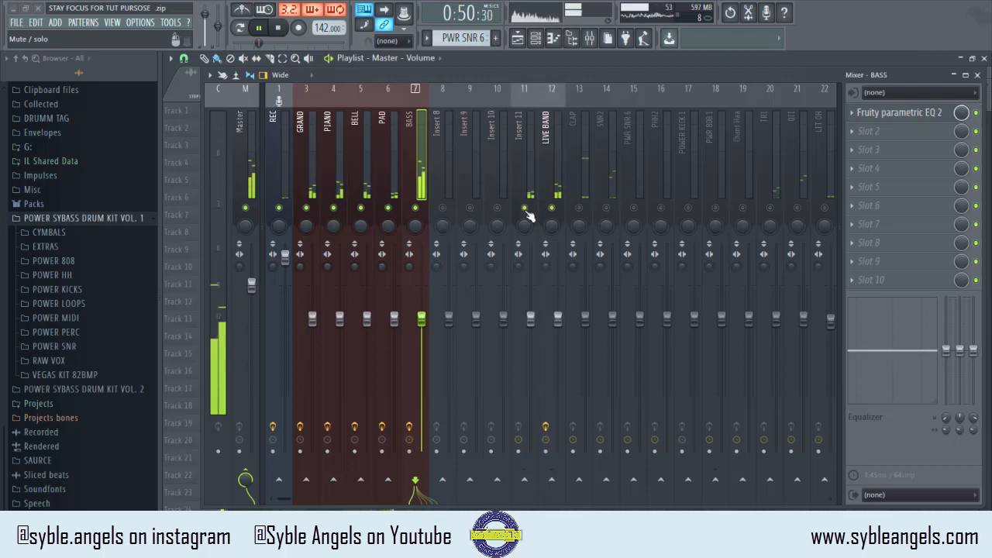
# - Route the GRAND track to LIVE BAND only instead of Insert 11, and select the LIVE BAND track
pyautogui.click(526, 194)
pyautogui.click(315, 185)
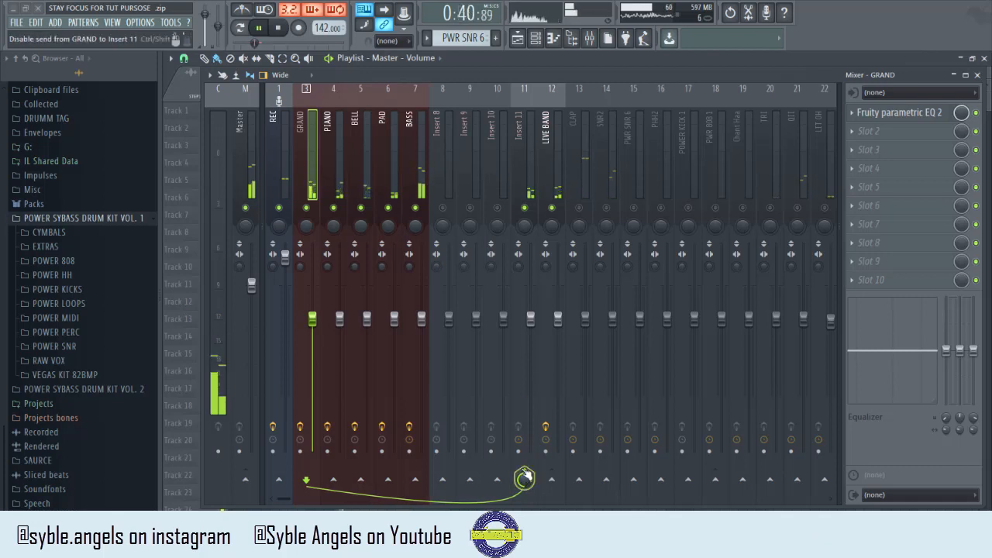
pyautogui.click(551, 479)
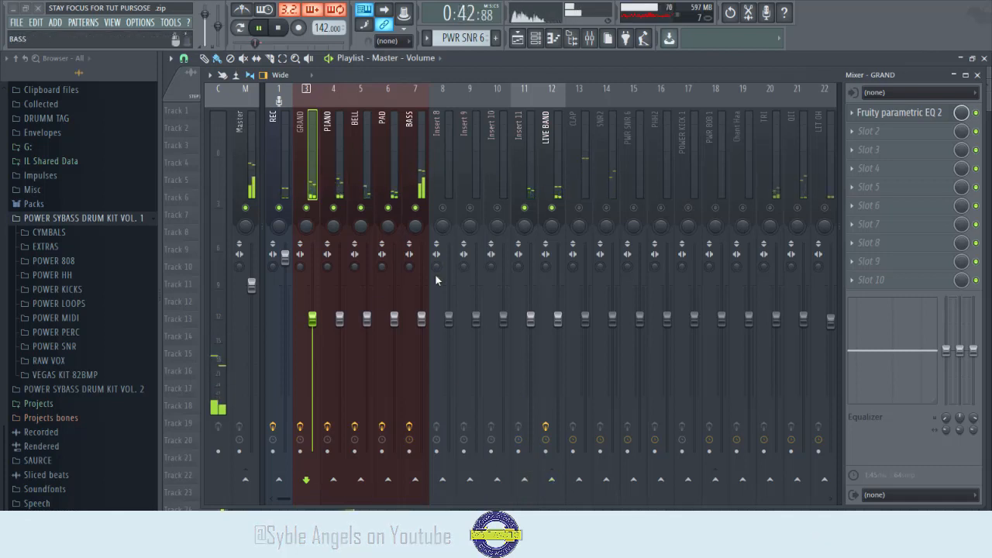
pyautogui.rightClick(552, 478)
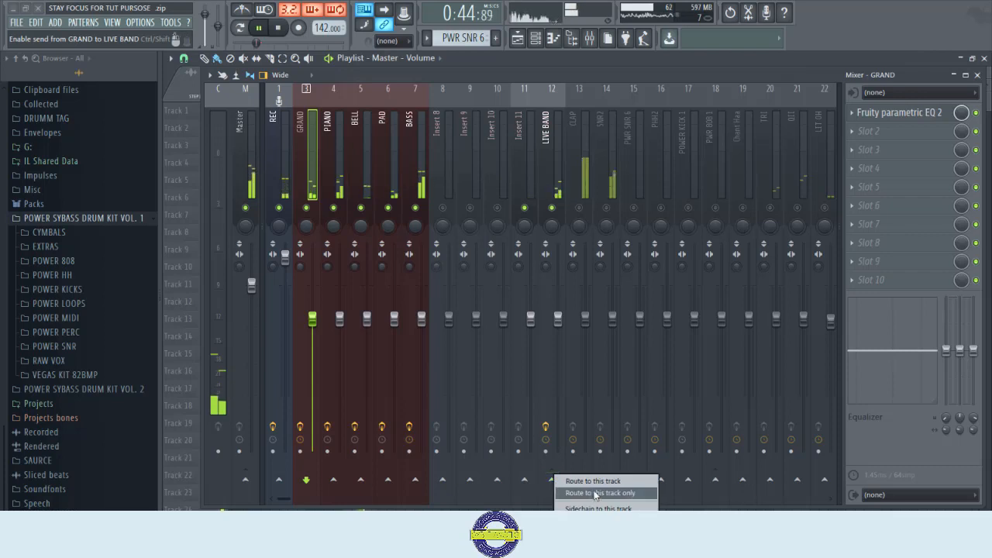
pyautogui.click(595, 492)
pyautogui.click(556, 172)
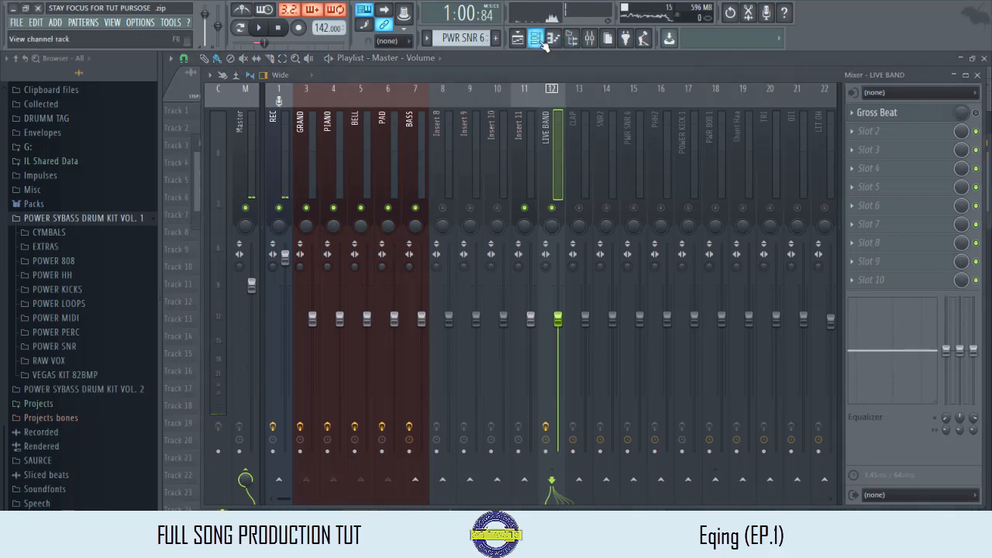
# - Move the playback position to the first HOOK at bar 9 in the playlist and bring the mixer back
pyautogui.click(978, 77)
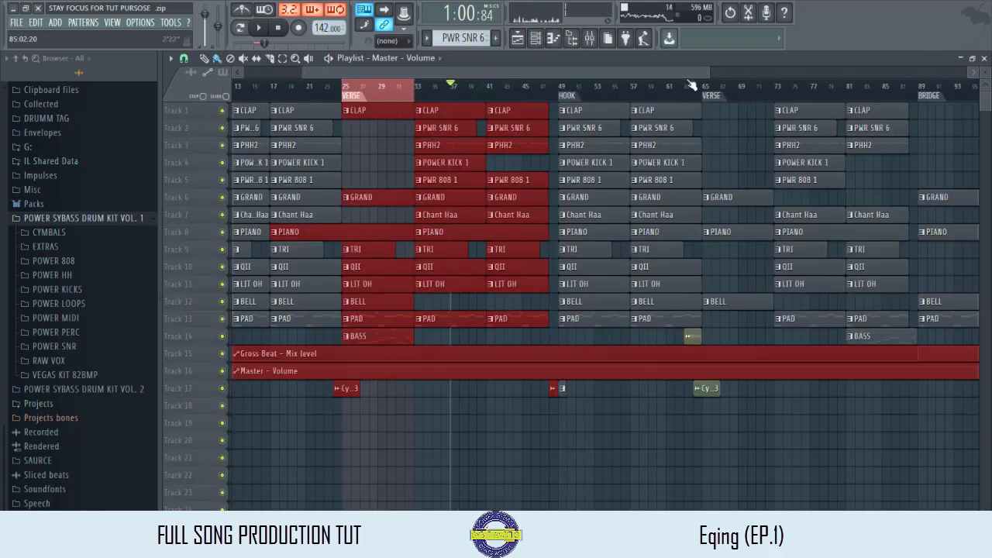
pyautogui.moveTo(386, 74); pyautogui.dragTo(294, 74)
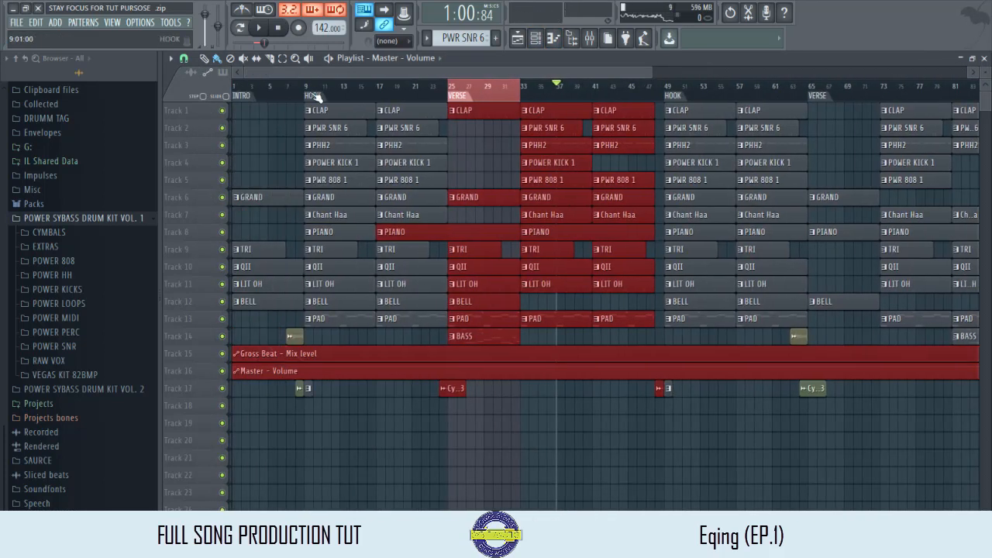
pyautogui.click(316, 95)
pyautogui.click(590, 40)
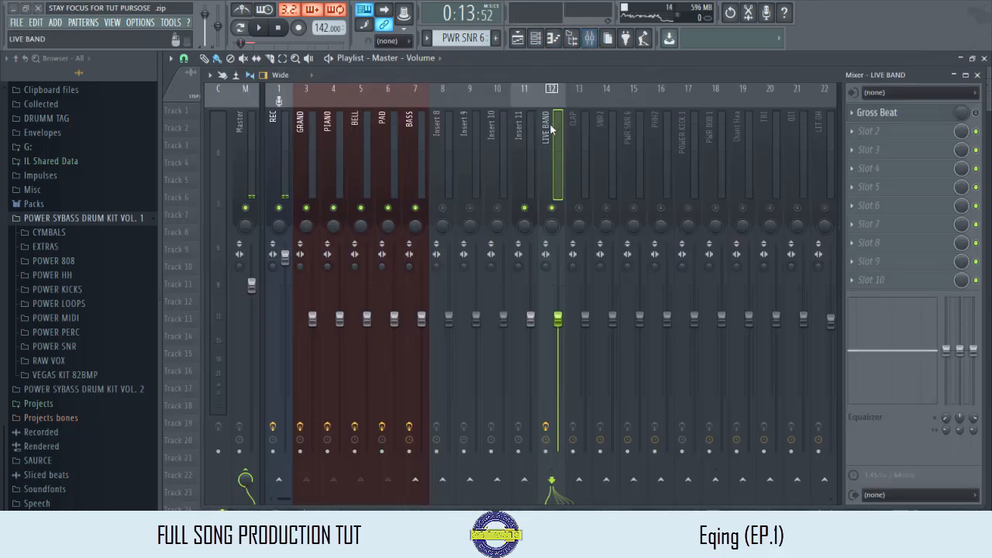
# - Solo the CLAP track in the mixer with REC turned back on, and select CLAP
pyautogui.scroll(-4, 551, 130)
pyautogui.scroll(4, 546, 132)
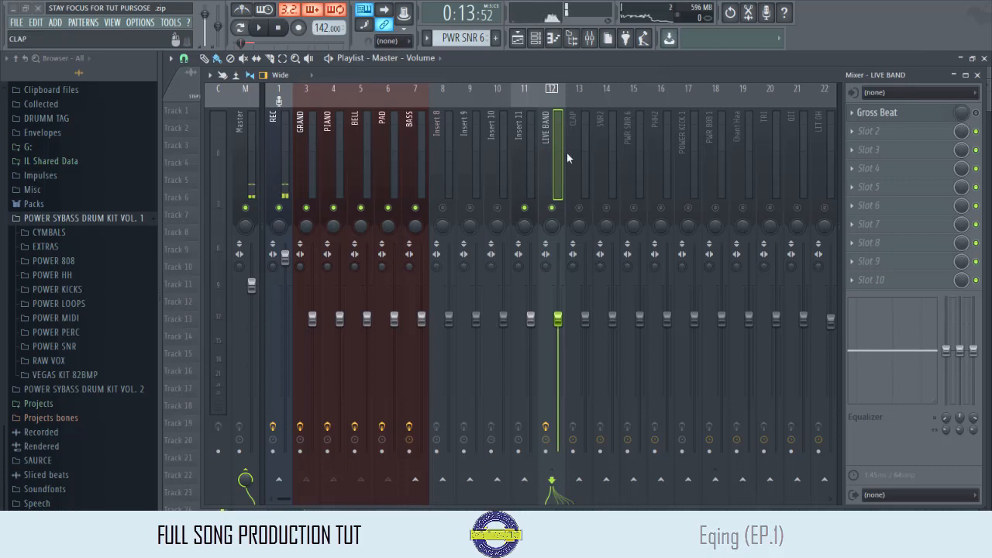
pyautogui.scroll(-3, 566, 150)
pyautogui.scroll(3, 493, 179)
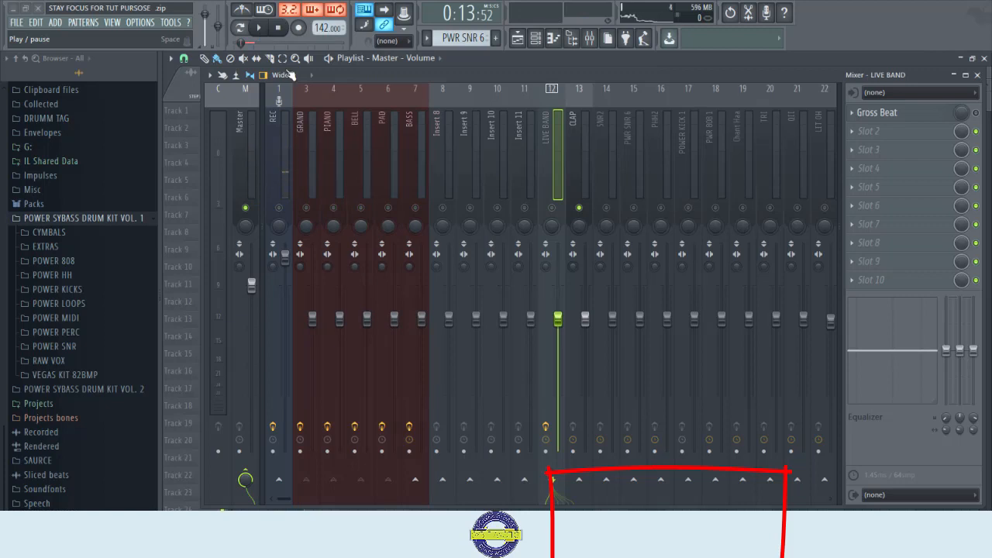
pyautogui.click(585, 178)
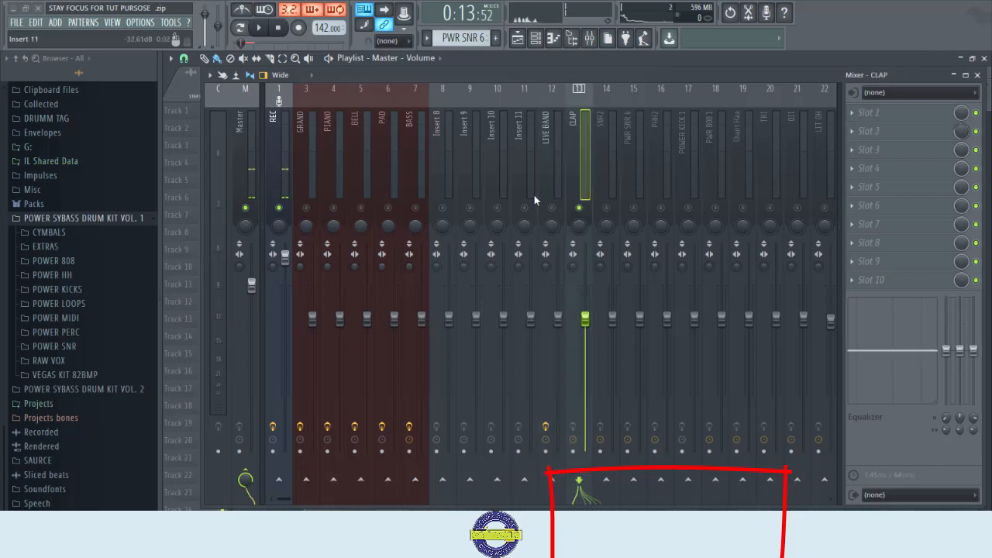
# - Start playback, load Fruity Parametric EQ 2 in CLAP's first effect slot, and place its window over the playlist with the mixer closed
pyautogui.press('space')
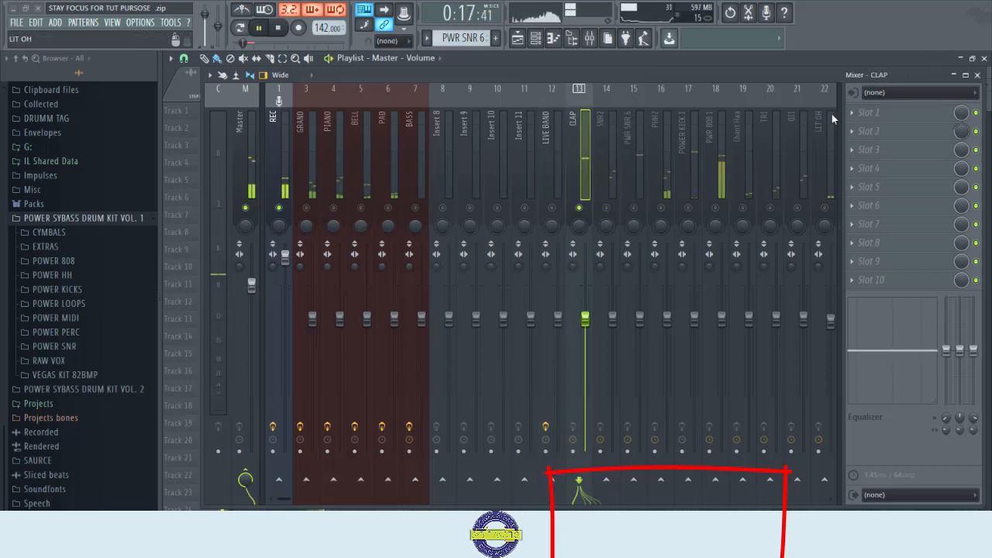
pyautogui.click(868, 112)
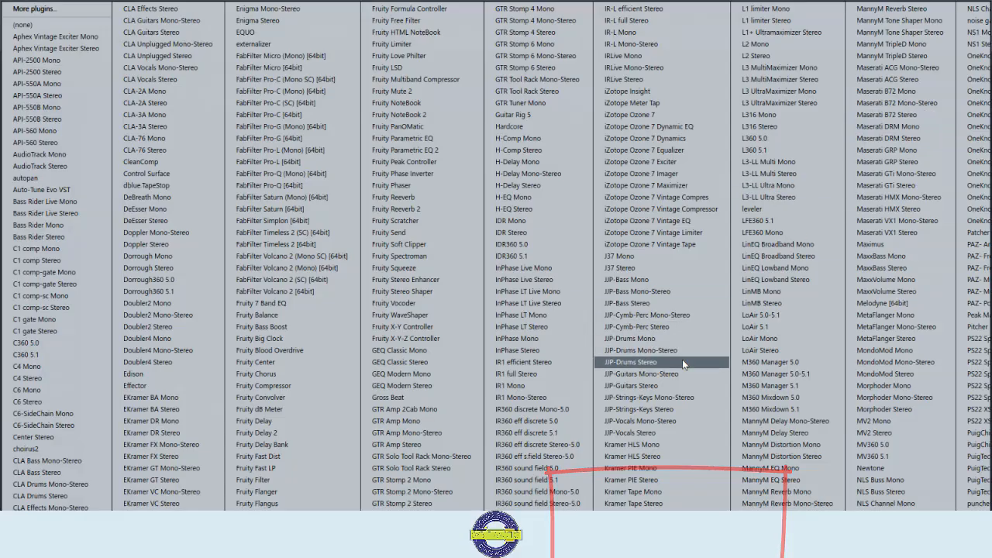
pyautogui.scroll(-5, 682, 359)
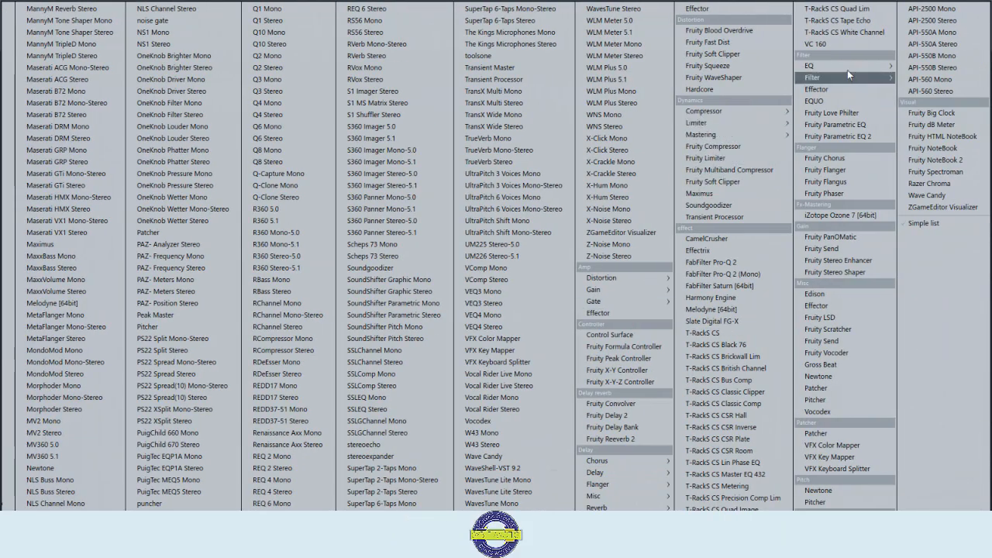
pyautogui.moveTo(848, 69)
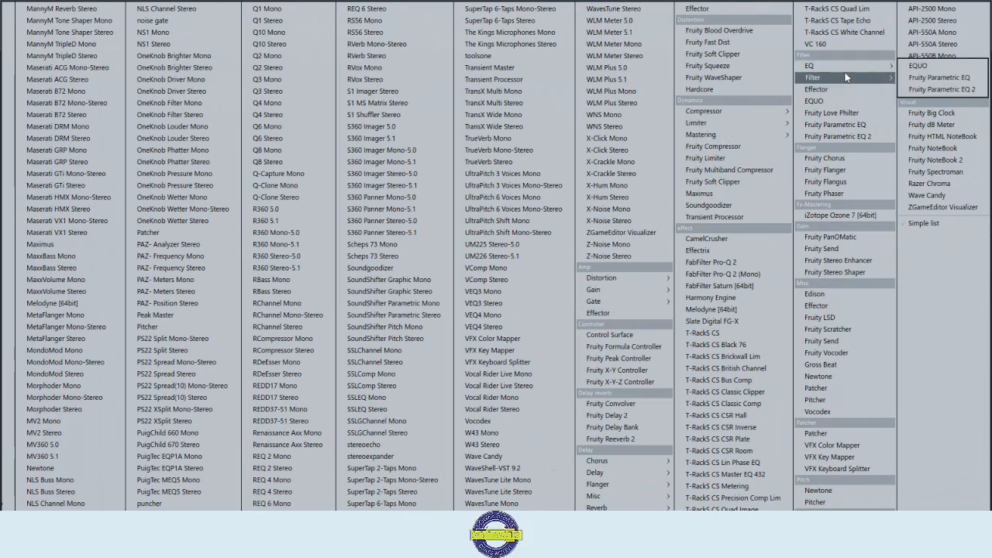
pyautogui.click(928, 89)
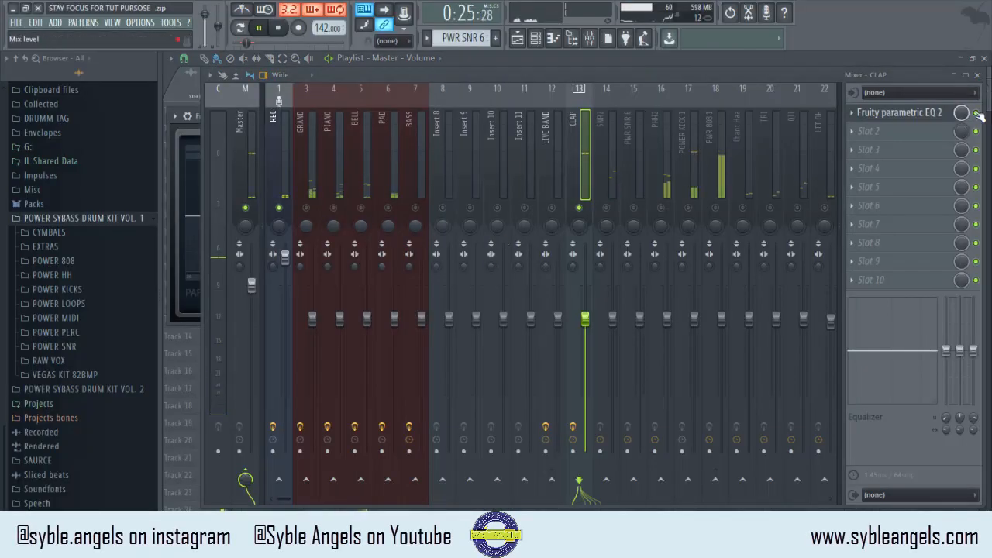
pyautogui.click(977, 75)
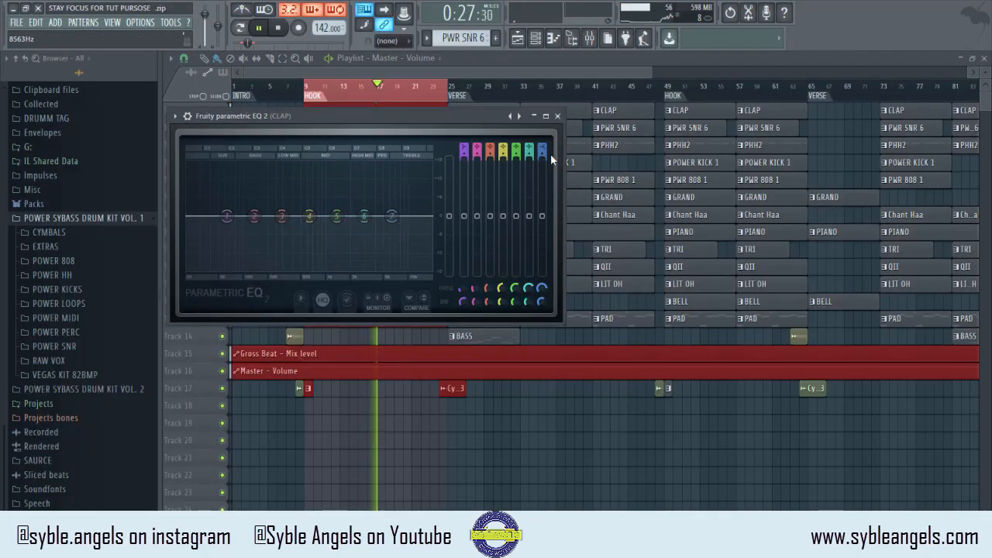
pyautogui.moveTo(438, 120); pyautogui.dragTo(574, 166)
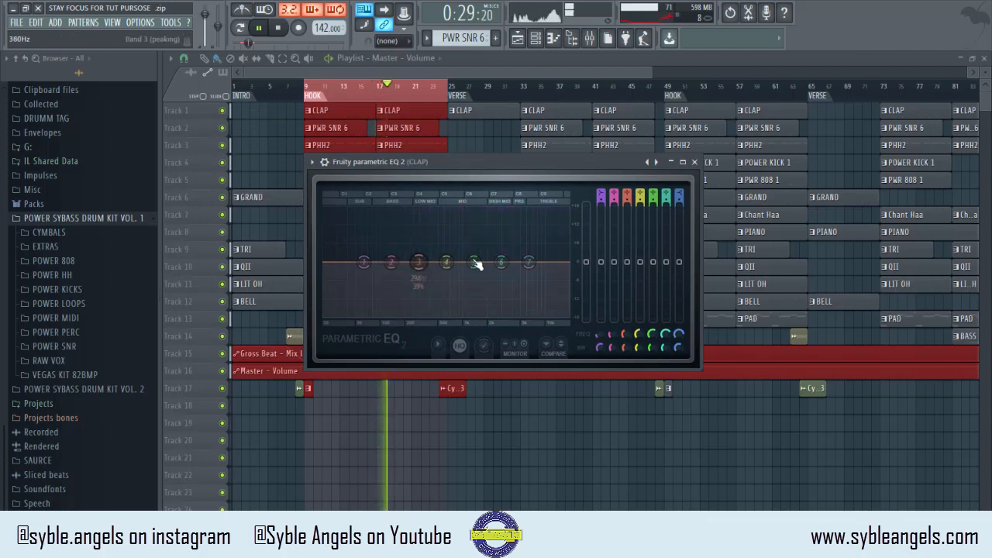
# - Cut CLAP's lows with band 1 at about 277 Hz and add a gentle, narrowed band 4 boost at about 578 Hz
pyautogui.moveTo(364, 262); pyautogui.dragTo(421, 316)
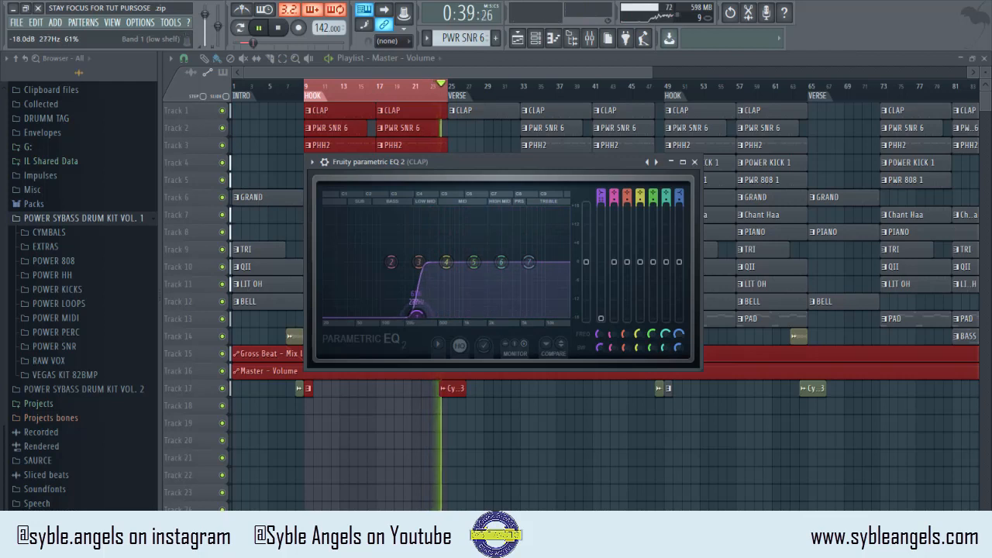
pyautogui.moveTo(447, 262); pyautogui.dragTo(443, 255)
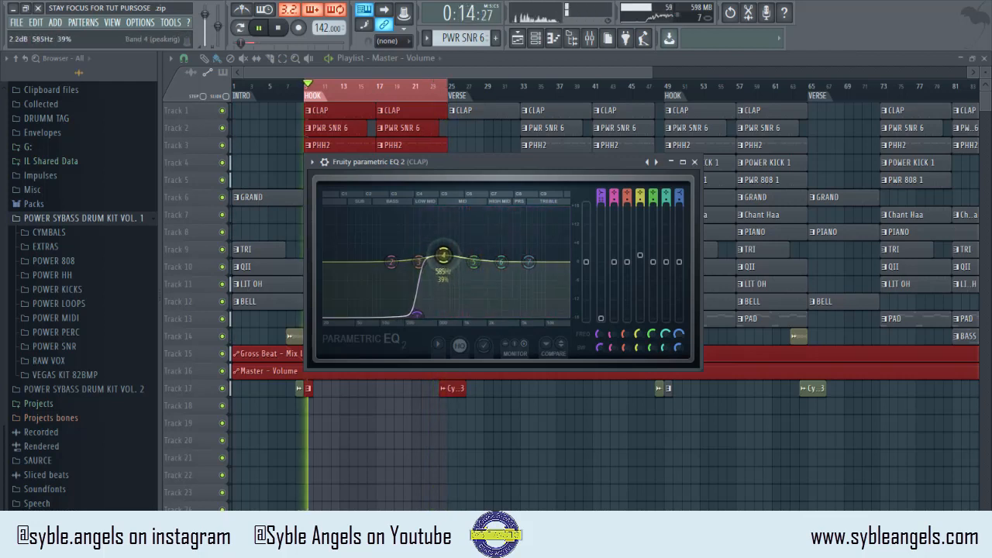
pyautogui.scroll(-3, 445, 254)
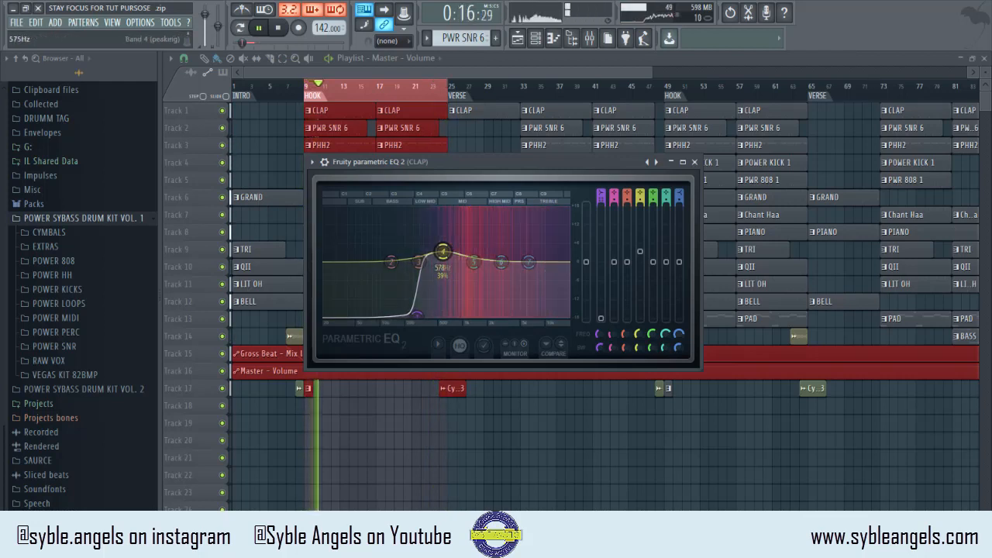
pyautogui.moveTo(447, 257); pyautogui.dragTo(443, 253)
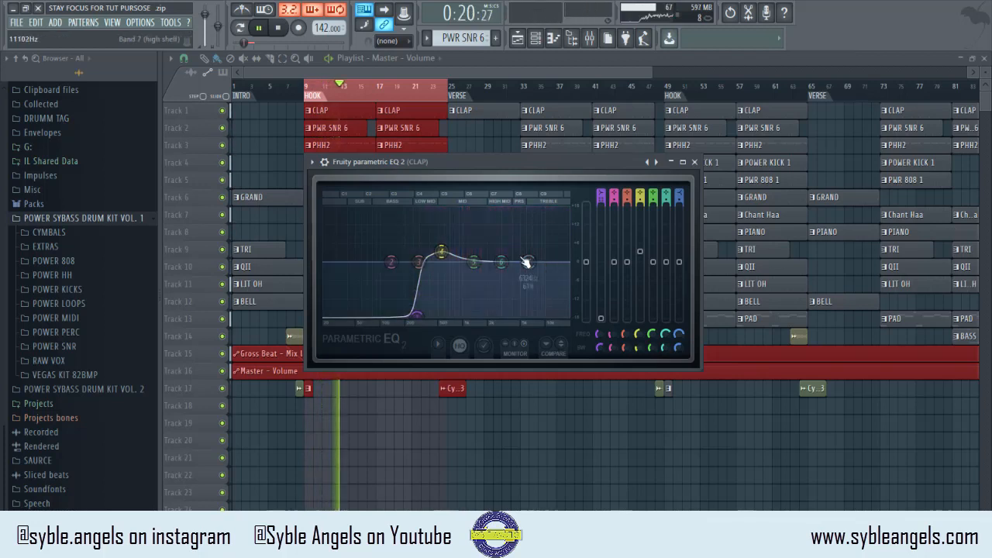
pyautogui.scroll(-6, 450, 255)
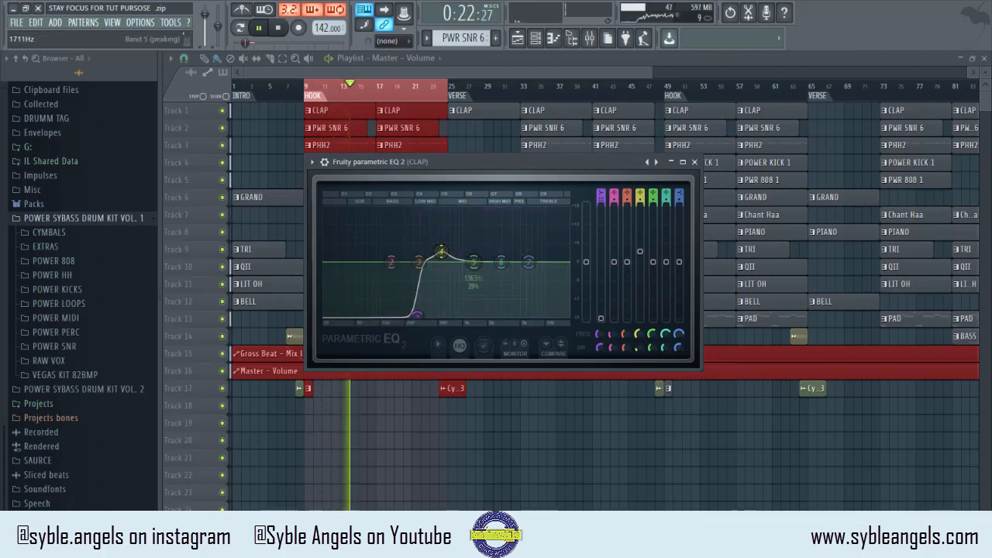
# - Boost CLAP's band 5 slightly at about 6.7 kHz with a narrower bandwidth, and close the EQ
pyautogui.moveTo(474, 262); pyautogui.dragTo(530, 251)
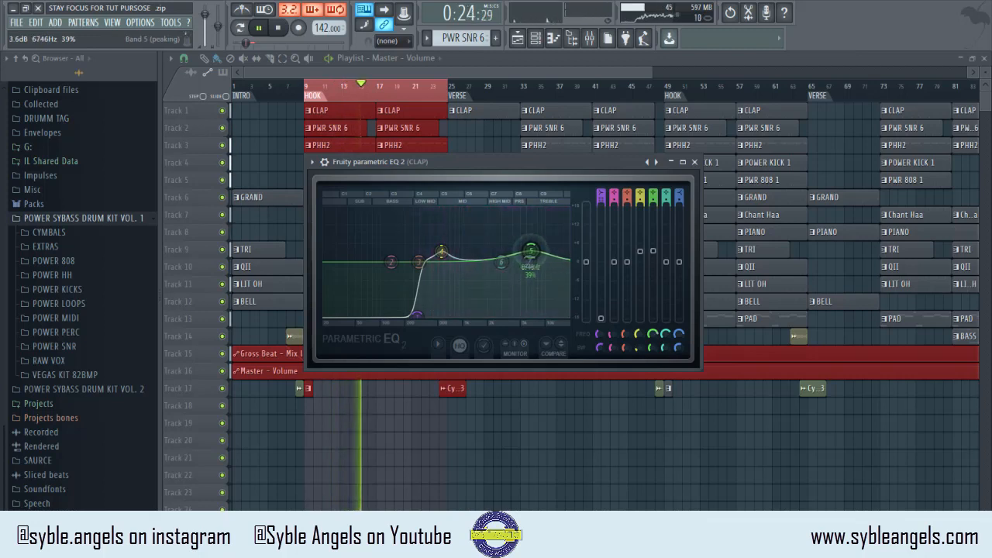
pyautogui.scroll(-5, 532, 253)
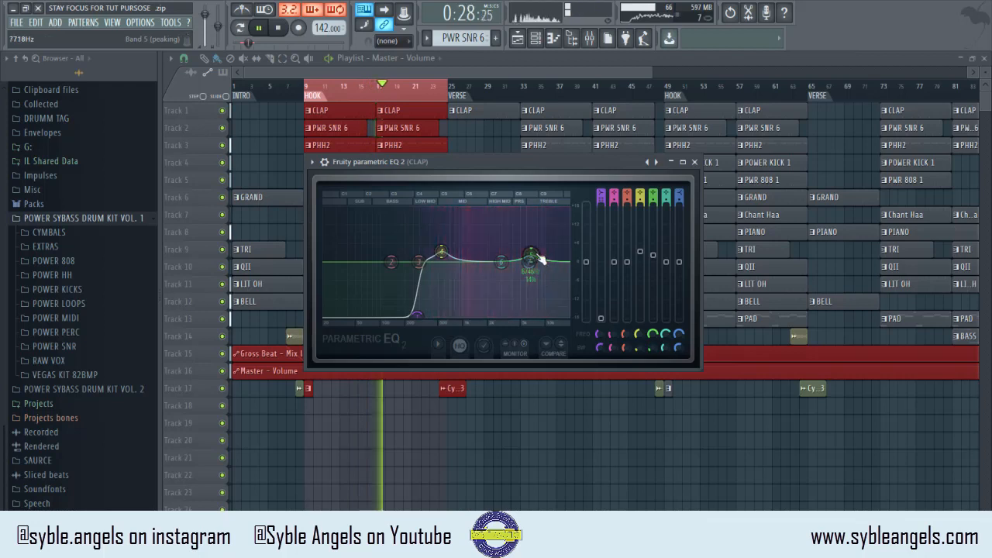
pyautogui.click(695, 163)
# - Unmute and select PWR SNR 6 in the mixer, and load Fruity Parametric EQ 2 in its first slot
pyautogui.click(593, 44)
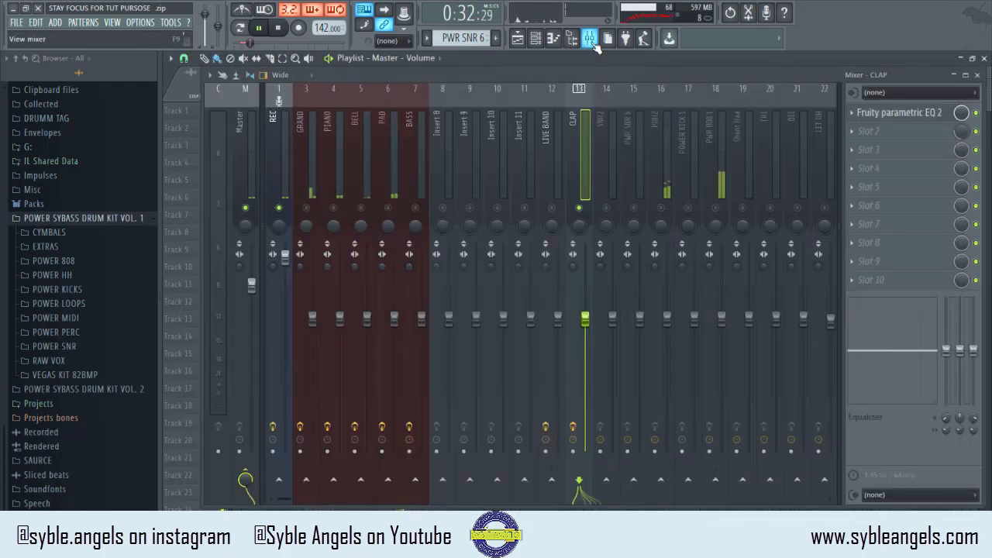
pyautogui.click(630, 176)
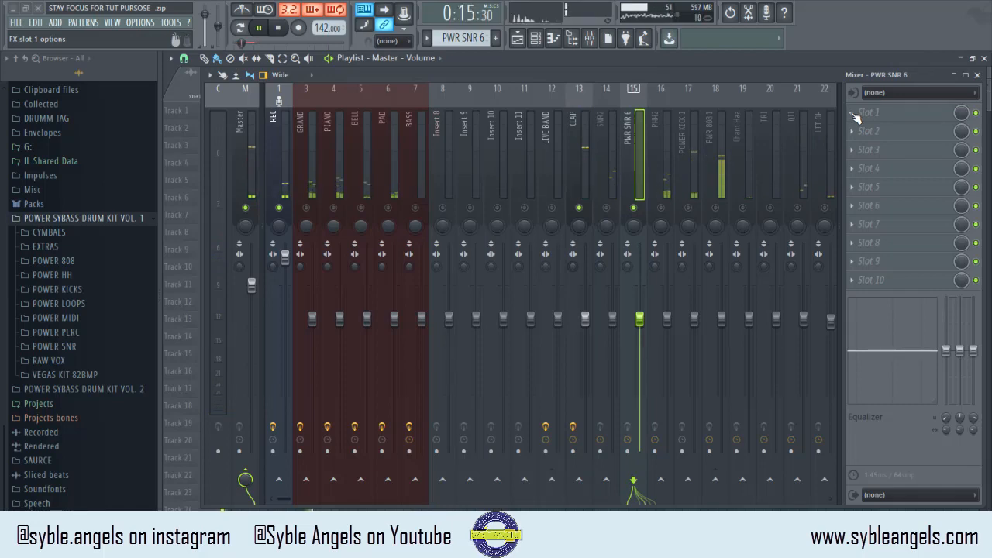
pyautogui.click(855, 115)
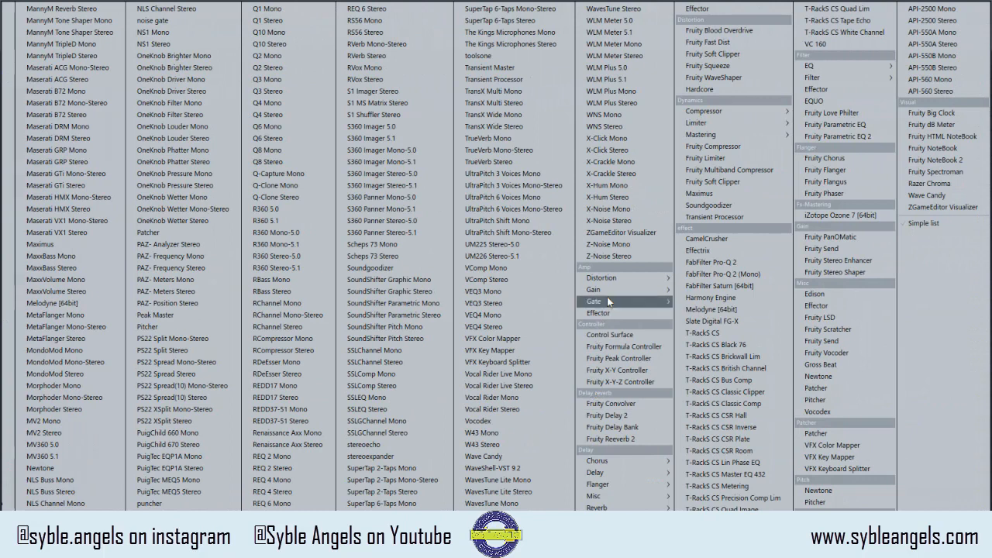
pyautogui.moveTo(847, 68)
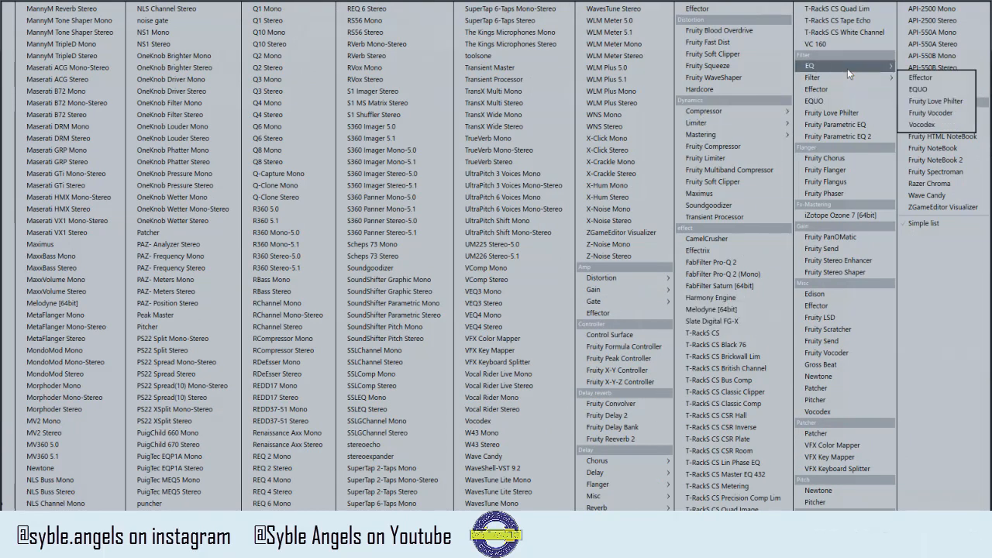
pyautogui.click(925, 91)
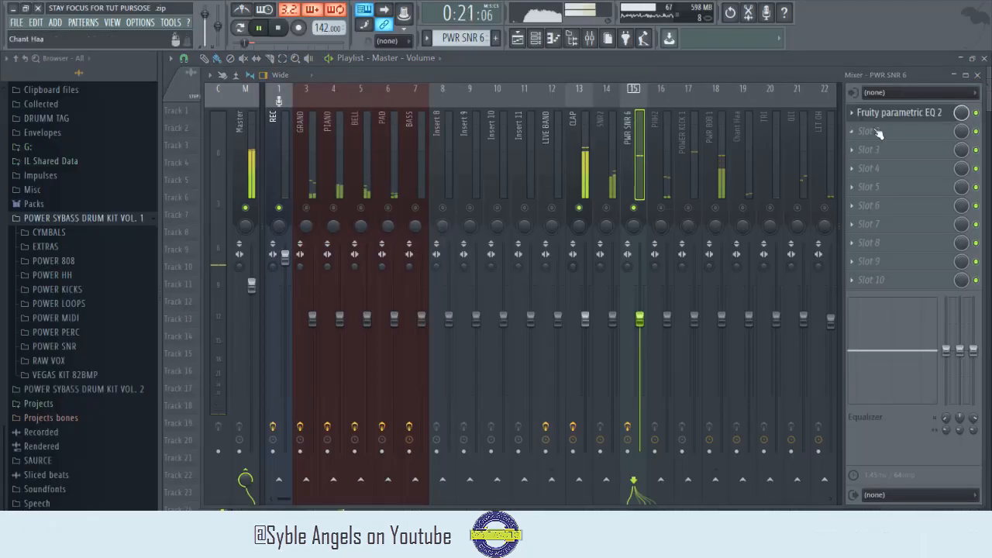
pyautogui.click(977, 74)
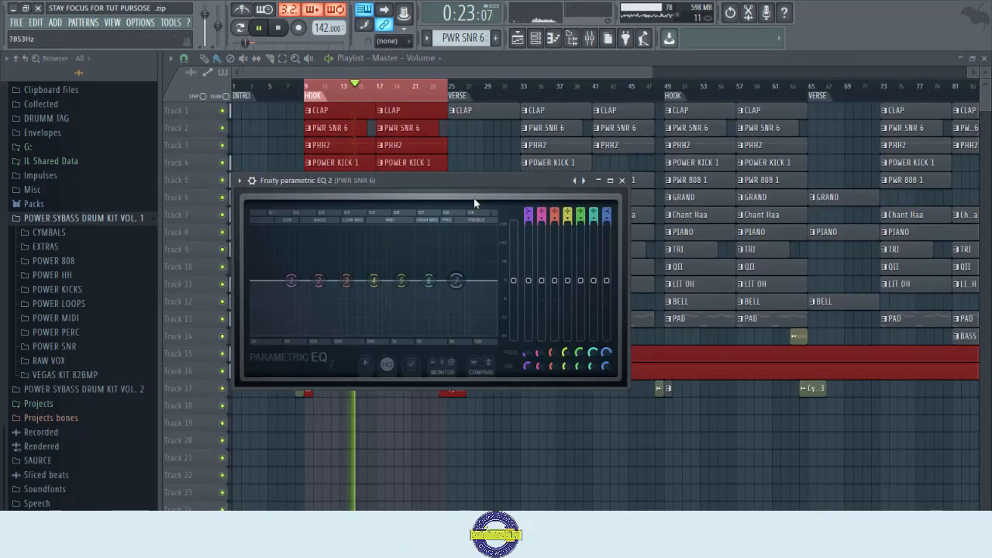
pyautogui.moveTo(481, 181); pyautogui.dragTo(631, 170)
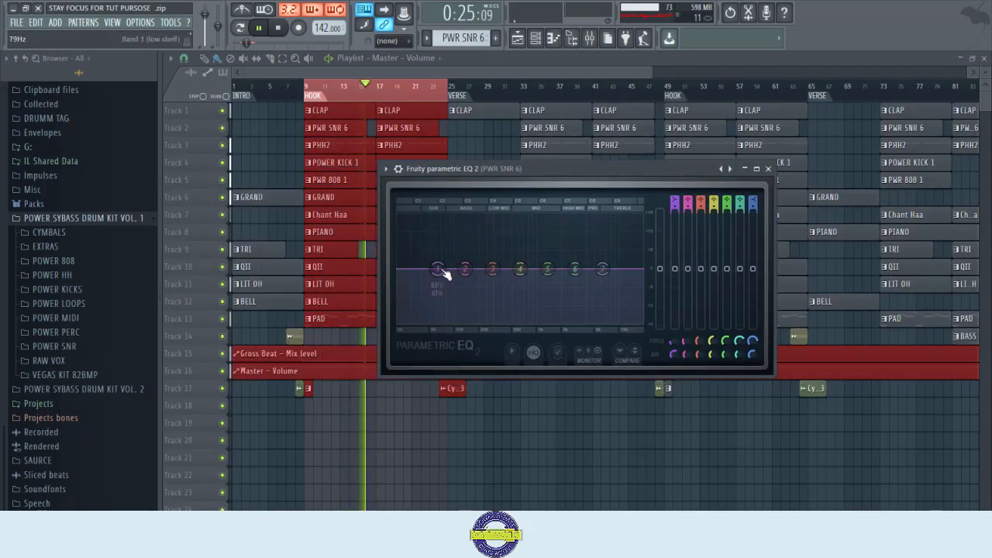
# - Shape PWR SNR 6's EQ with a band 1 low cut at about 250 Hz and gentle boosts at about 415 Hz and 6.4 kHz
pyautogui.moveTo(445, 274); pyautogui.dragTo(486, 321)
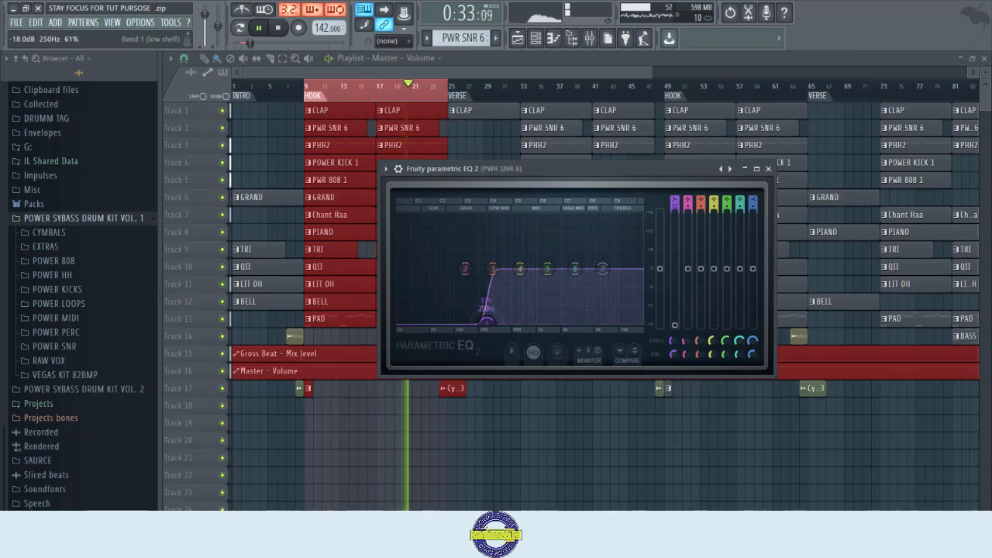
pyautogui.moveTo(520, 269); pyautogui.dragTo(505, 261)
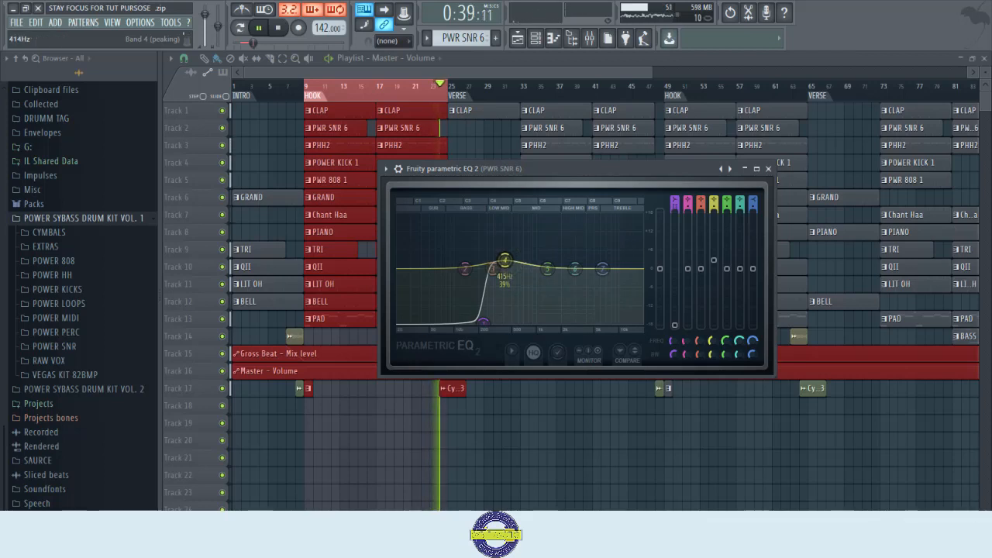
pyautogui.moveTo(548, 269); pyautogui.dragTo(608, 266)
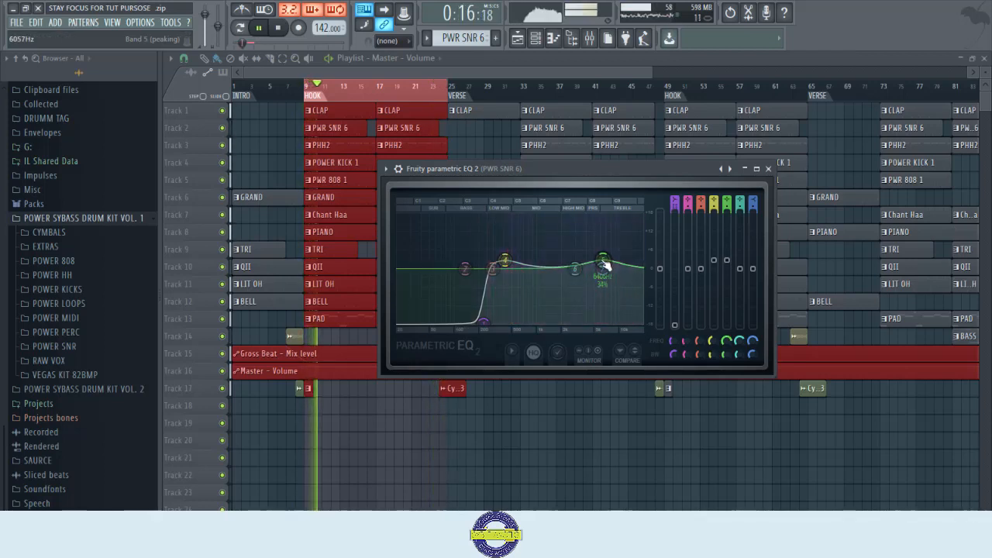
pyautogui.scroll(-2, 607, 266)
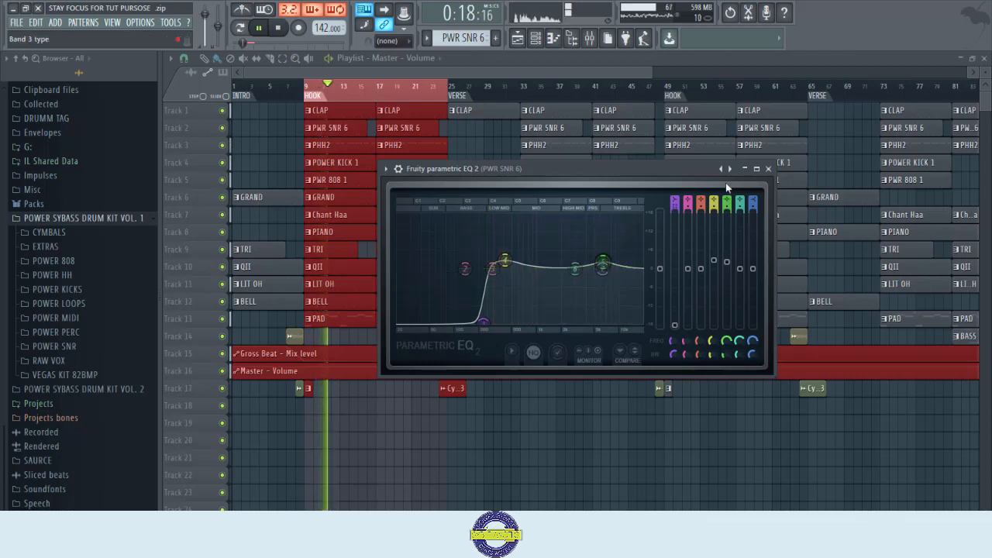
pyautogui.press('Escape')
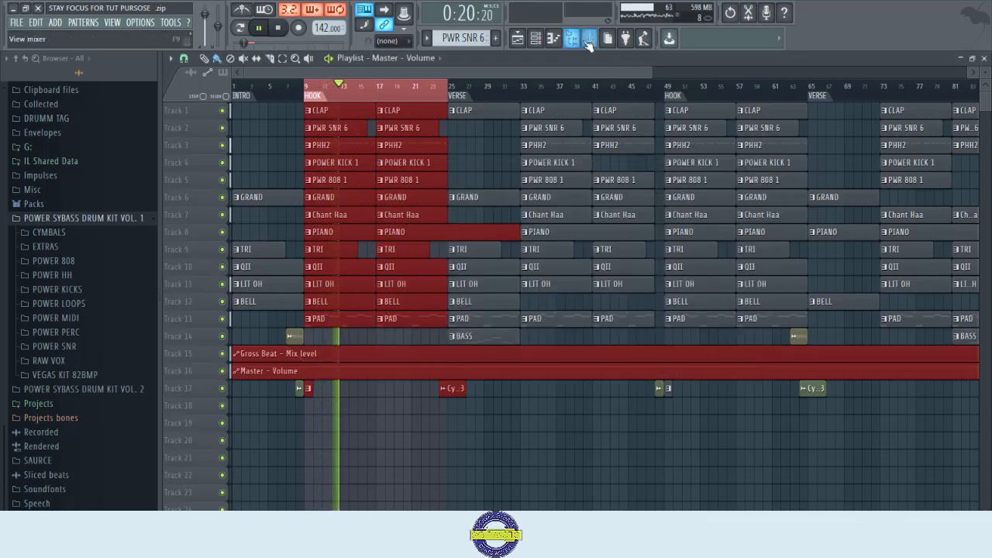
# - Bring back the mixer and unmute the SNR2 track, leaving it selected
pyautogui.click(589, 38)
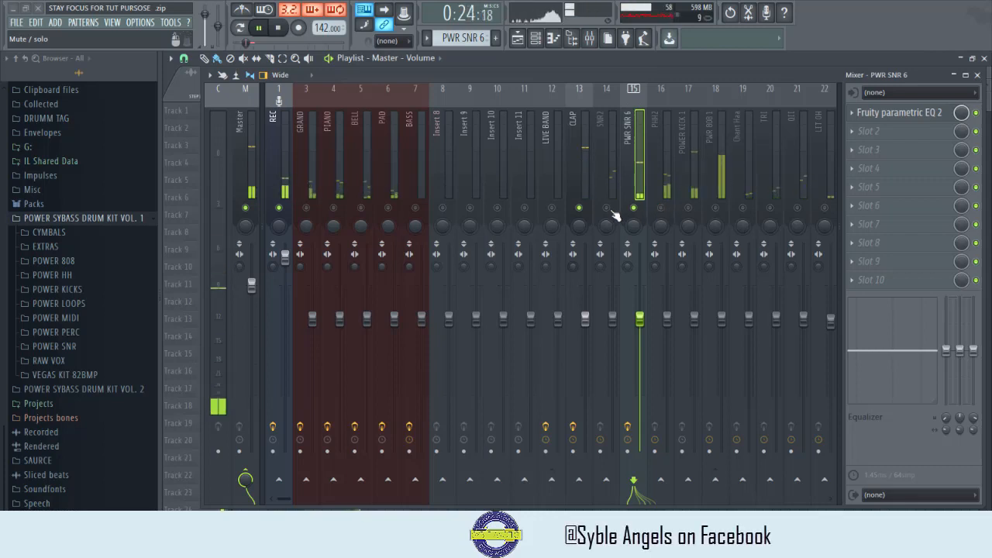
pyautogui.click(609, 180)
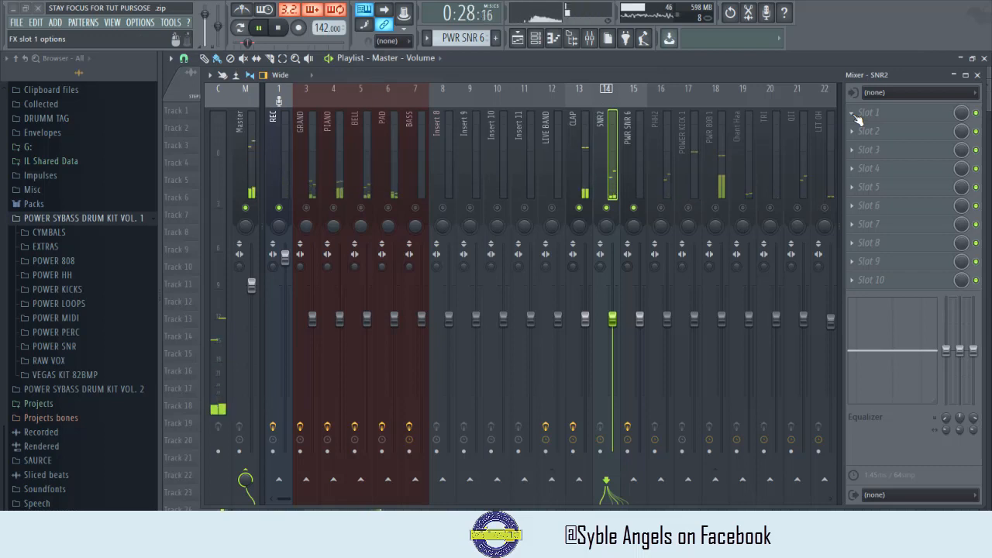
pyautogui.click(582, 170)
pyautogui.click(602, 162)
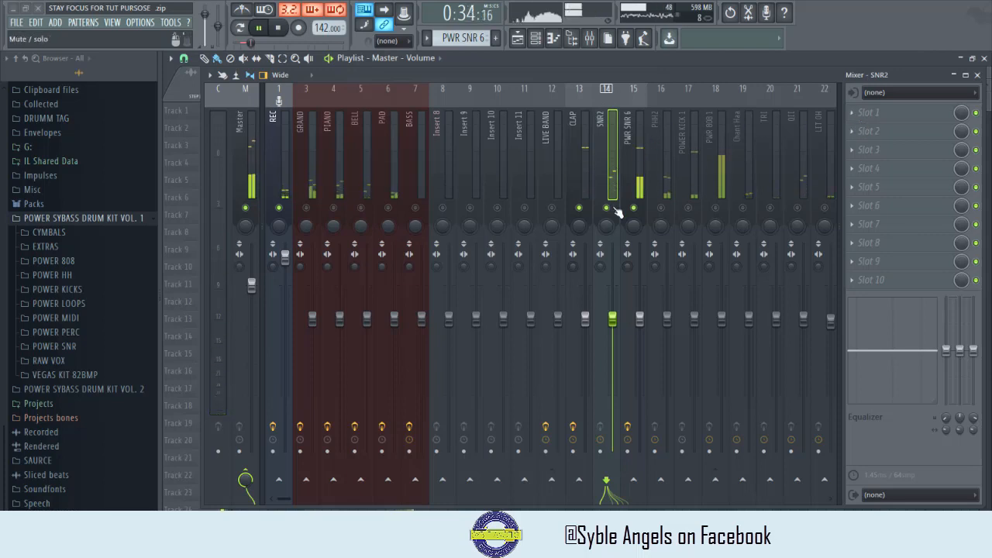
# - Load Fruity Parametric EQ 2 in SNR2's first effect slot and close the mixer
pyautogui.click(854, 131)
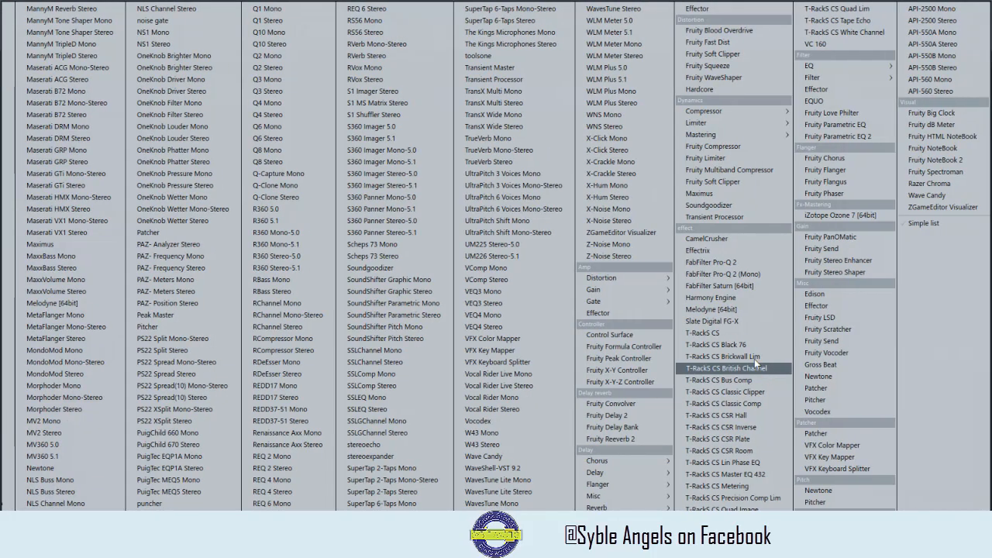
pyautogui.moveTo(876, 66)
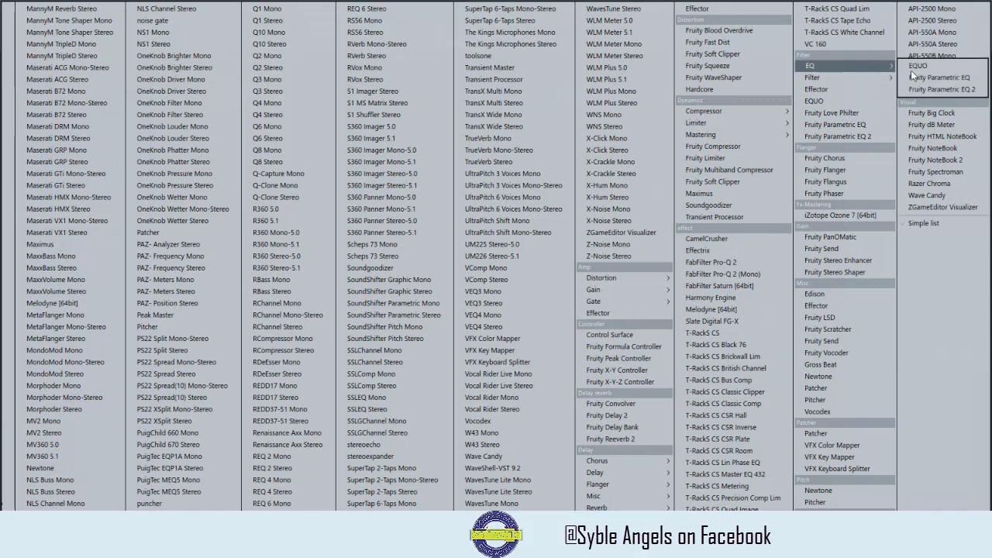
pyautogui.click(928, 88)
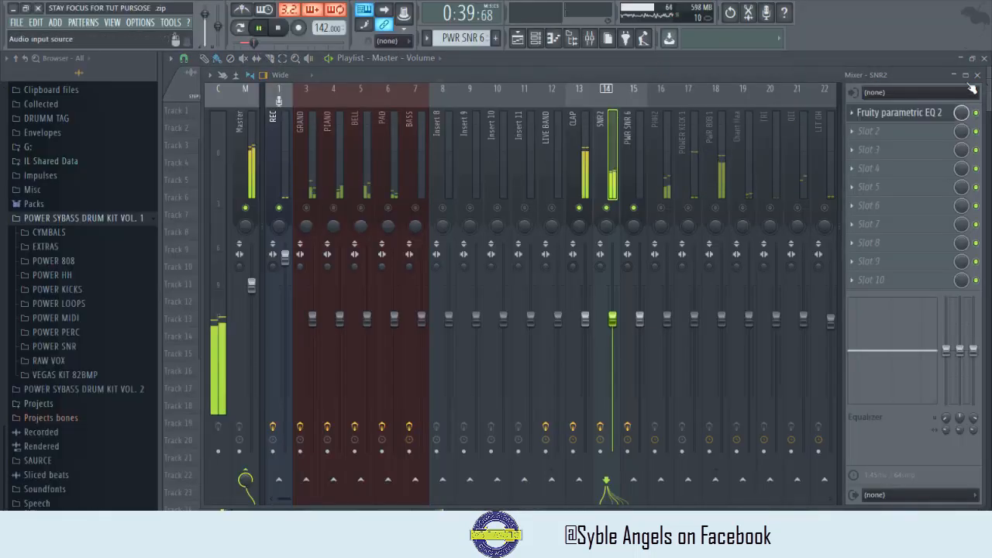
pyautogui.click(983, 59)
# - Place SNR2's EQ window over the playlist and cut the track's low end with band 1
pyautogui.click(553, 148)
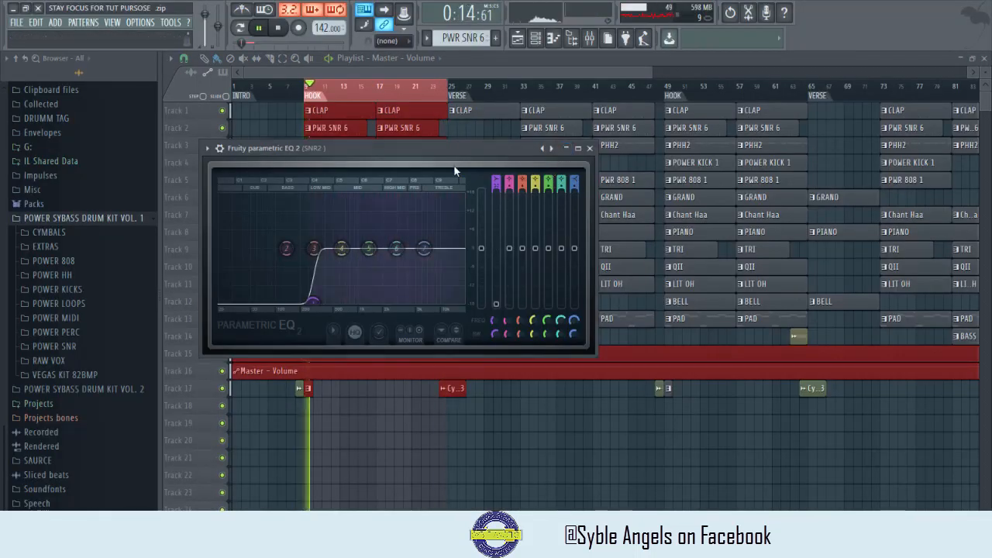
pyautogui.moveTo(559, 148); pyautogui.dragTo(755, 168)
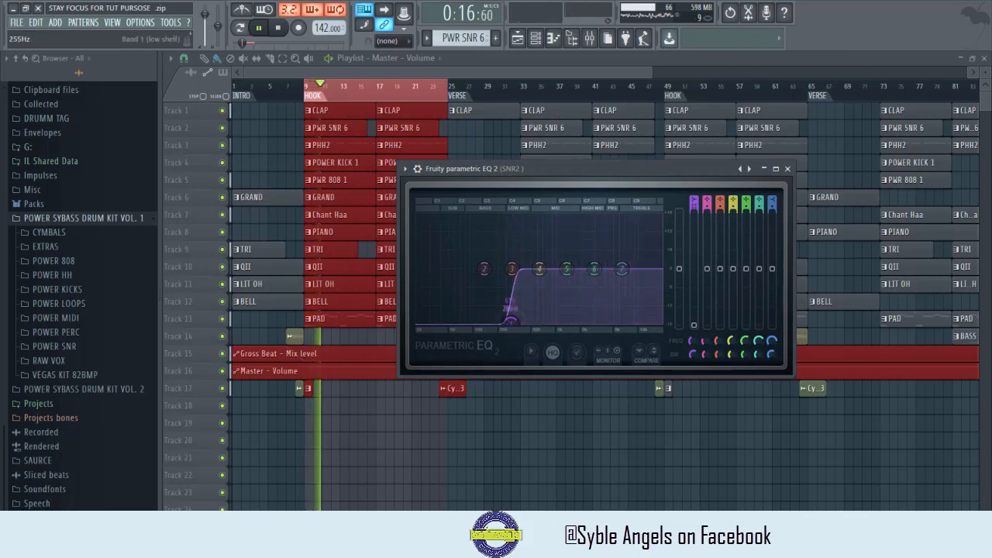
pyautogui.moveTo(512, 324); pyautogui.dragTo(496, 320)
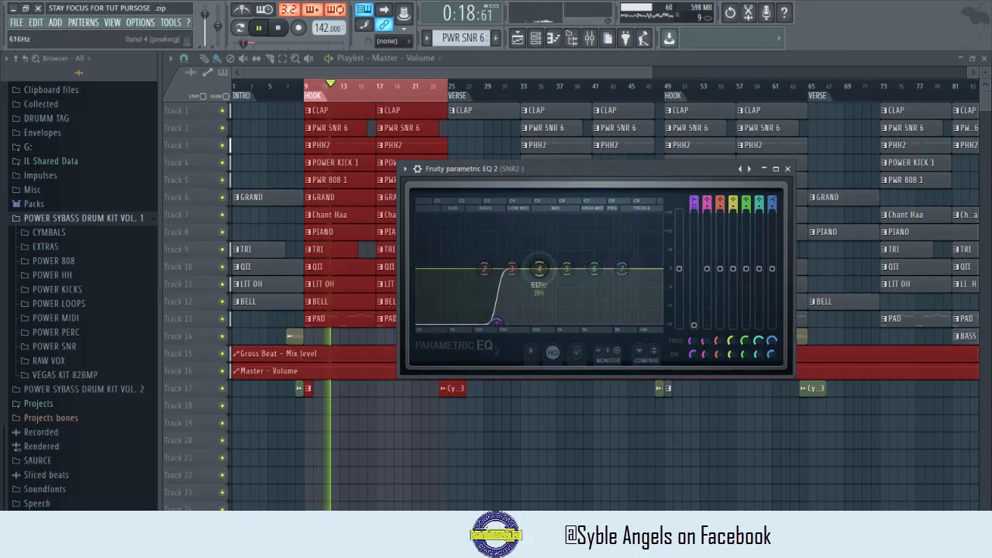
# - Add a gentle band 4 boost at around 1 kHz to SNR2's EQ and close the EQ window
pyautogui.moveTo(540, 269); pyautogui.dragTo(555, 262)
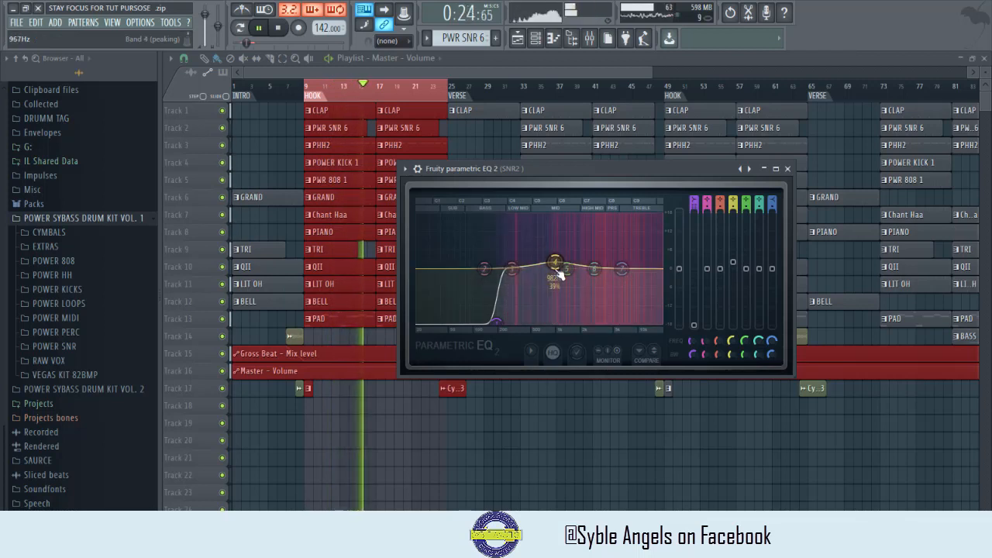
pyautogui.moveTo(555, 262); pyautogui.dragTo(561, 257)
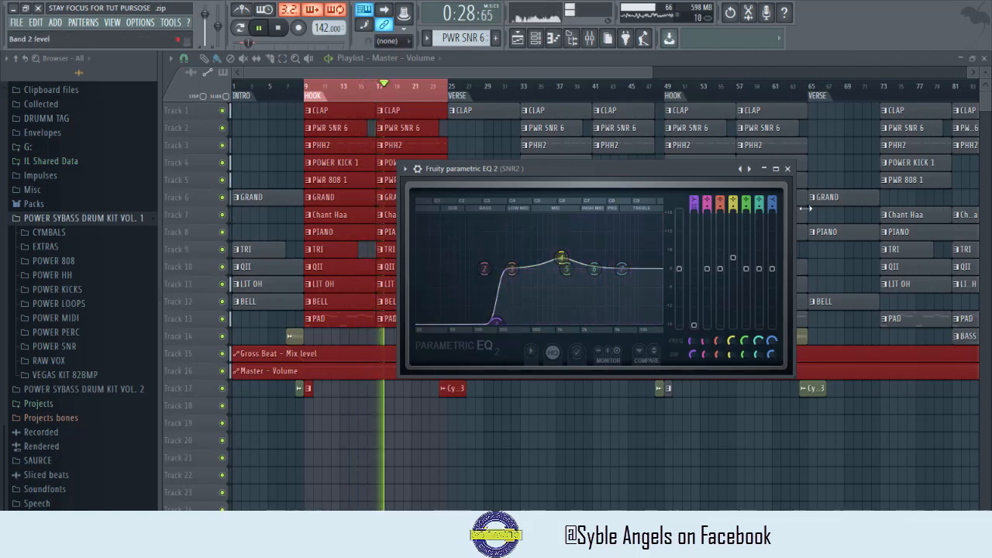
pyautogui.click(788, 168)
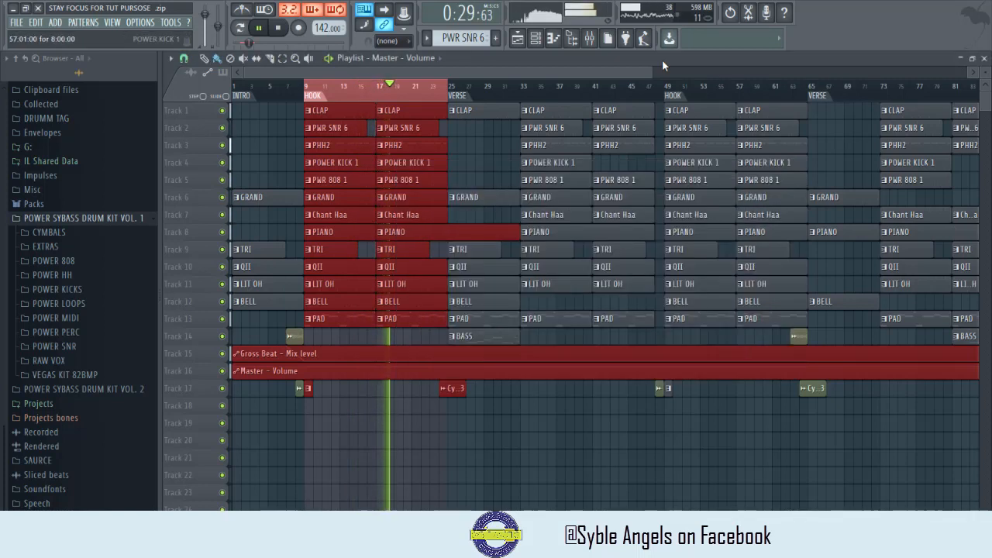
# - Bring back the mixer, select PHH2 and unmute it while muting CLAP, SNR2 and PWR SNR 6
pyautogui.click(590, 38)
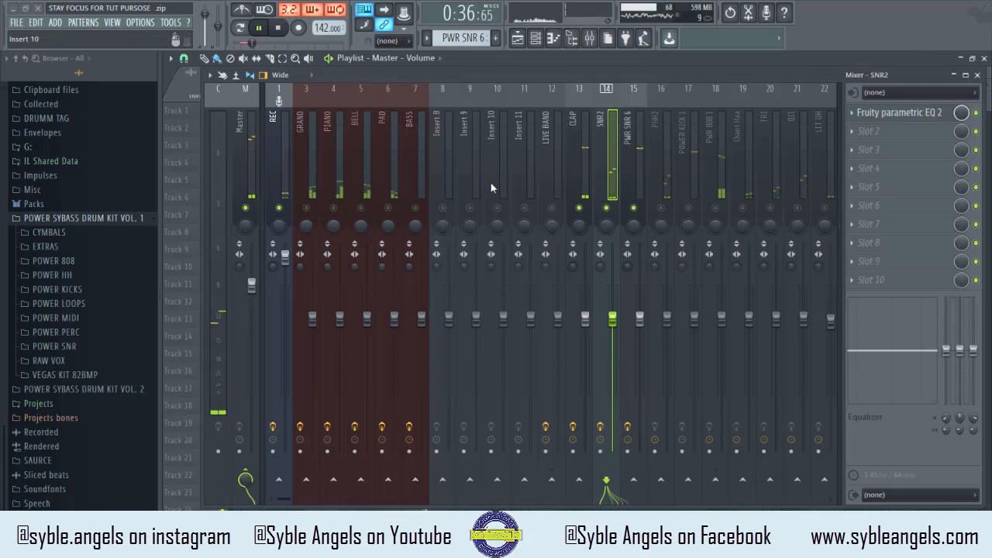
pyautogui.click(662, 208)
pyautogui.click(664, 180)
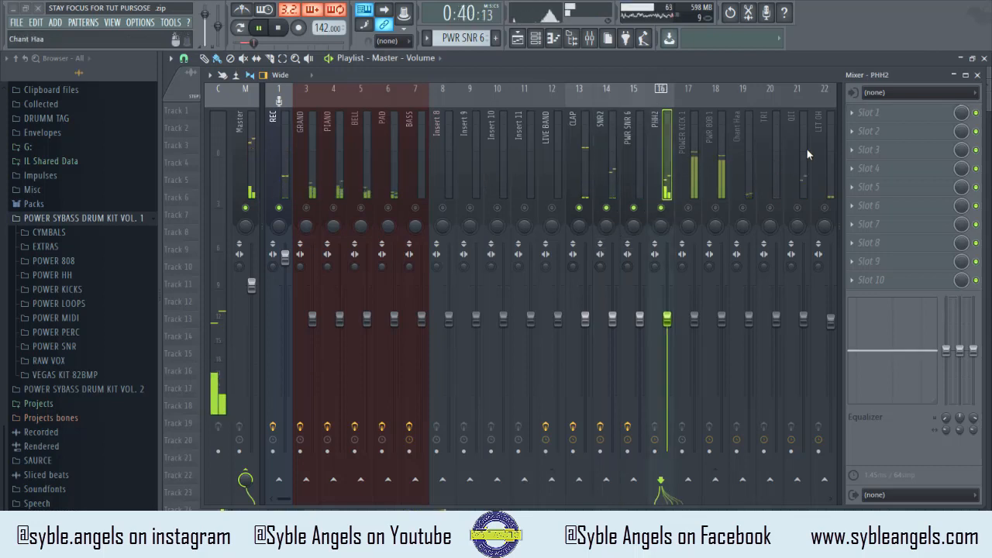
pyautogui.click(634, 207)
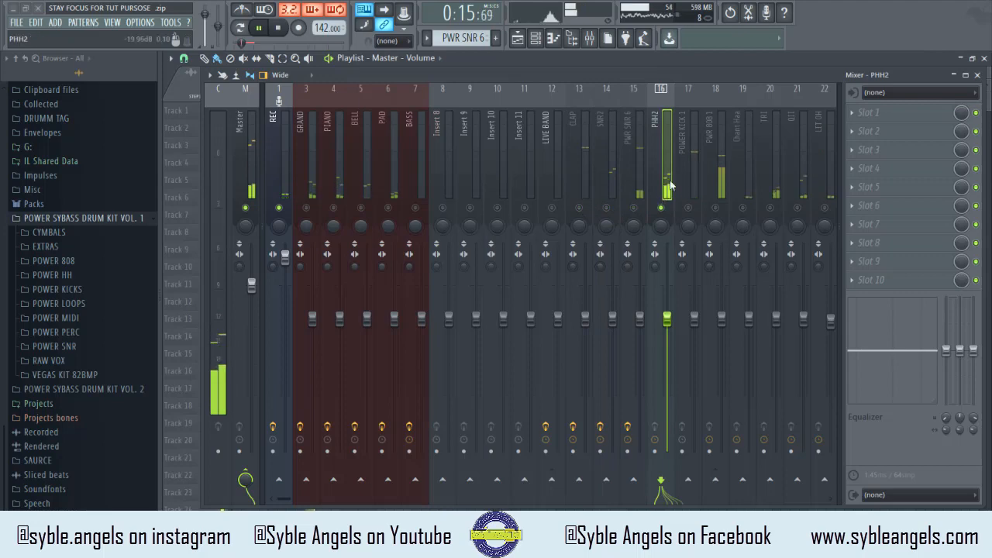
# - Load Fruity Parametric EQ 2 in PHH2's first effect slot and close the mixer
pyautogui.click(853, 116)
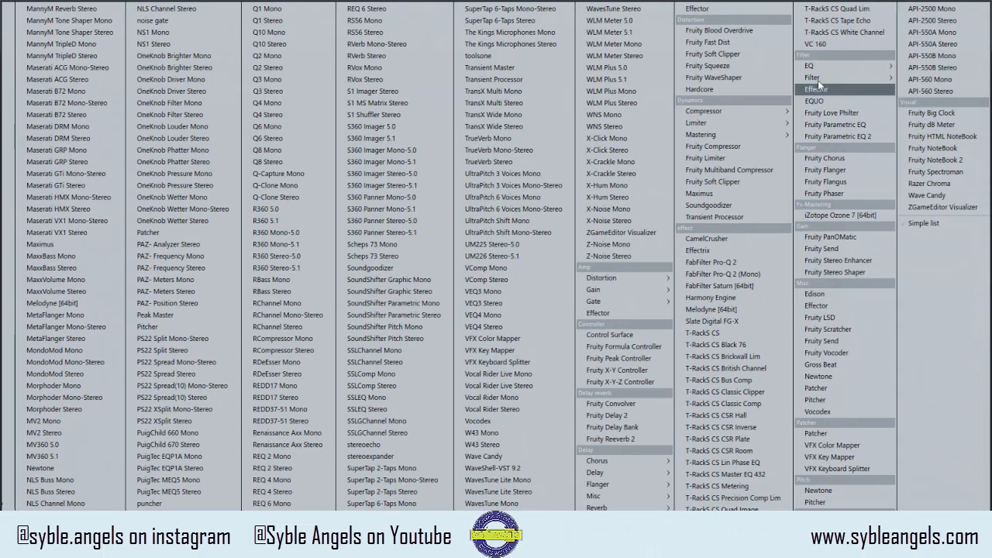
pyautogui.moveTo(874, 70)
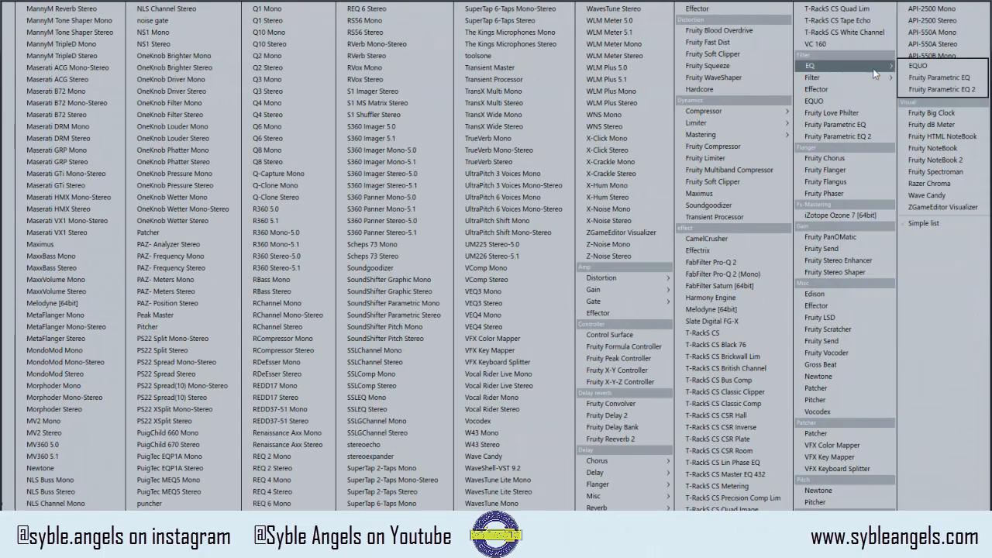
pyautogui.click(942, 89)
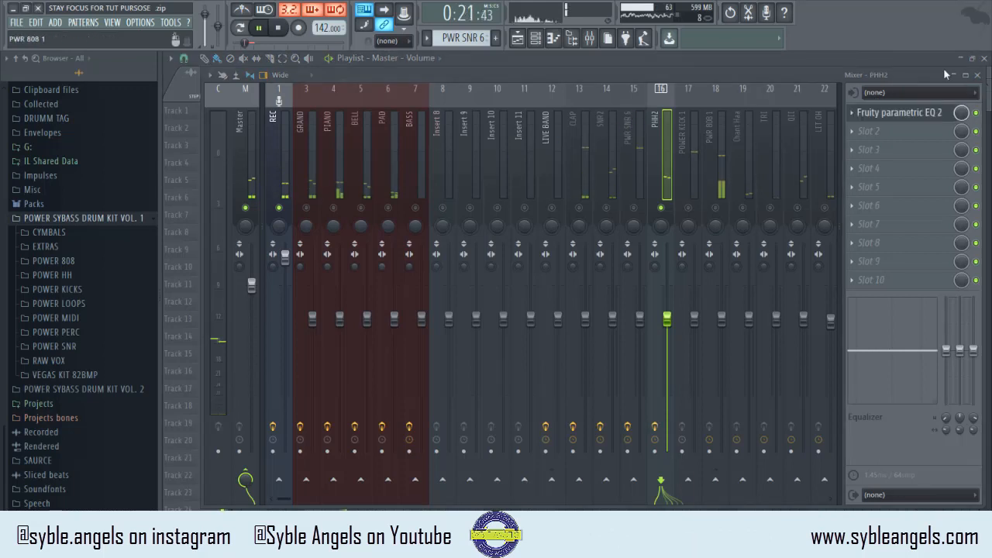
pyautogui.click(977, 74)
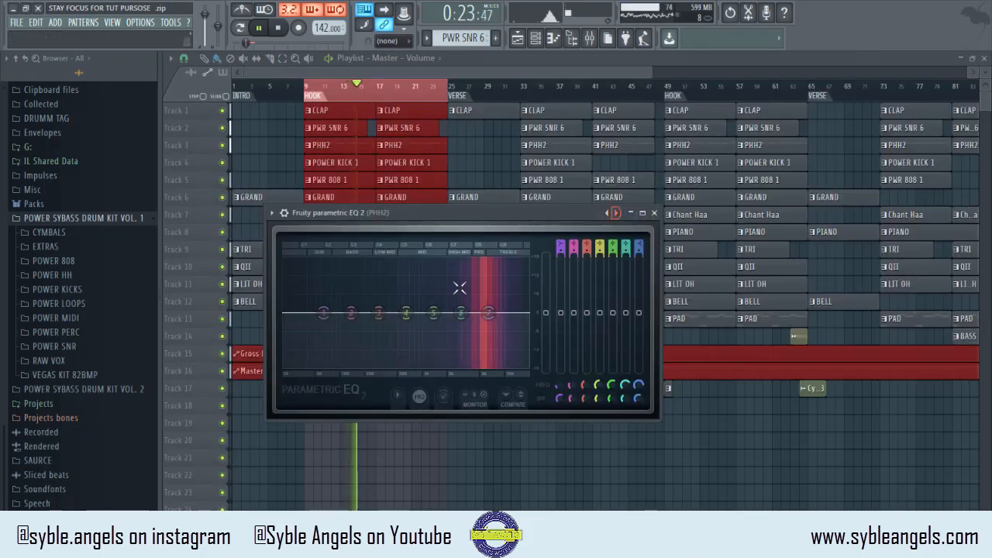
# - Shape PHH2's EQ with a band 1 low cut and a band 5 boost of about 3.4 dB at 8.6 kHz, then close it
pyautogui.moveTo(323, 313); pyautogui.dragTo(452, 362)
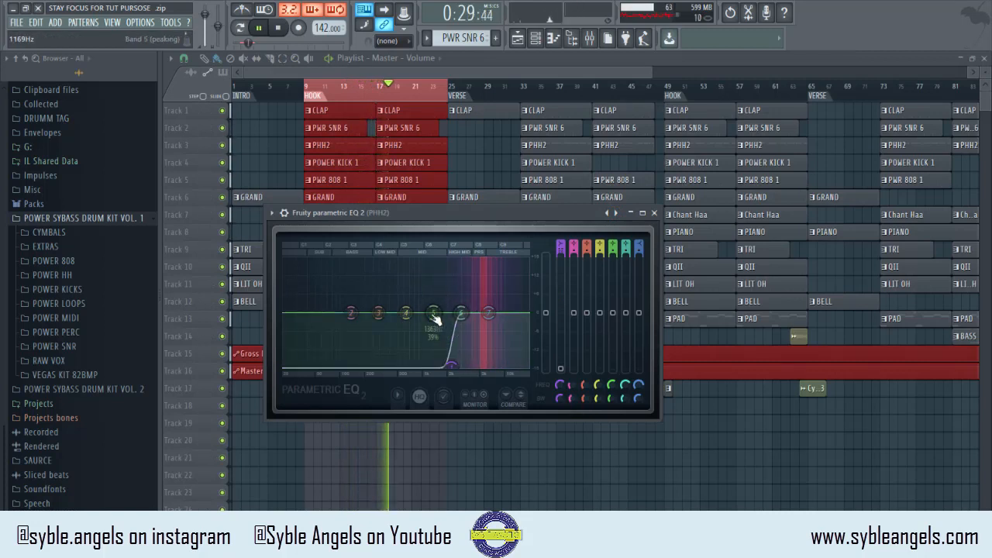
pyautogui.moveTo(436, 318); pyautogui.dragTo(500, 302)
pyautogui.scroll(-3, 500, 302)
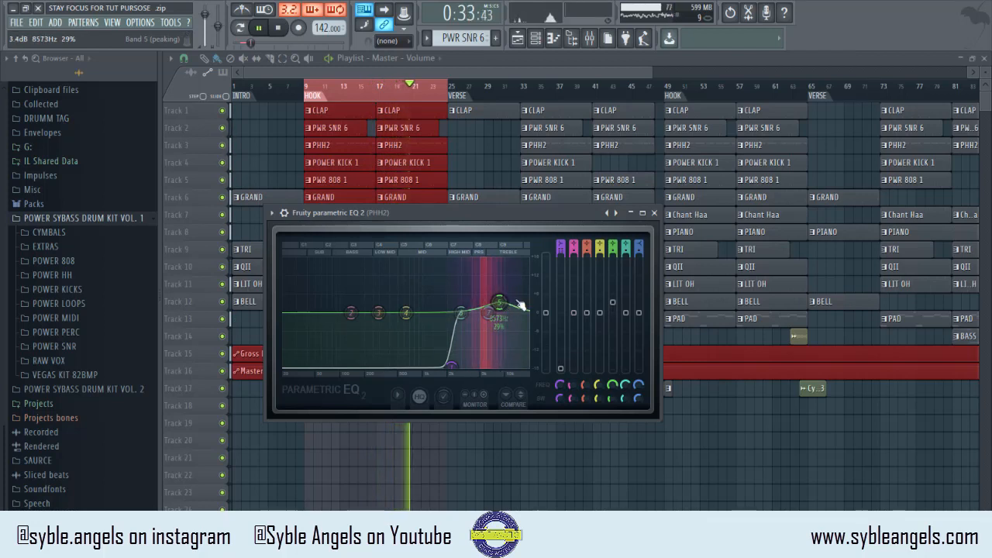
pyautogui.click(654, 213)
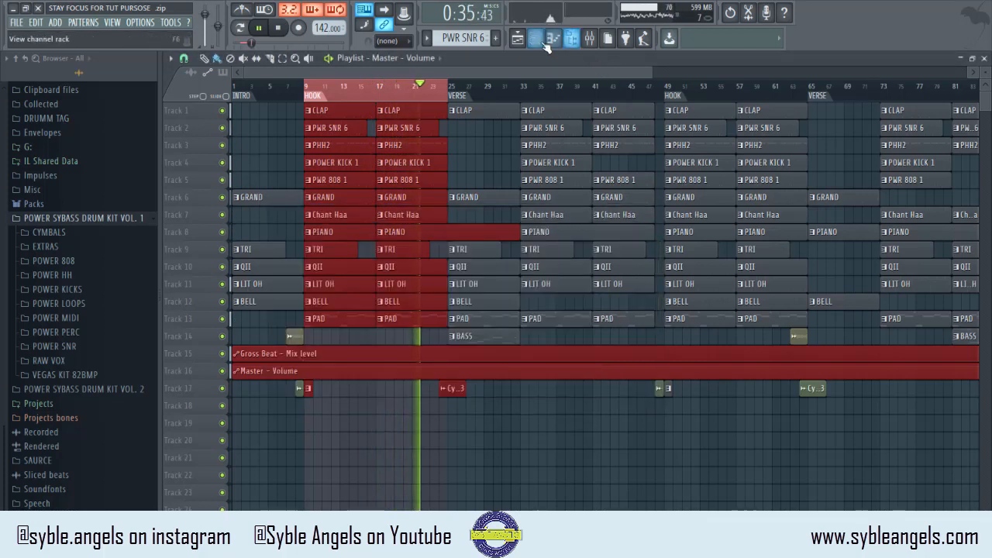
# - Bring back the mixer and unmute CLAP, SNR2 and PWR SNR 6 so they play with PHH2
pyautogui.click(572, 38)
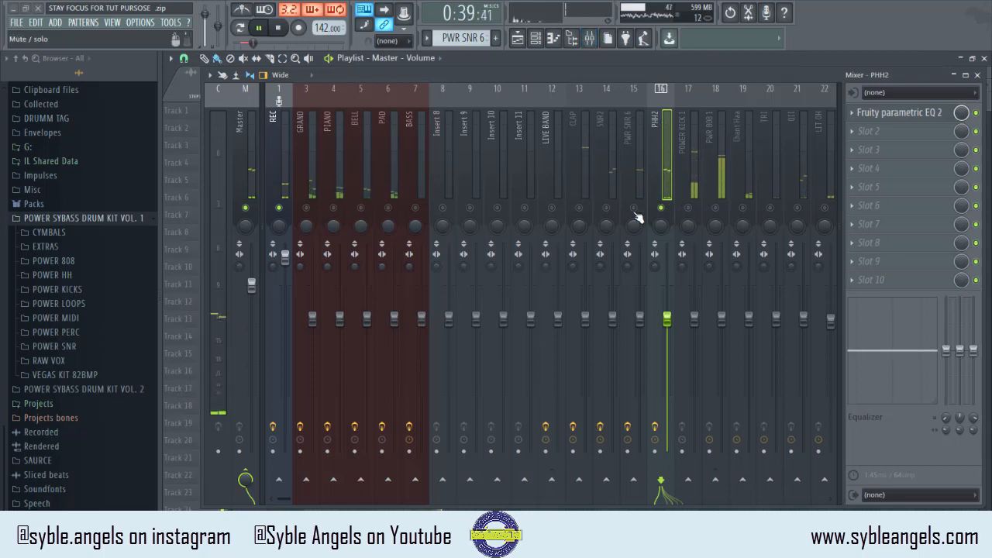
pyautogui.scroll(-5, 590, 169)
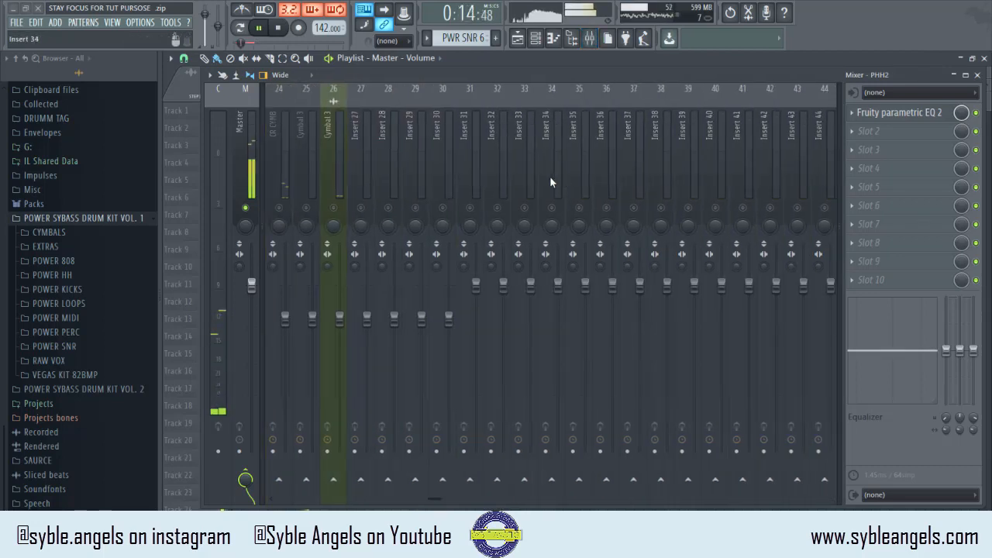
pyautogui.scroll(5, 550, 176)
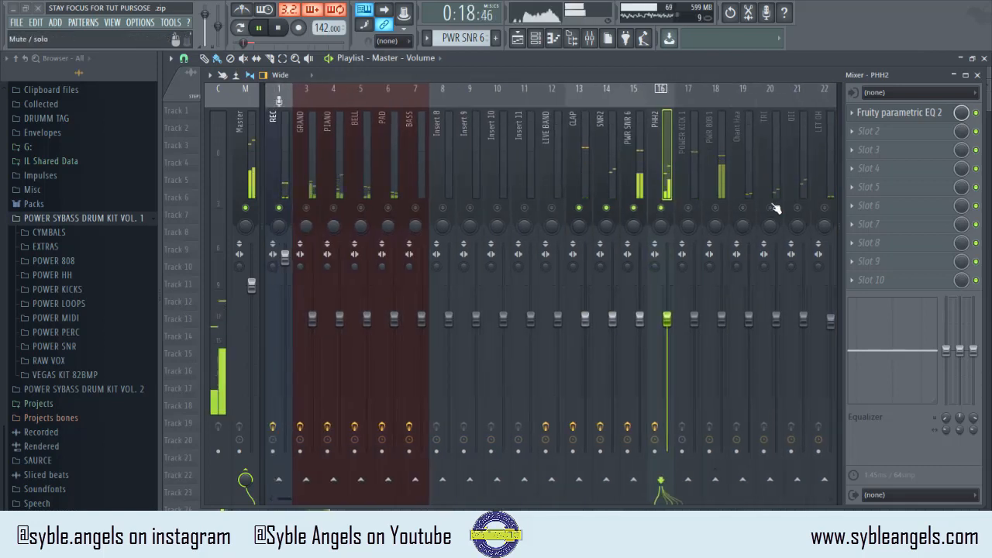
# - Unmute the TRI, QII and LIT OH tracks and select LIT OH
pyautogui.click(772, 155)
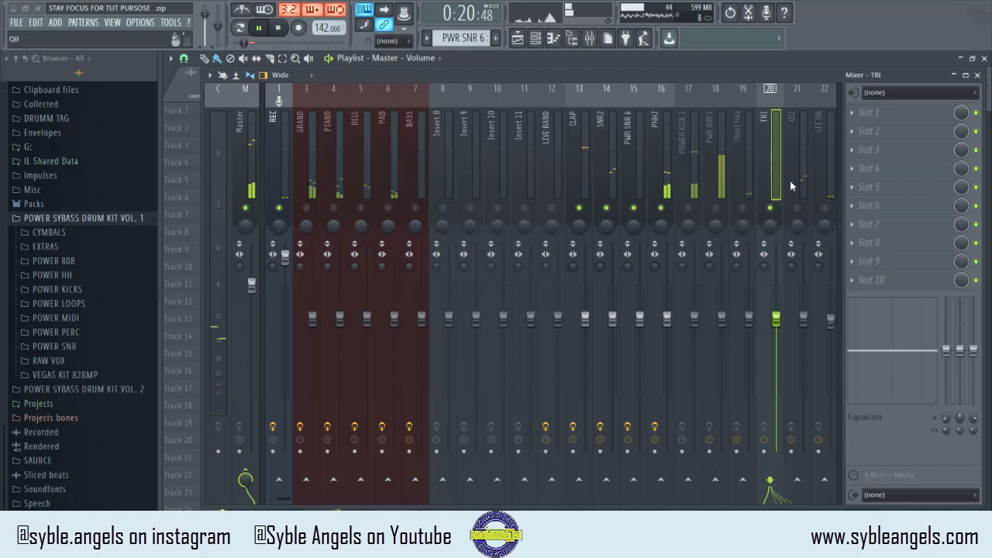
pyautogui.scroll(-3, 749, 172)
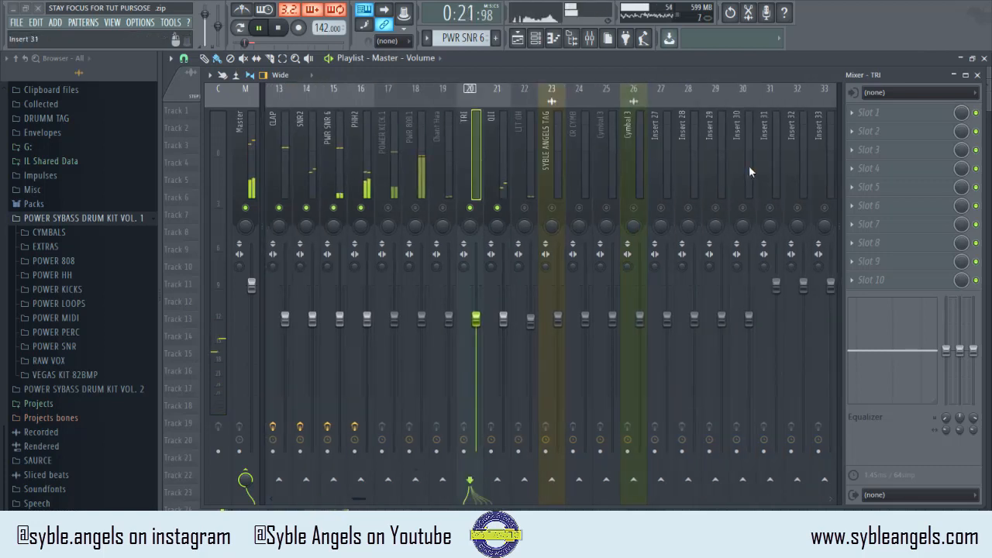
pyautogui.click(525, 207)
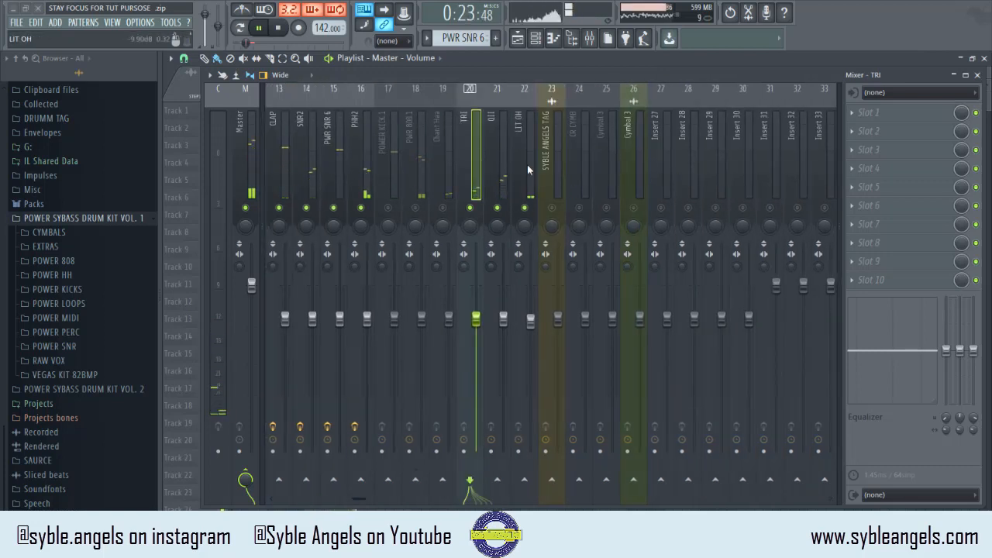
pyautogui.click(442, 208)
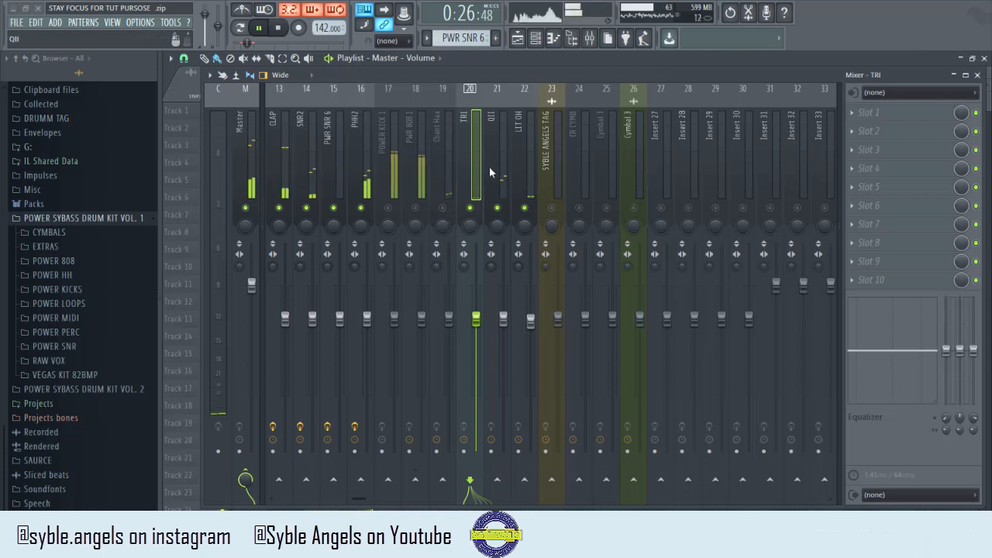
pyautogui.click(494, 167)
pyautogui.click(521, 166)
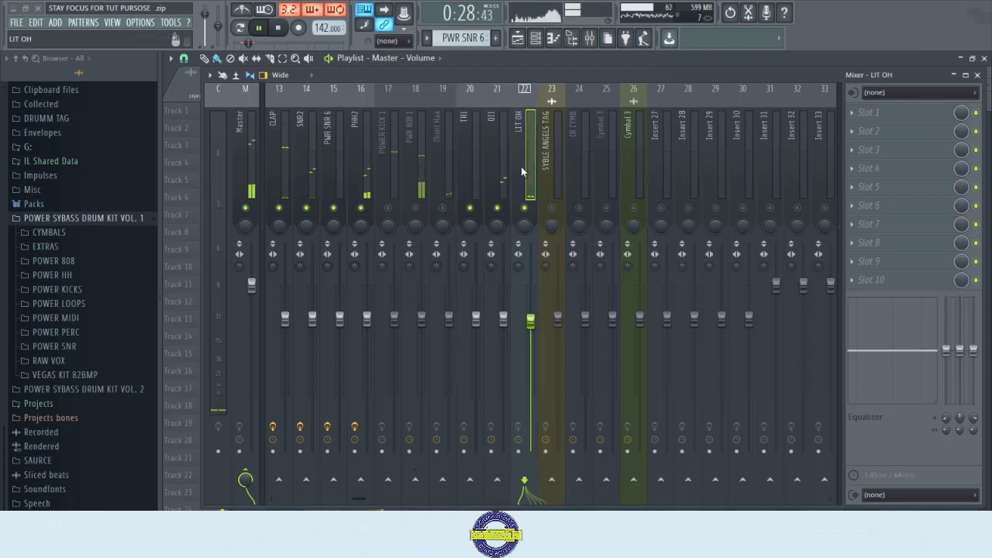
pyautogui.hscroll(-4, 521, 167)
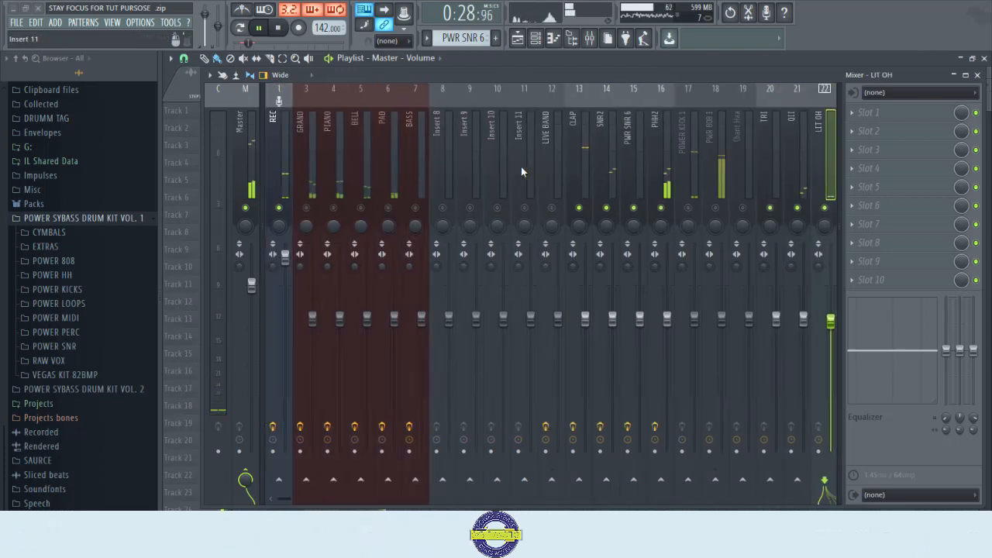
# - Unmute and select PWR 808 1, load Fruity Parametric EQ 2 in its first effect slot and close the mixer
pyautogui.click(722, 190)
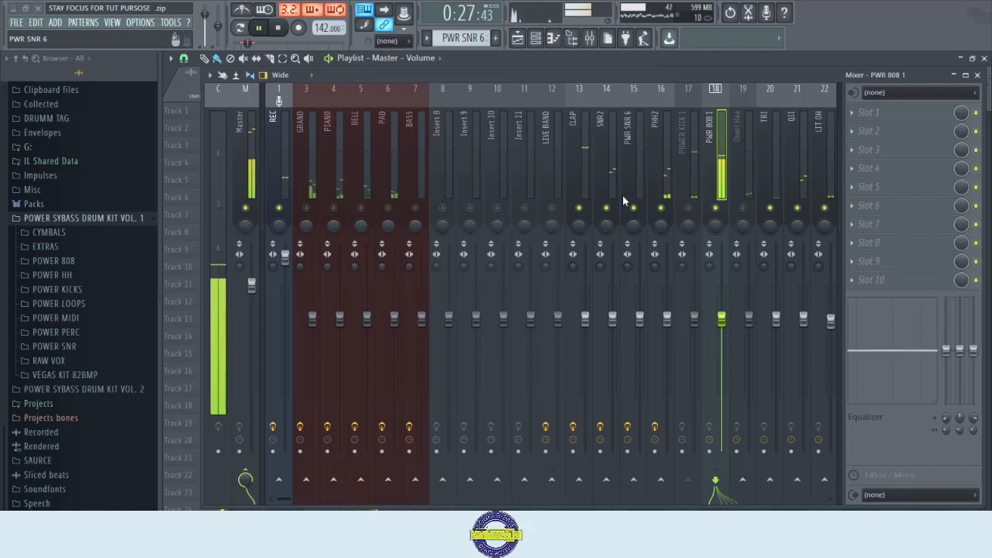
pyautogui.click(861, 117)
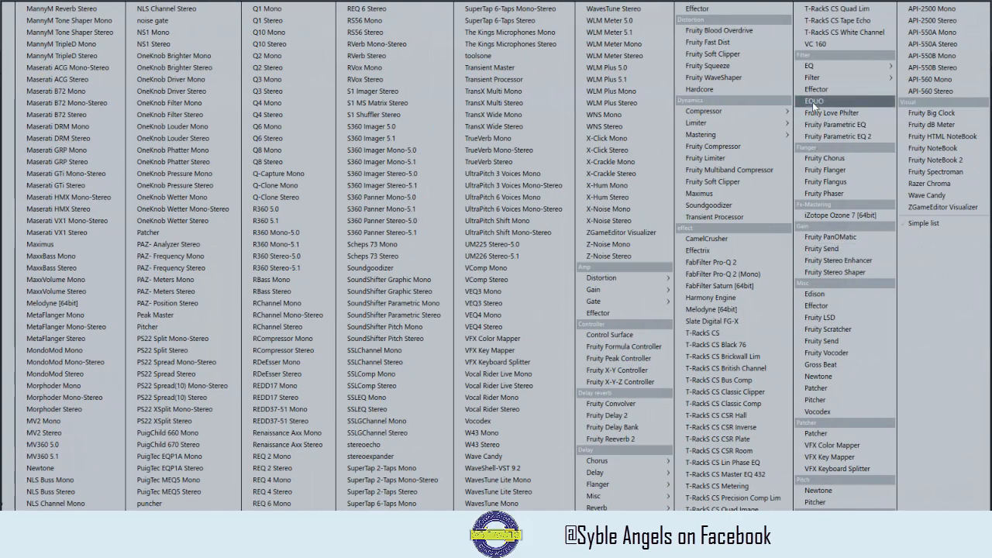
pyautogui.moveTo(818, 60)
pyautogui.click(940, 90)
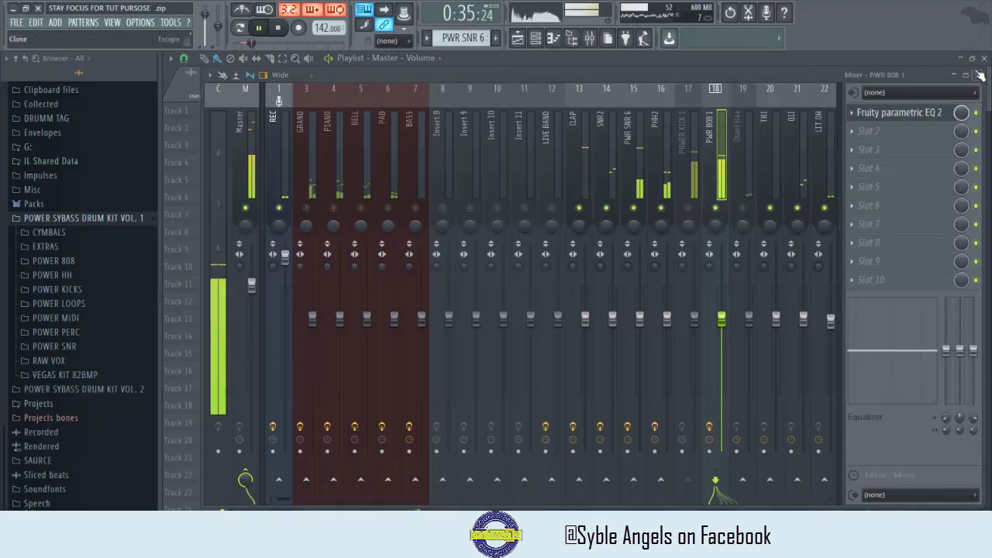
pyautogui.click(903, 112)
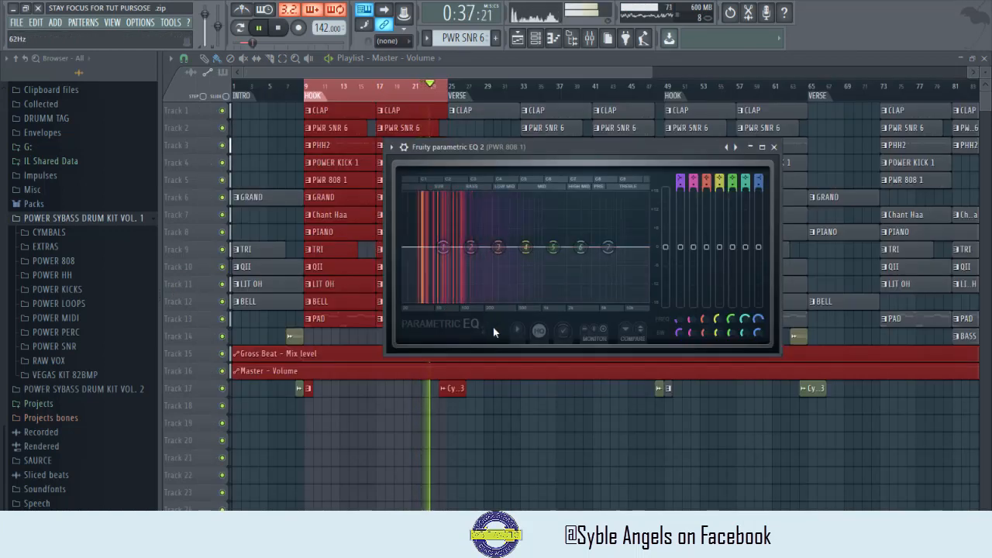
# - Give PWR 808 1's EQ a steep band 1 low cut at about 30 Hz and a slight band 2 boost at about 63 Hz
pyautogui.click(515, 328)
pyautogui.click(547, 349)
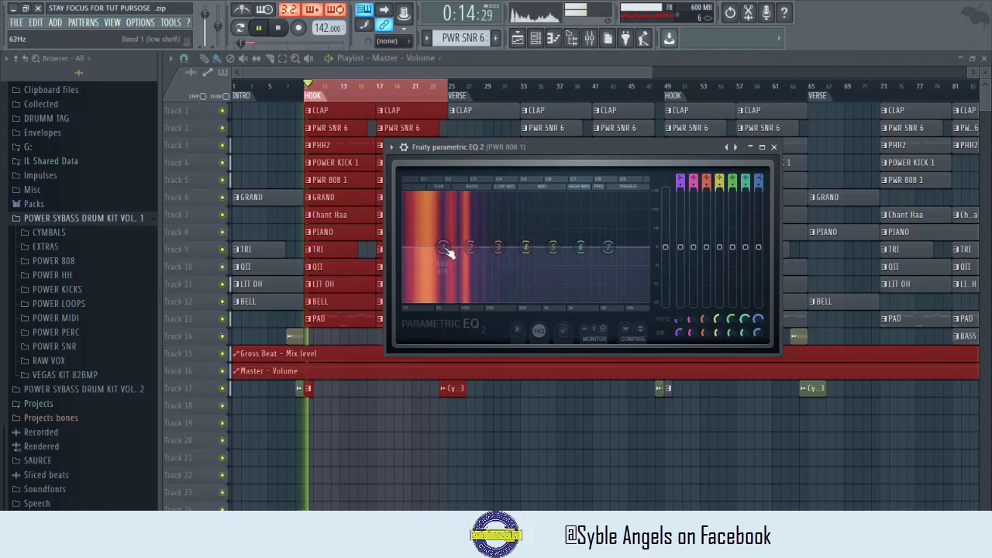
pyautogui.moveTo(438, 249); pyautogui.dragTo(403, 296)
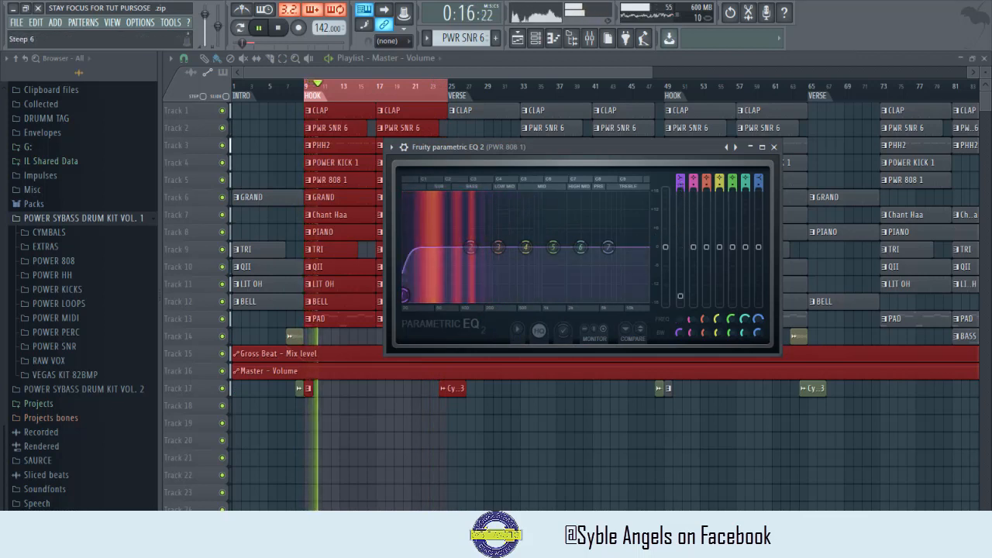
pyautogui.scroll(3, 411, 301)
pyautogui.moveTo(411, 301); pyautogui.dragTo(417, 298)
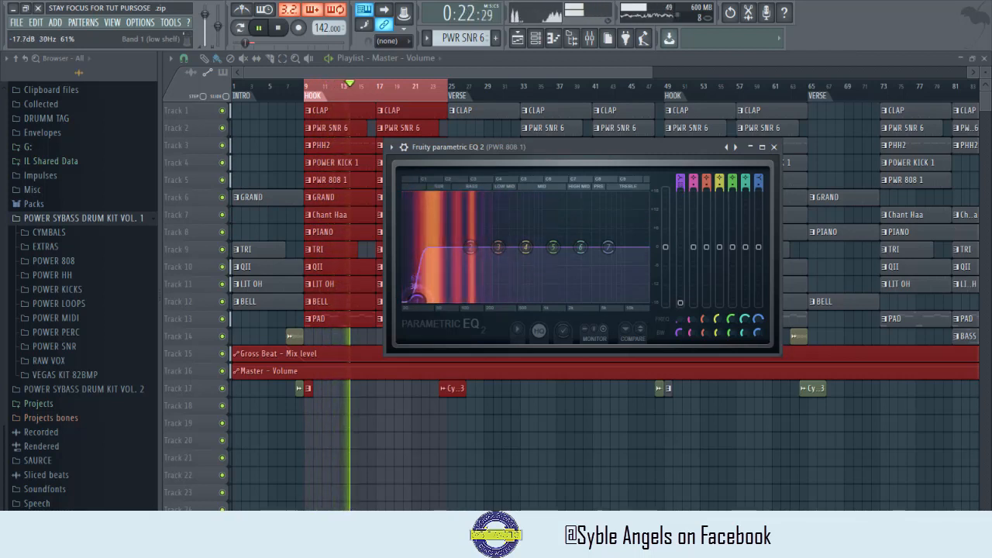
pyautogui.moveTo(471, 247); pyautogui.dragTo(442, 242)
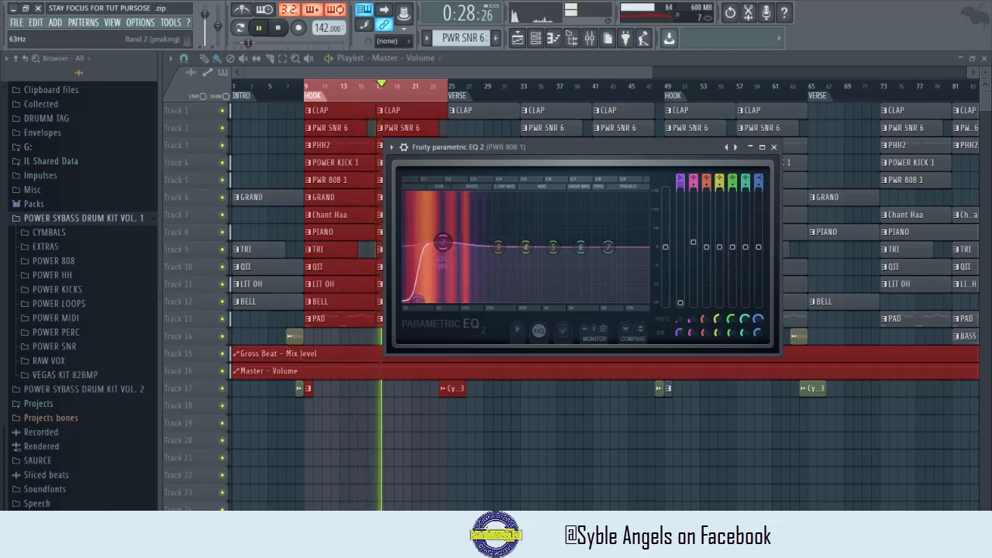
pyautogui.scroll(-2, 446, 246)
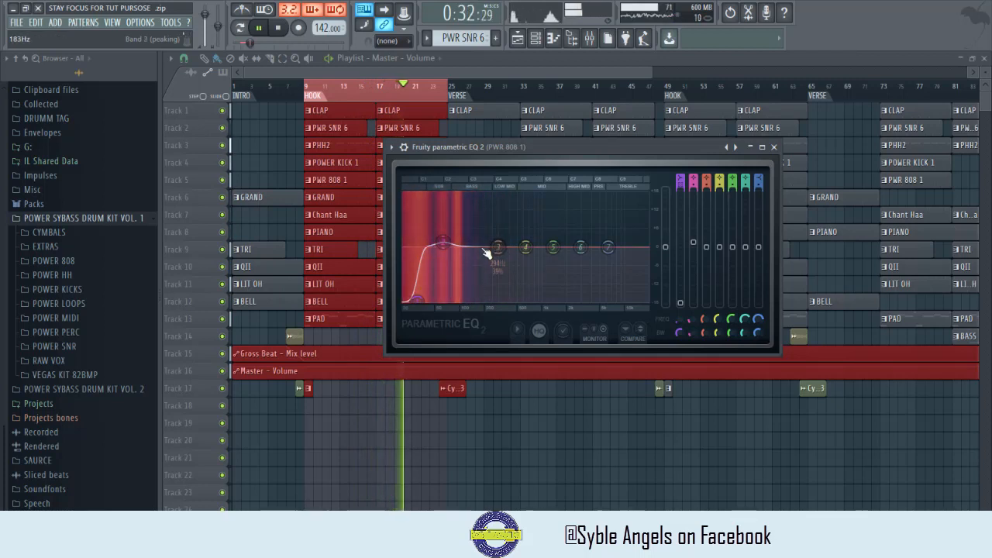
# - Add a band 7 high cut at about 3 kHz and a band 4 upper-mid boost to PWR 808 1's EQ, and close its window
pyautogui.moveTo(609, 246); pyautogui.dragTo(581, 302)
pyautogui.scroll(4, 605, 304)
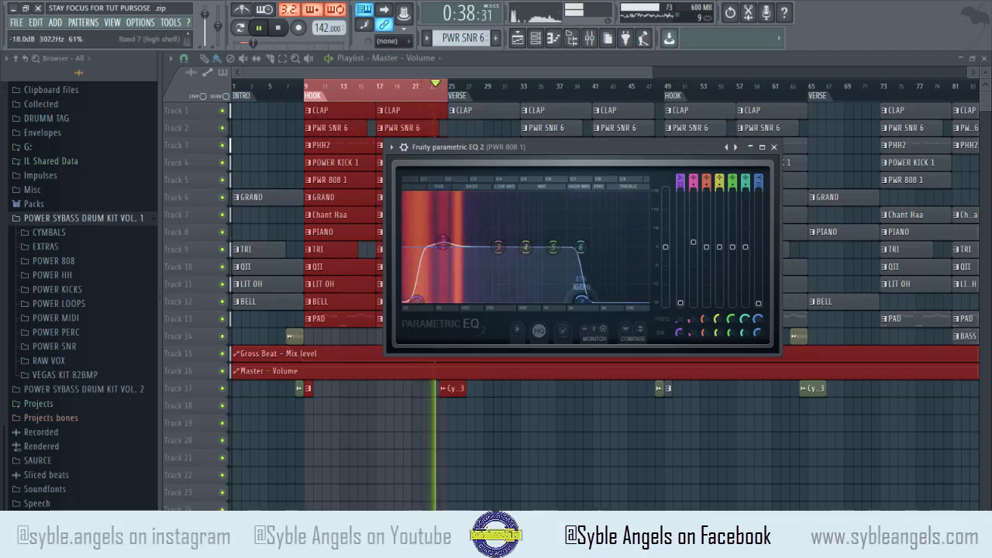
pyautogui.moveTo(526, 246); pyautogui.dragTo(550, 227)
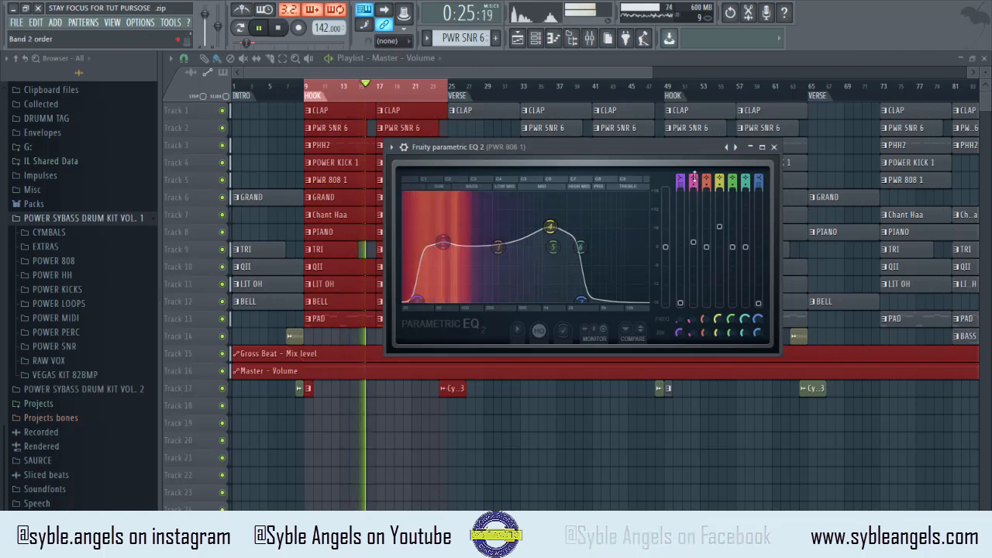
pyautogui.click(773, 147)
# - Open the mixer to check the remaining drum tracks and stop playback
pyautogui.click(590, 38)
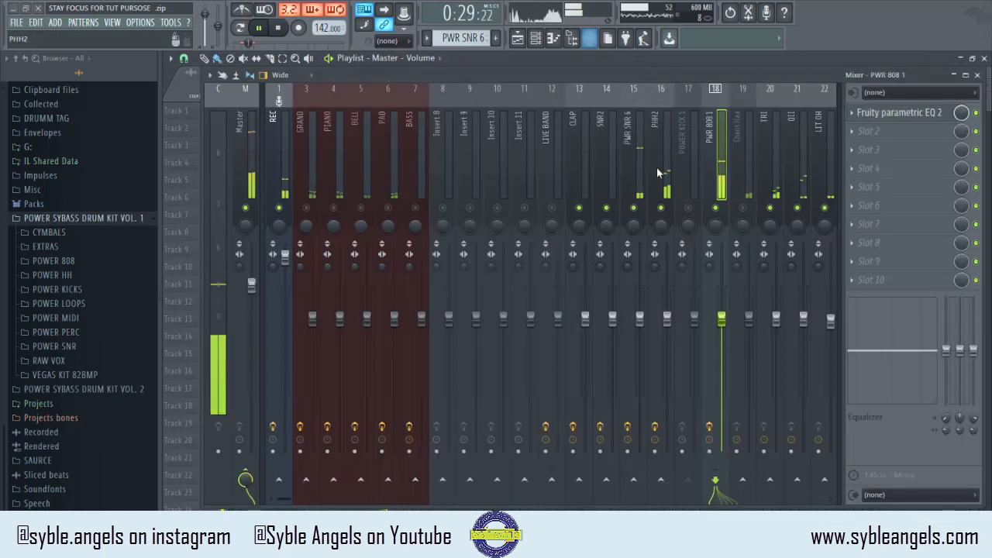
pyautogui.scroll(-4, 679, 186)
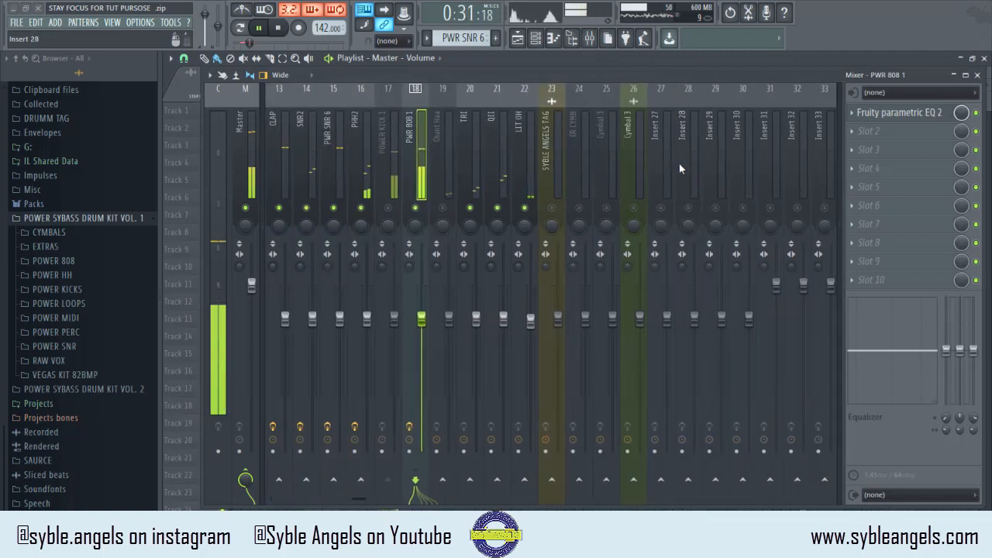
pyautogui.scroll(-1, 647, 171)
pyautogui.scroll(5, 646, 165)
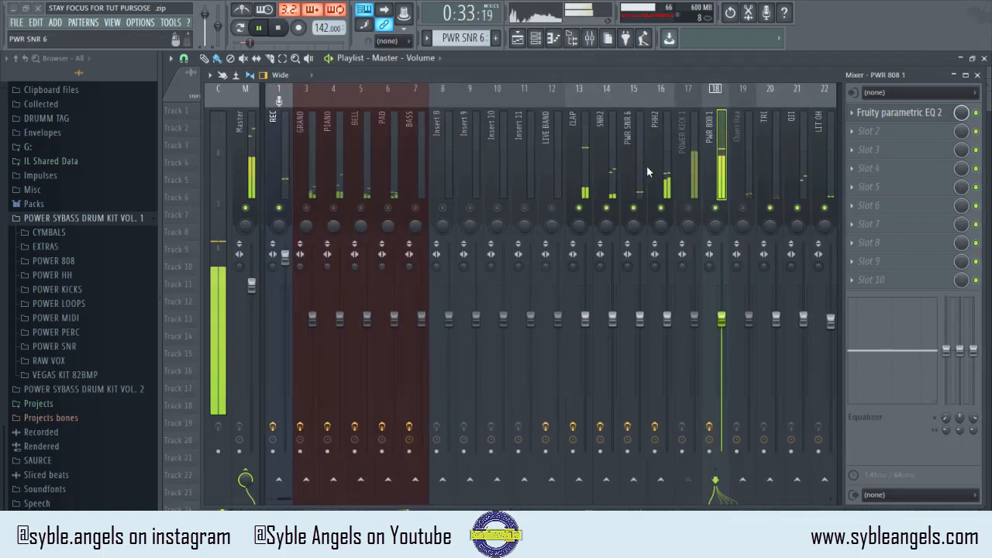
pyautogui.press('space')
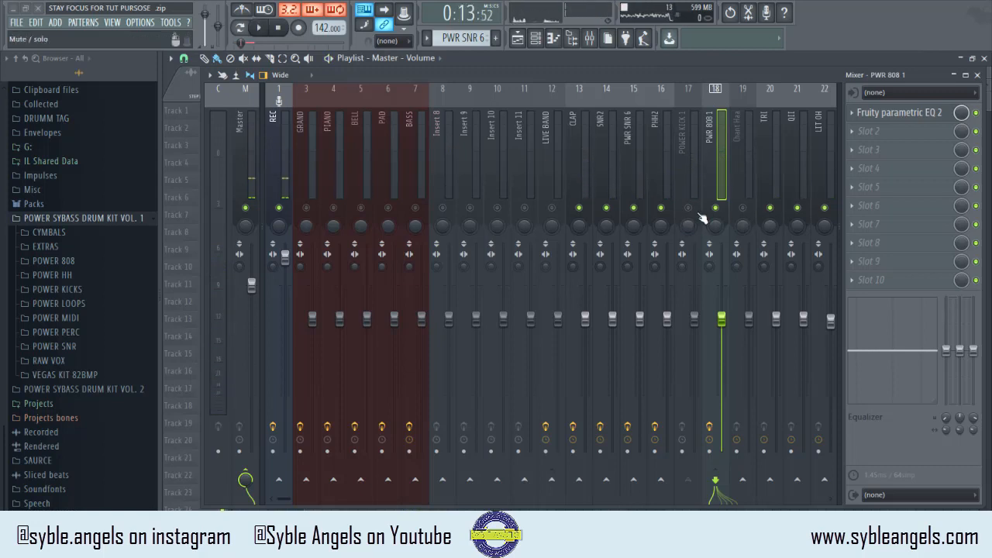
# - Keep the REC track active and unmute every mixer track from CLAP through Cymbal 3, leaving GRAND to LIVE BAND muted
pyautogui.keyDown('ctrl'); pyautogui.click(579, 209); pyautogui.keyUp('ctrl')
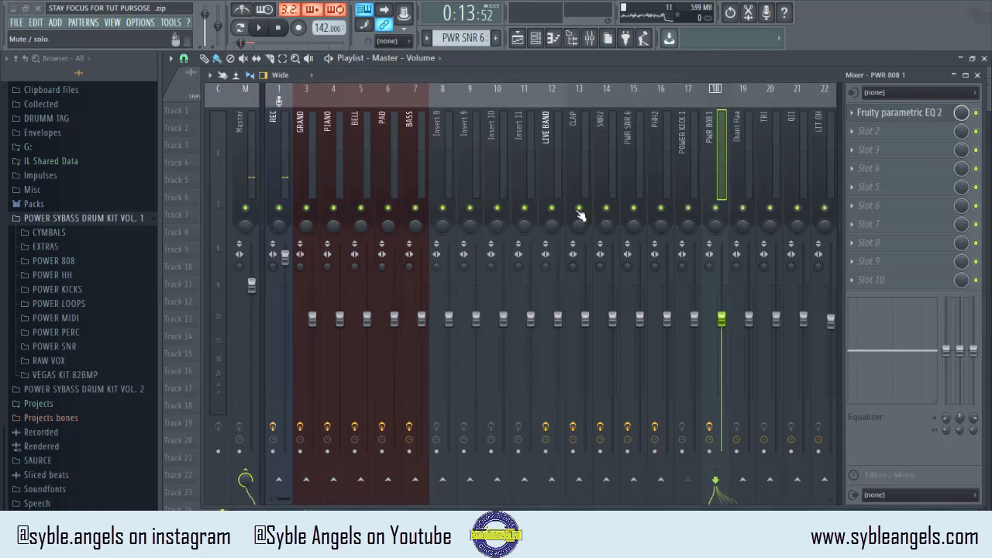
pyautogui.keyDown('ctrl'); pyautogui.click(281, 209); pyautogui.keyUp('ctrl')
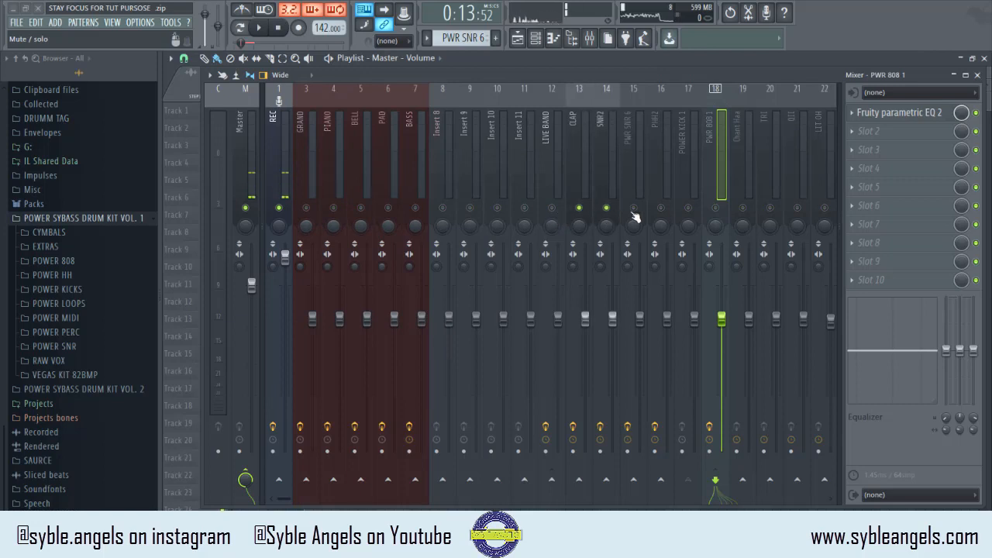
pyautogui.moveTo(633, 214); pyautogui.dragTo(774, 217)
pyautogui.scroll(-6, 721, 167)
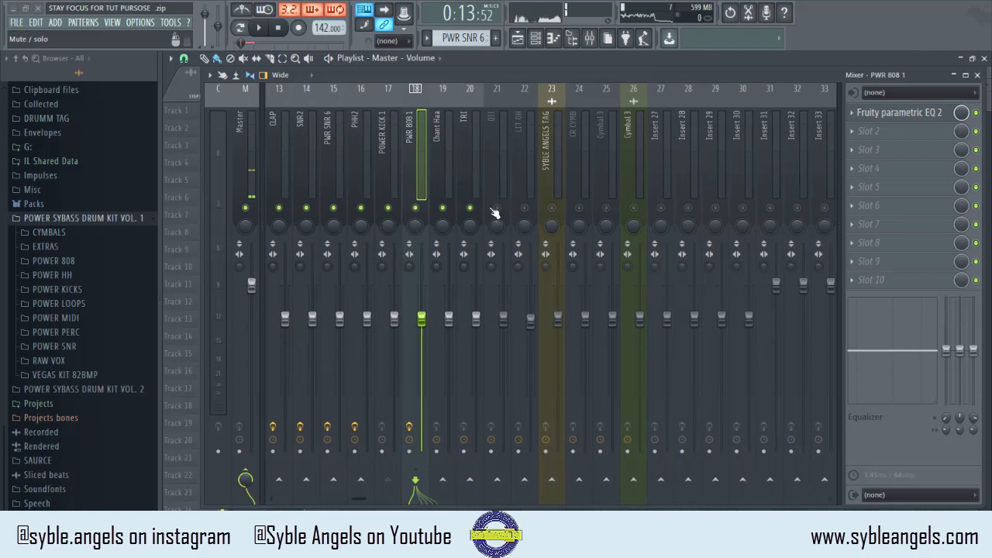
pyautogui.moveTo(551, 211); pyautogui.dragTo(583, 213)
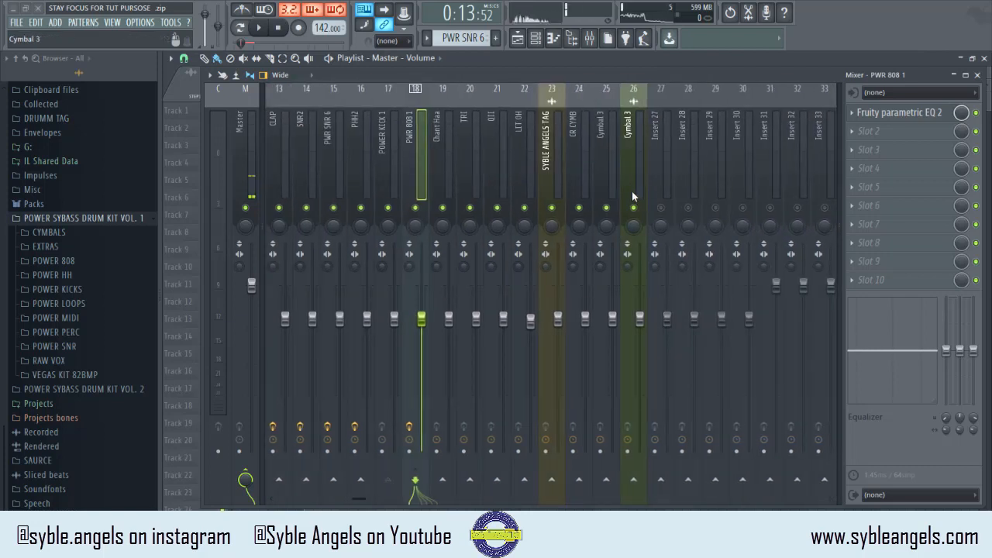
# - Select the POWER KICK 1 track, solo it and start playback
pyautogui.click(390, 153)
pyautogui.scroll(4, 424, 149)
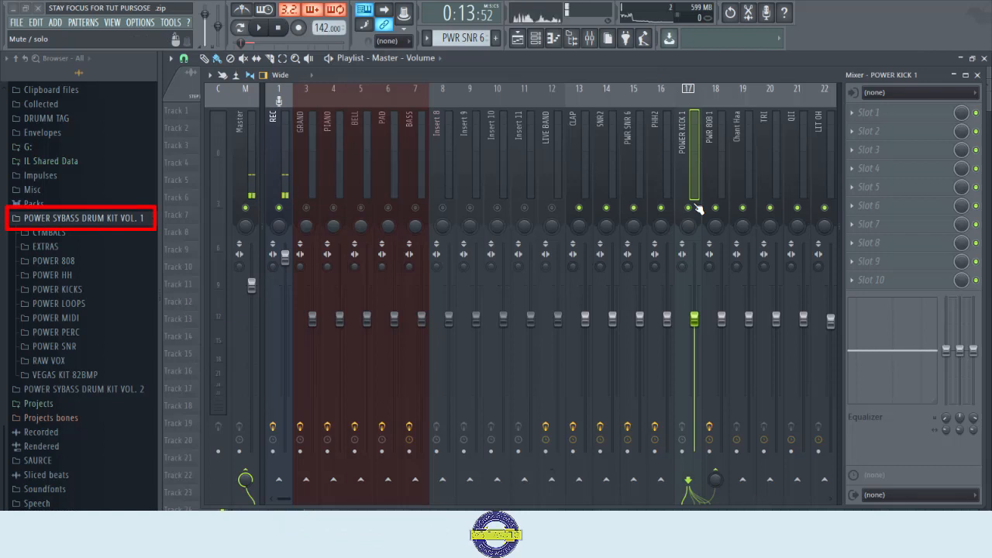
pyautogui.rightClick(694, 206)
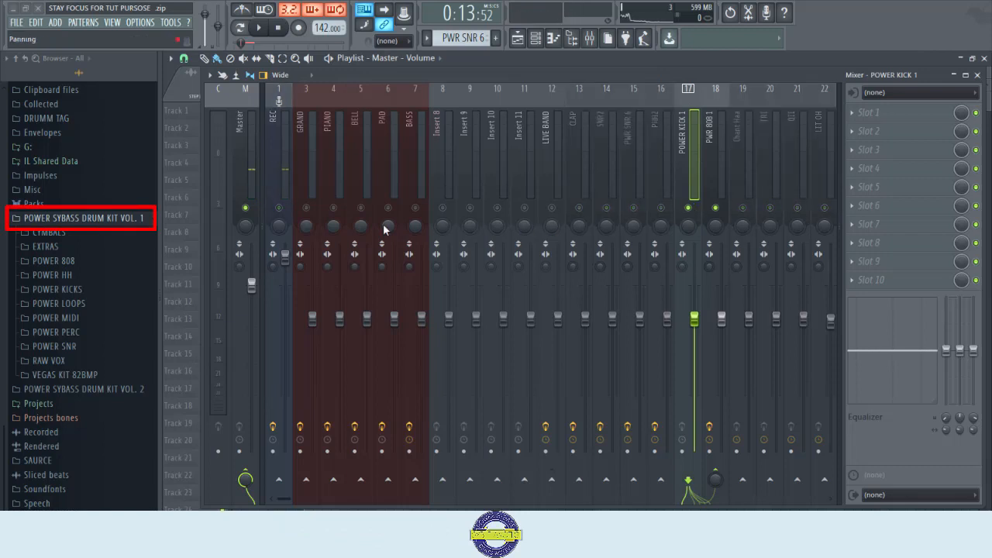
pyautogui.press('space')
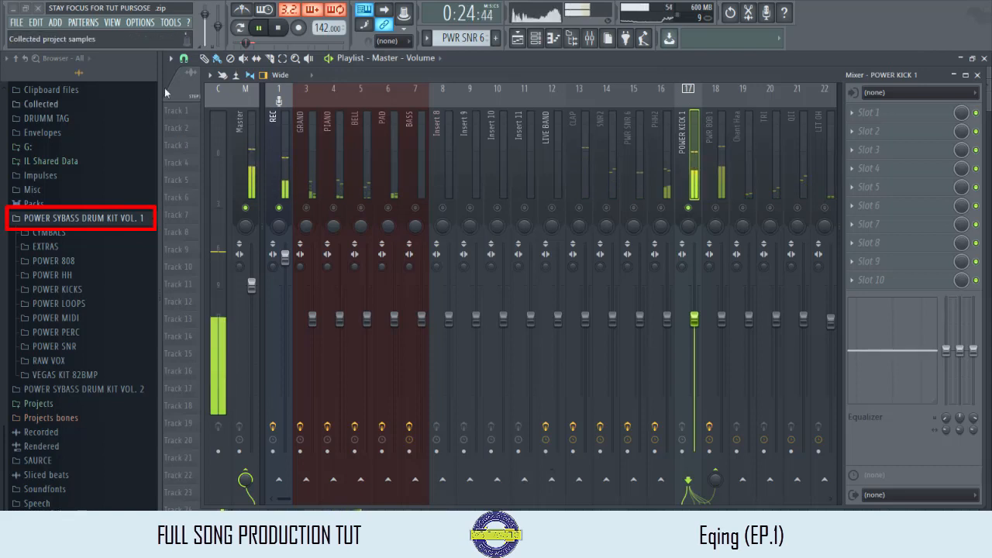
# - Load the saved mixer track preset POWER SYBASS LOVE.fst onto POWER KICK 1
pyautogui.click(211, 76)
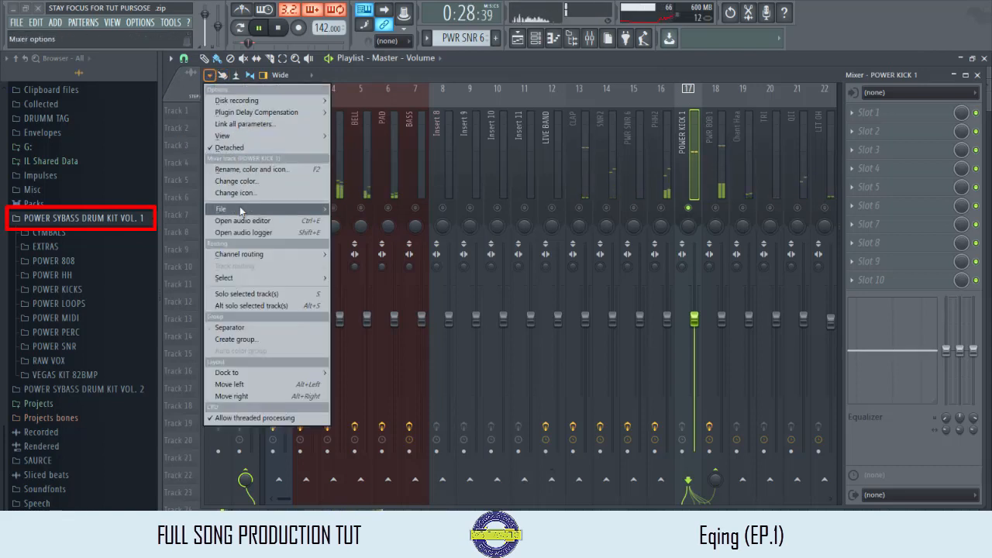
pyautogui.moveTo(240, 207)
pyautogui.click(358, 210)
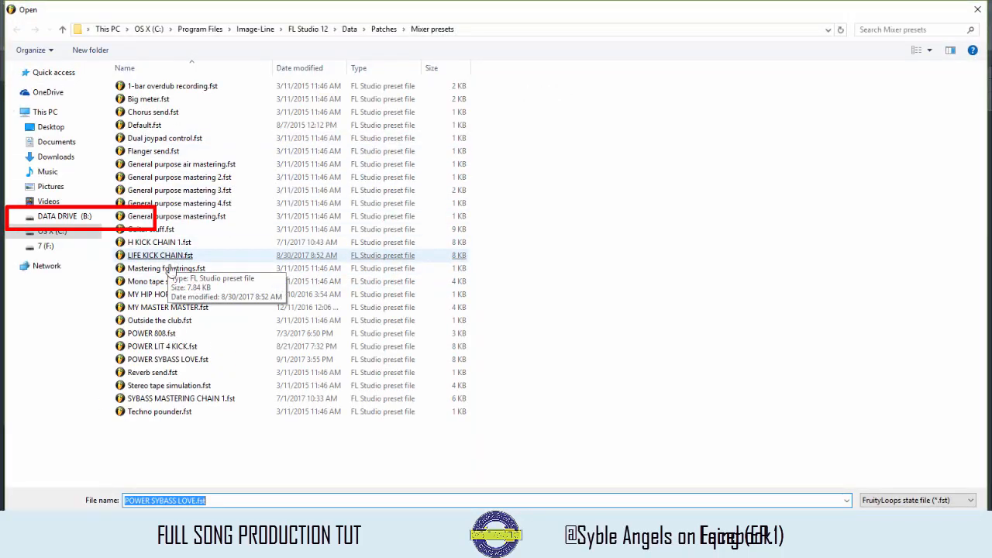
pyautogui.doubleClick(195, 361)
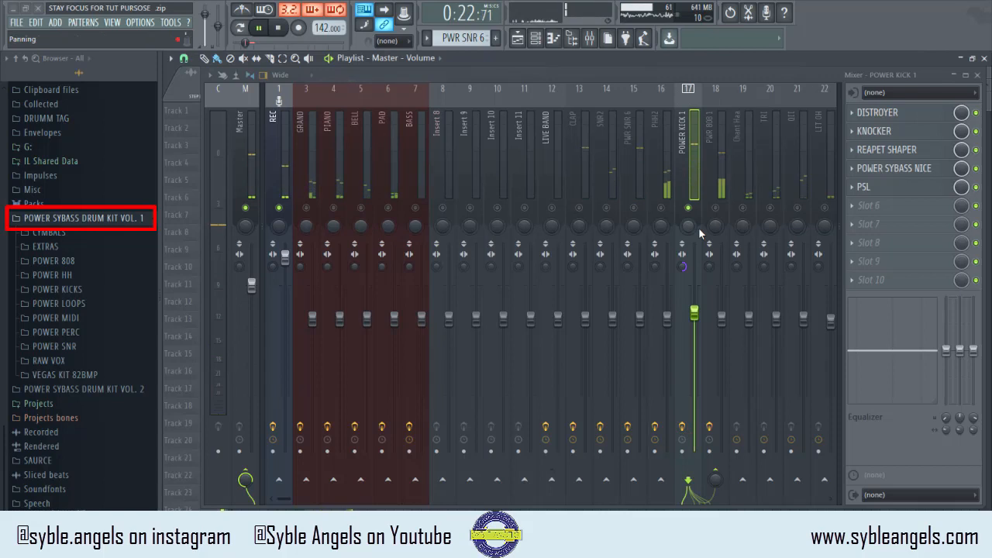
# - Unsolo POWER KICK 1, select the Master track and listen to the full mix with the tracks' effects disabled
pyautogui.rightClick(688, 207)
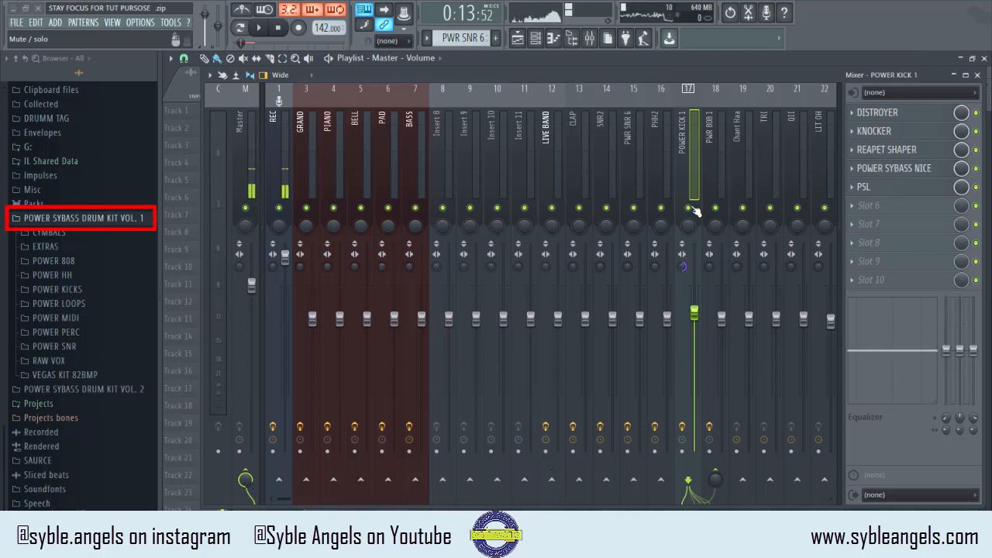
pyautogui.click(249, 132)
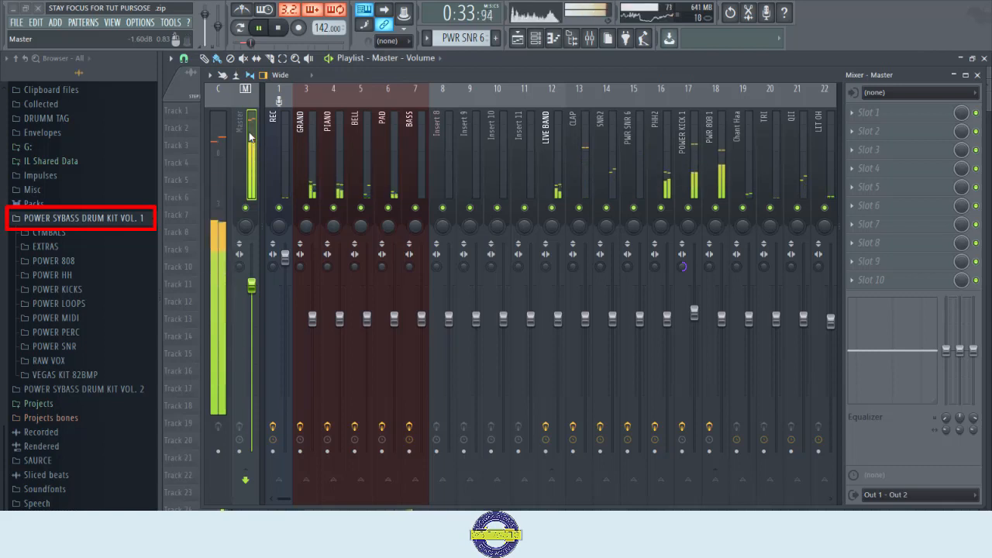
pyautogui.press('space')
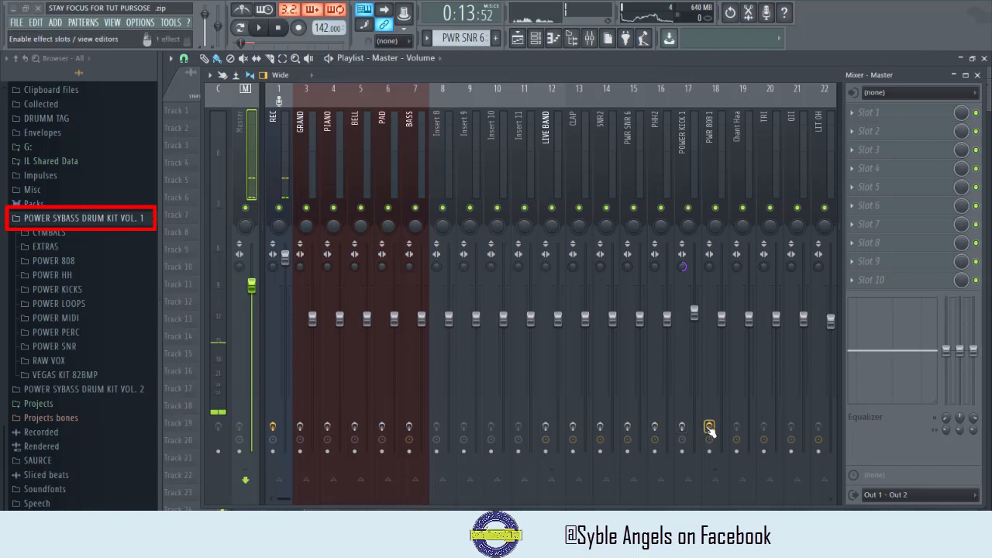
pyautogui.press('space')
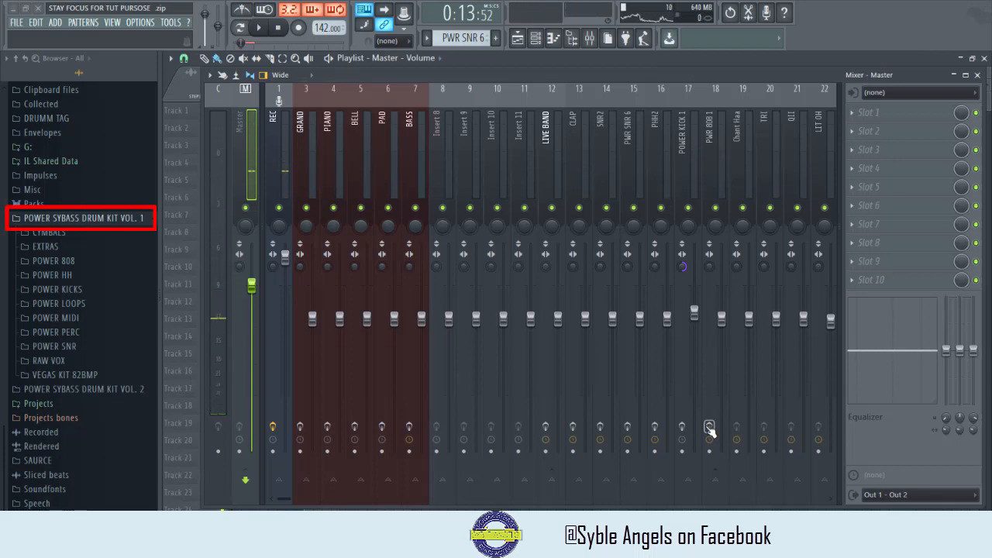
# - Re-enable the effect slots on the tracks from PWR 808 1 back to GRAND and play the mix with effects
pyautogui.click(710, 427)
pyautogui.click(682, 426)
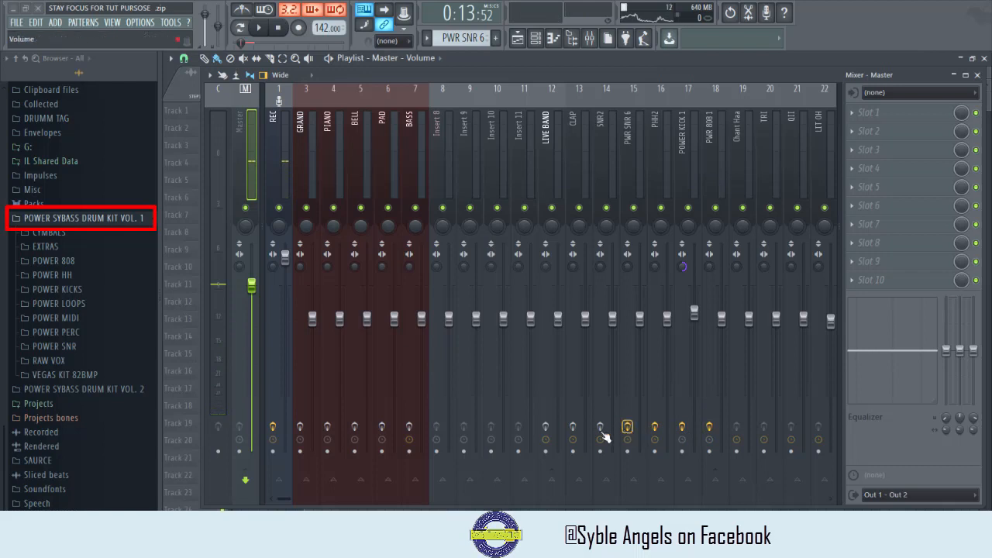
pyautogui.click(366, 419)
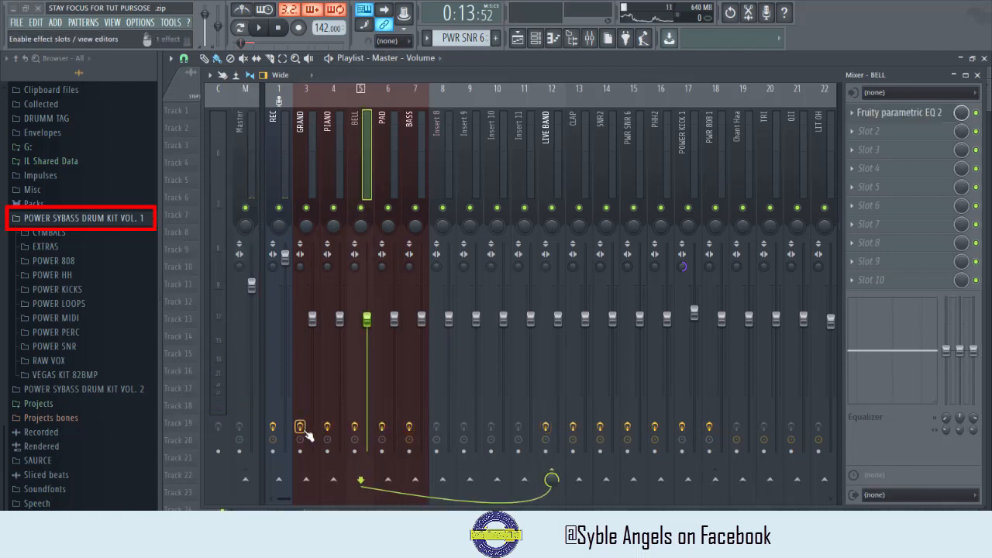
pyautogui.press('space')
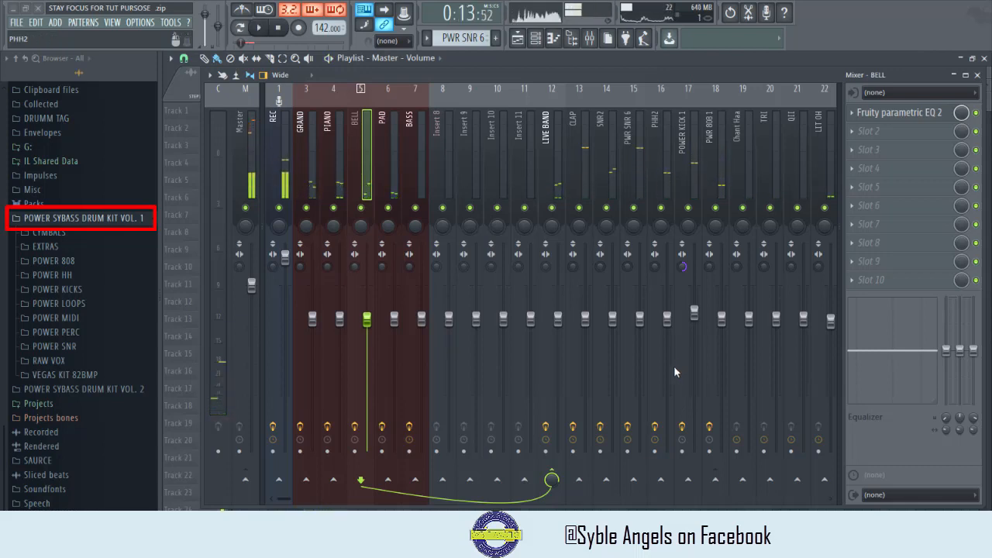
# - Load FabFilter Pro-Q 2 into the Master track's first effect slot and move its window clear of the effect slots
pyautogui.click(255, 153)
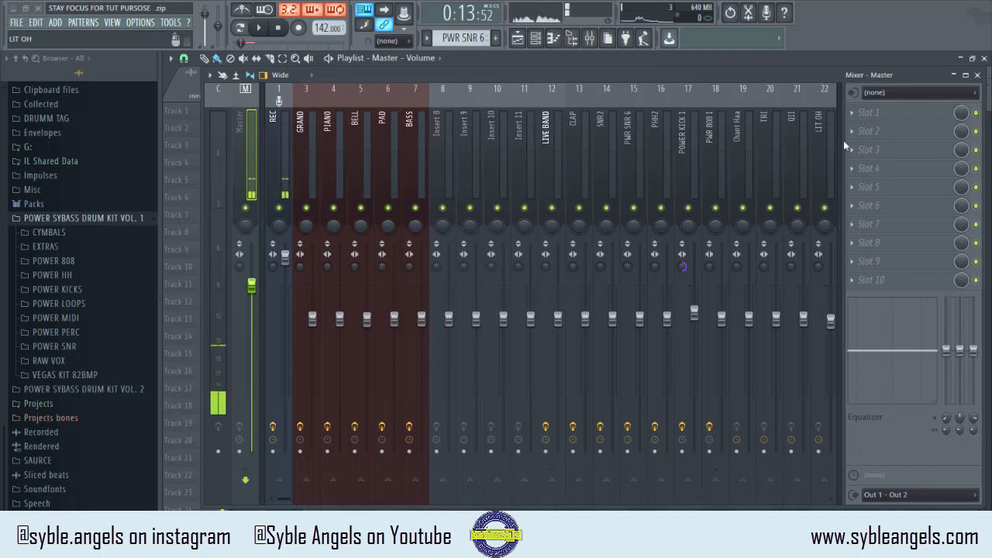
pyautogui.click(856, 116)
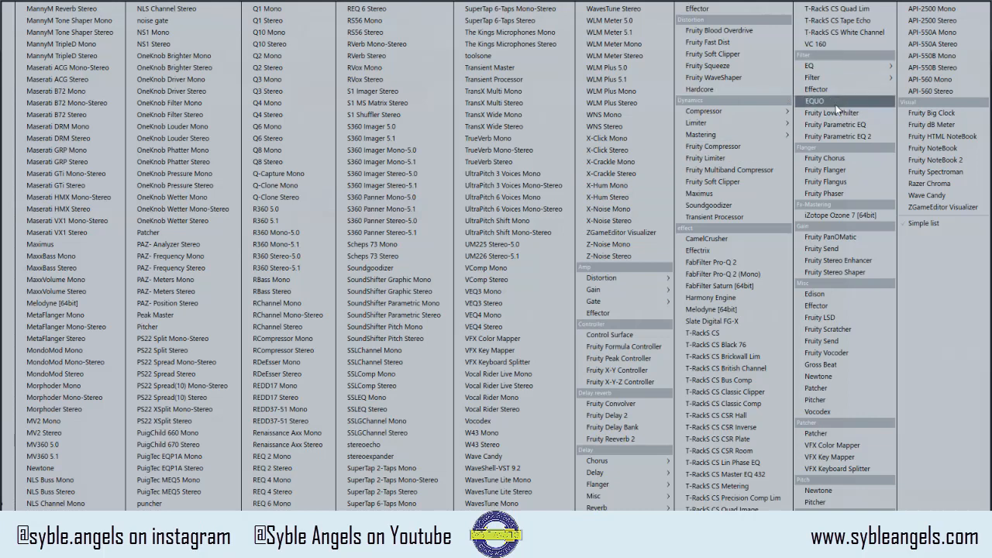
pyautogui.moveTo(767, 136)
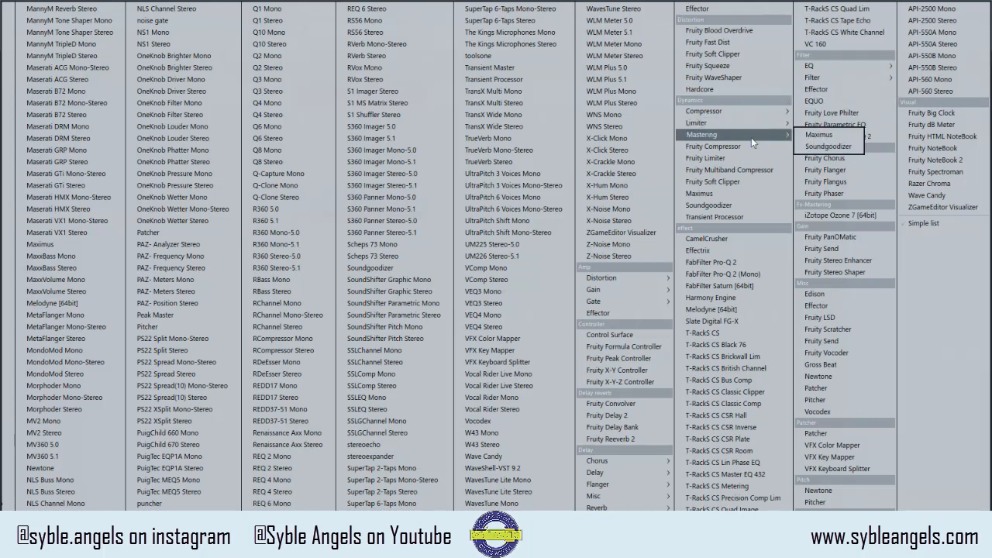
pyautogui.click(732, 262)
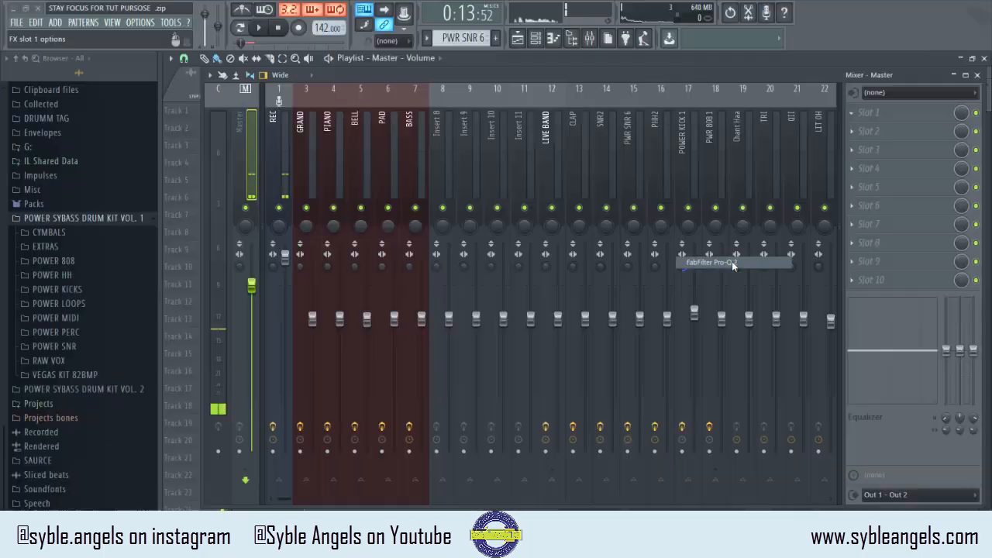
pyautogui.moveTo(429, 104); pyautogui.dragTo(645, 109)
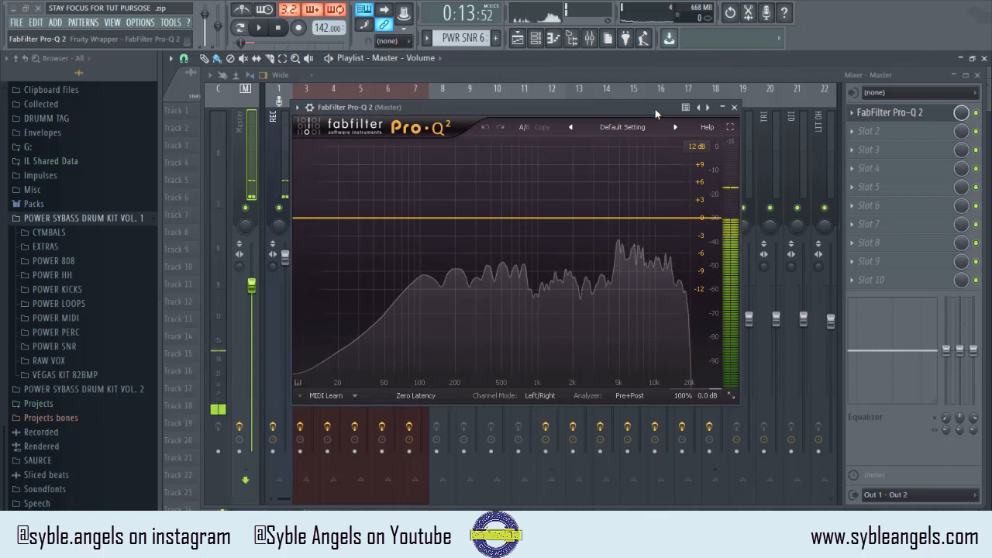
pyautogui.moveTo(634, 108); pyautogui.dragTo(702, 124)
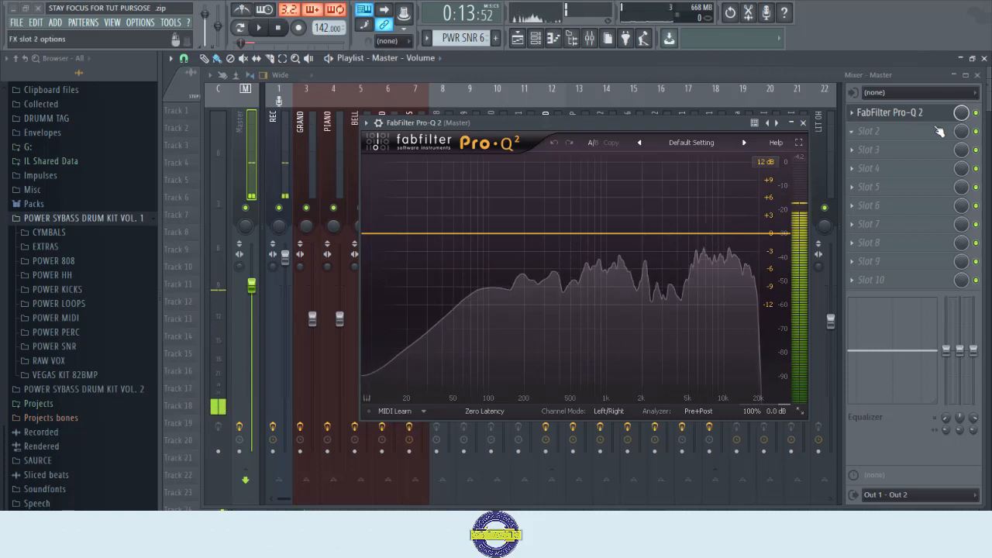
# - Toggle the Master's FabFilter Pro-Q 2 slot, audition the mix and reopen the EQ window
pyautogui.click(977, 113)
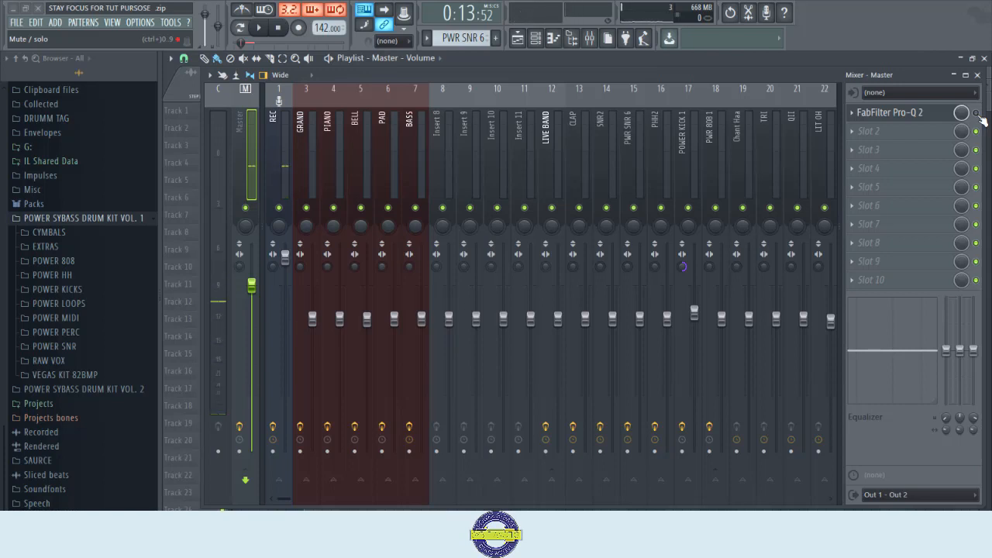
pyautogui.press('space')
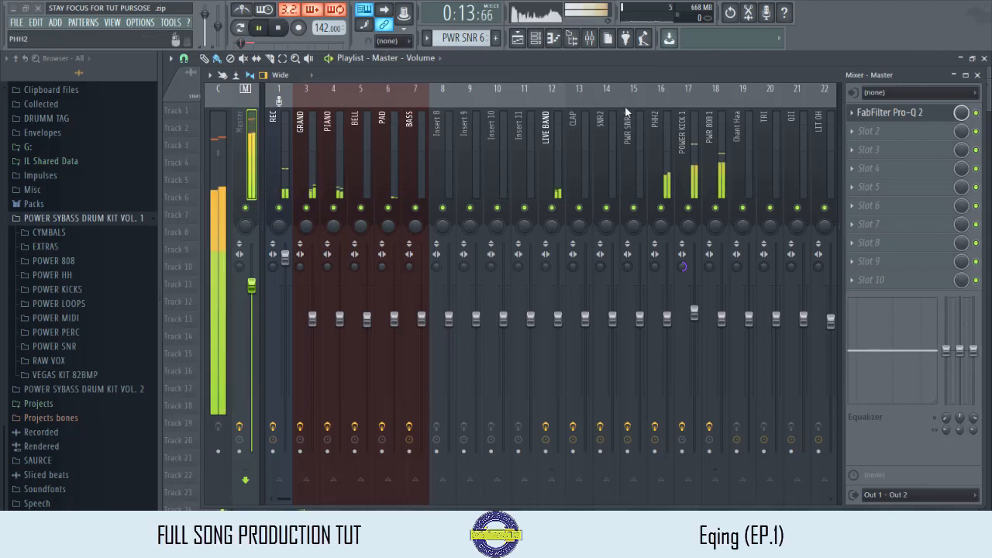
pyautogui.click(913, 114)
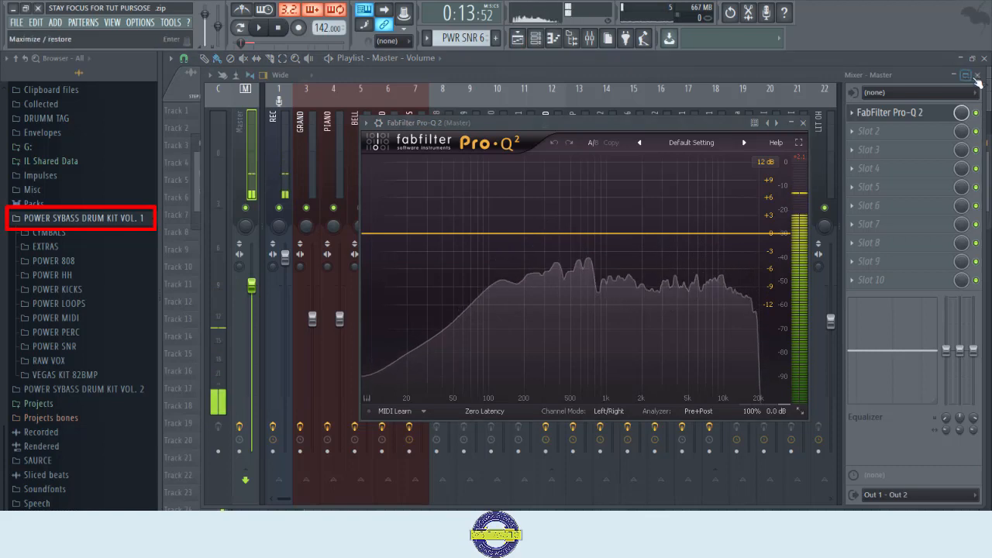
# - Close the mixer, the FabFilter Pro-Q 2 window and the channel rack to leave only the playlist showing
pyautogui.click(977, 75)
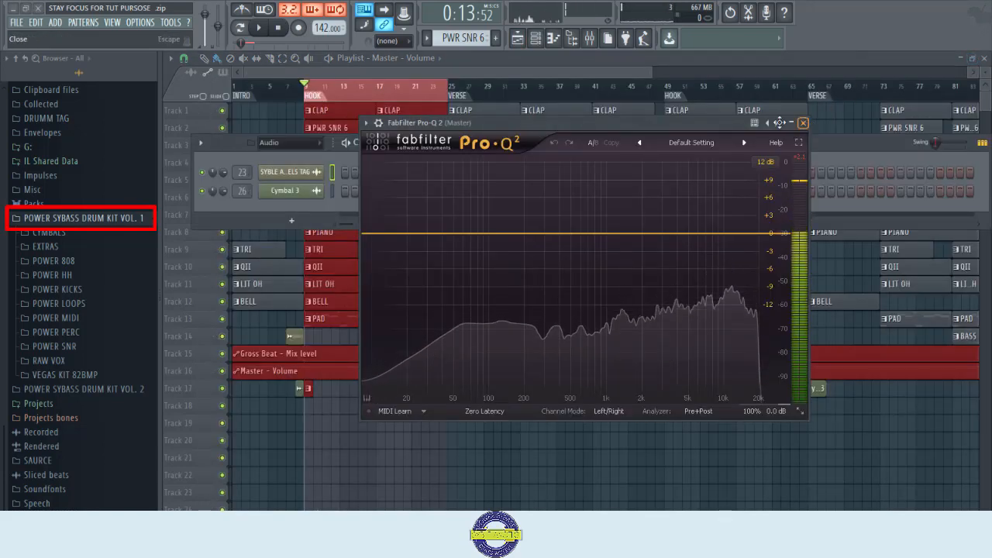
pyautogui.click(803, 122)
pyautogui.press('F6')
# - Clear the HOOK time selection in the playlist and play the song from the beginning
pyautogui.click(279, 88)
pyautogui.click(286, 93)
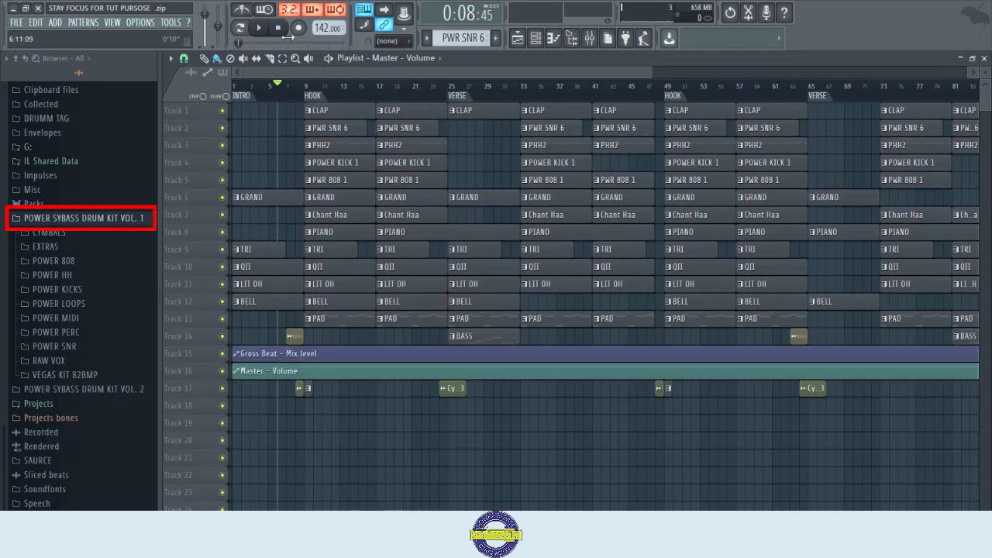
pyautogui.click(278, 28)
pyautogui.click(264, 27)
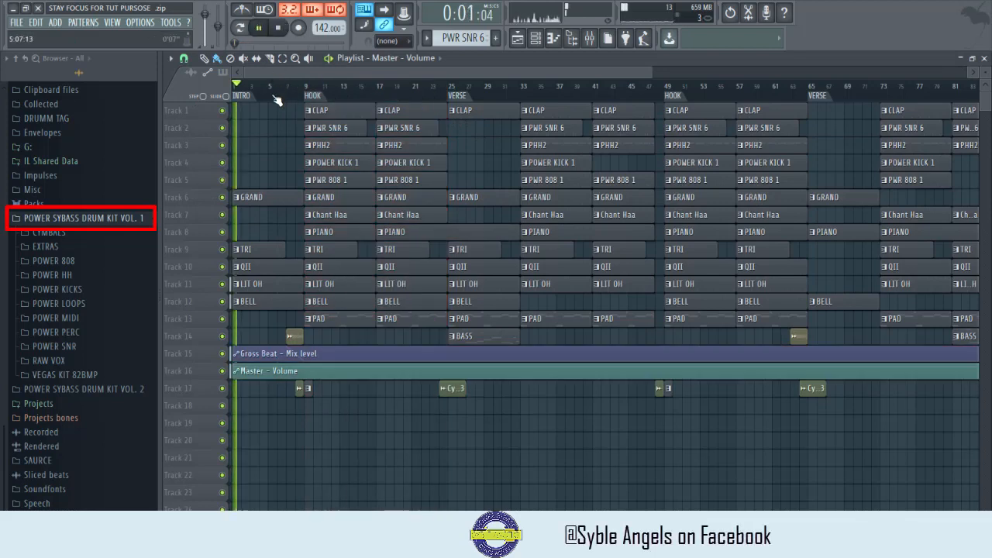